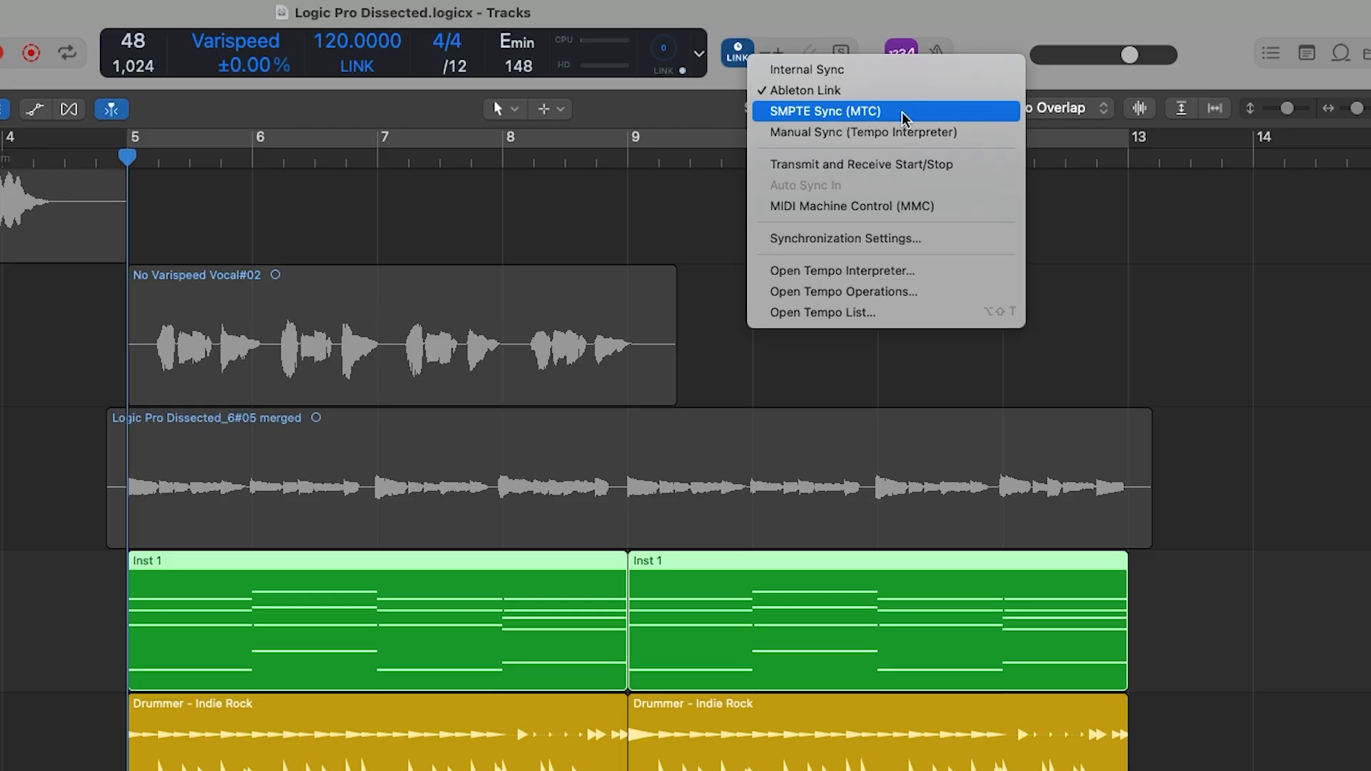
- Switch the sync mode to SMPTE Sync (MTC), change it to Manual Sync (Tempo Interpreter), and open the Tempo Interpreter
click(901, 112)
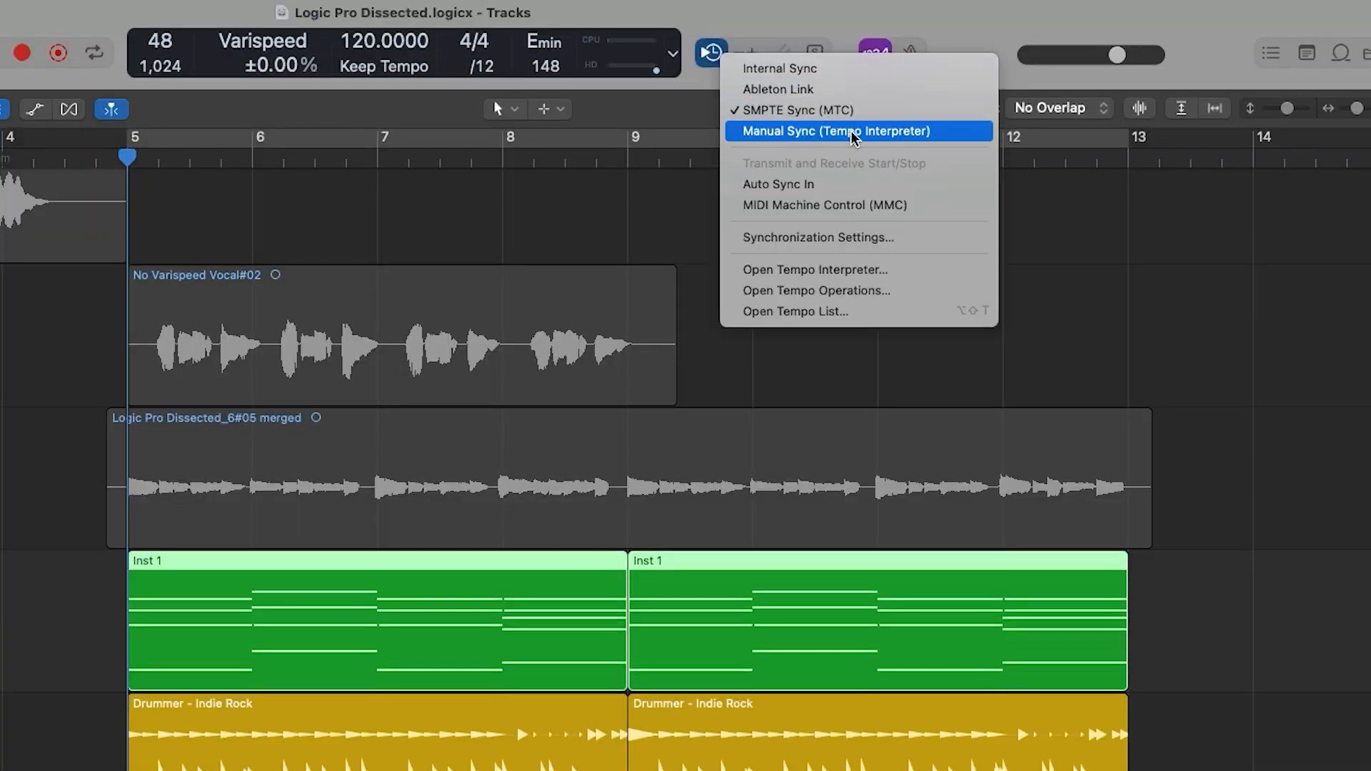
click(944, 135)
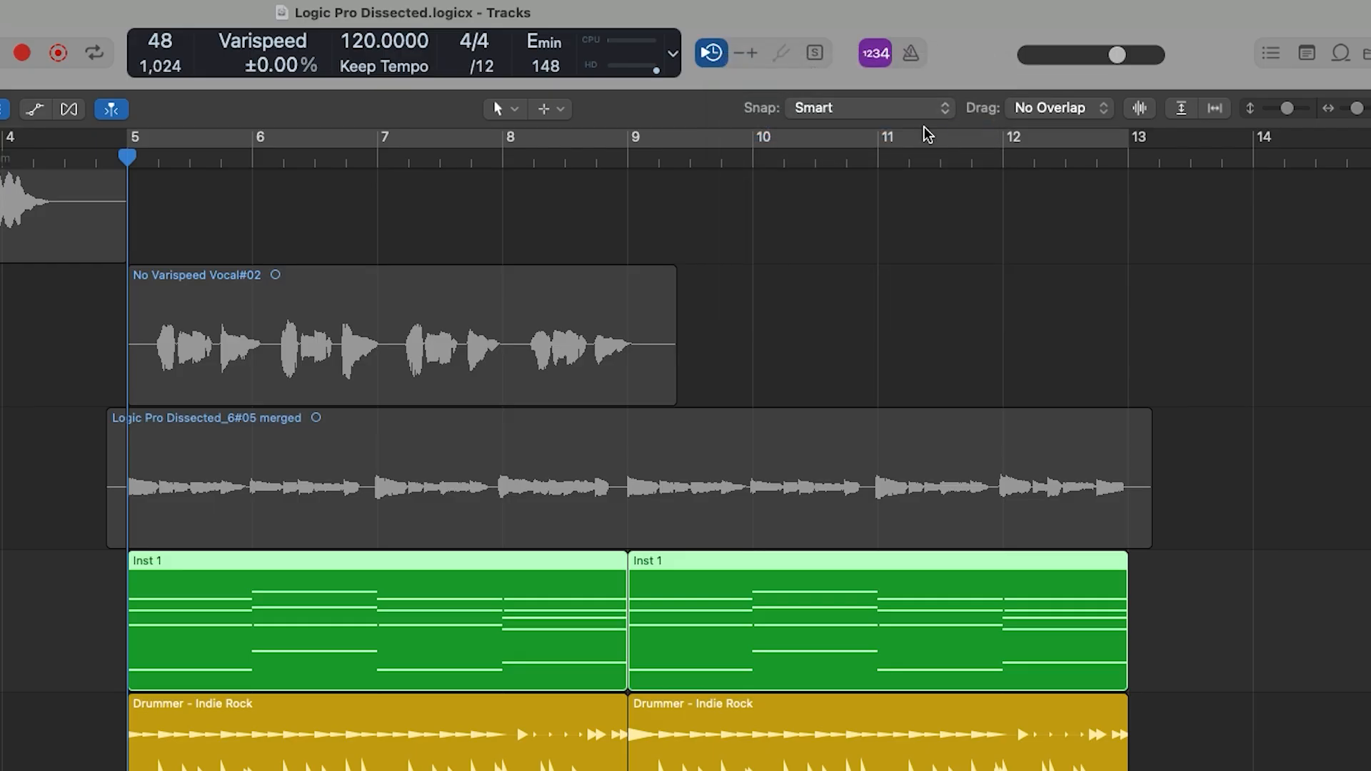
click(721, 57)
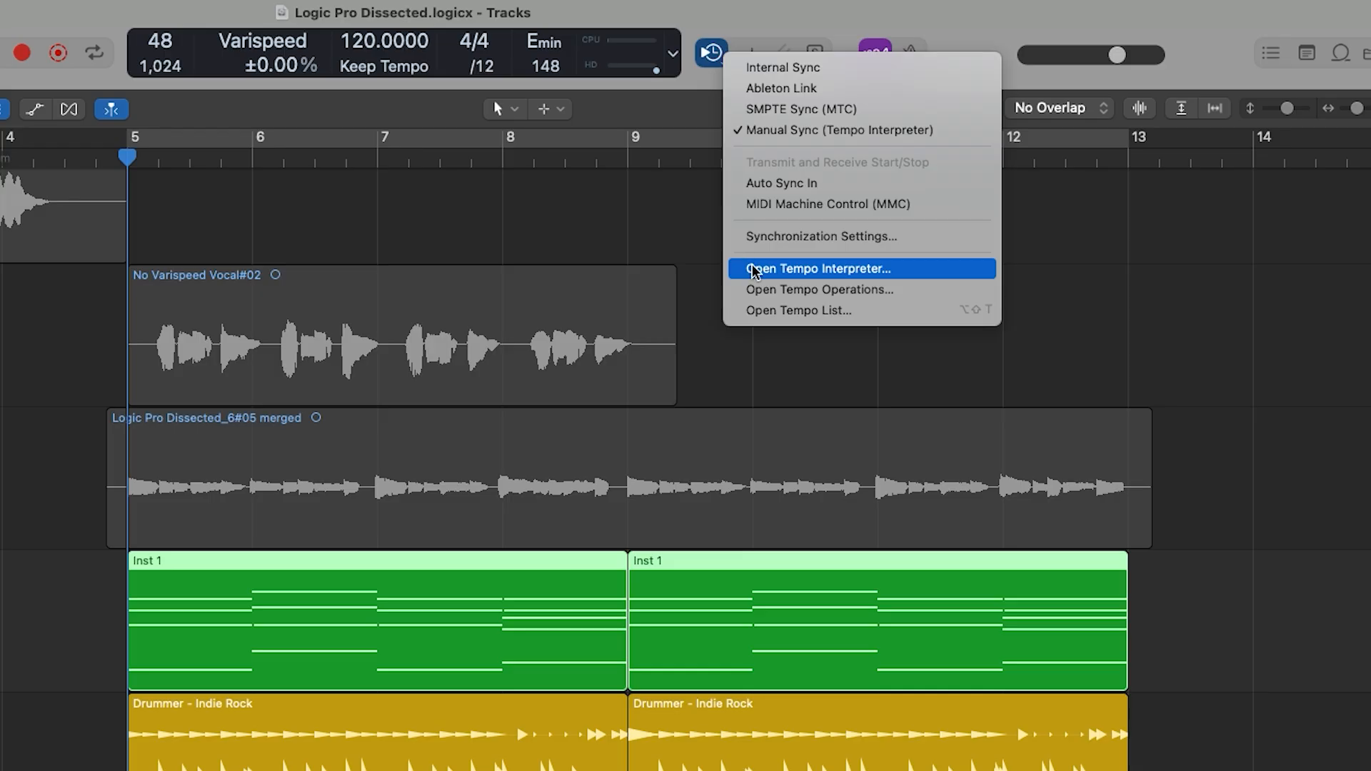
click(922, 272)
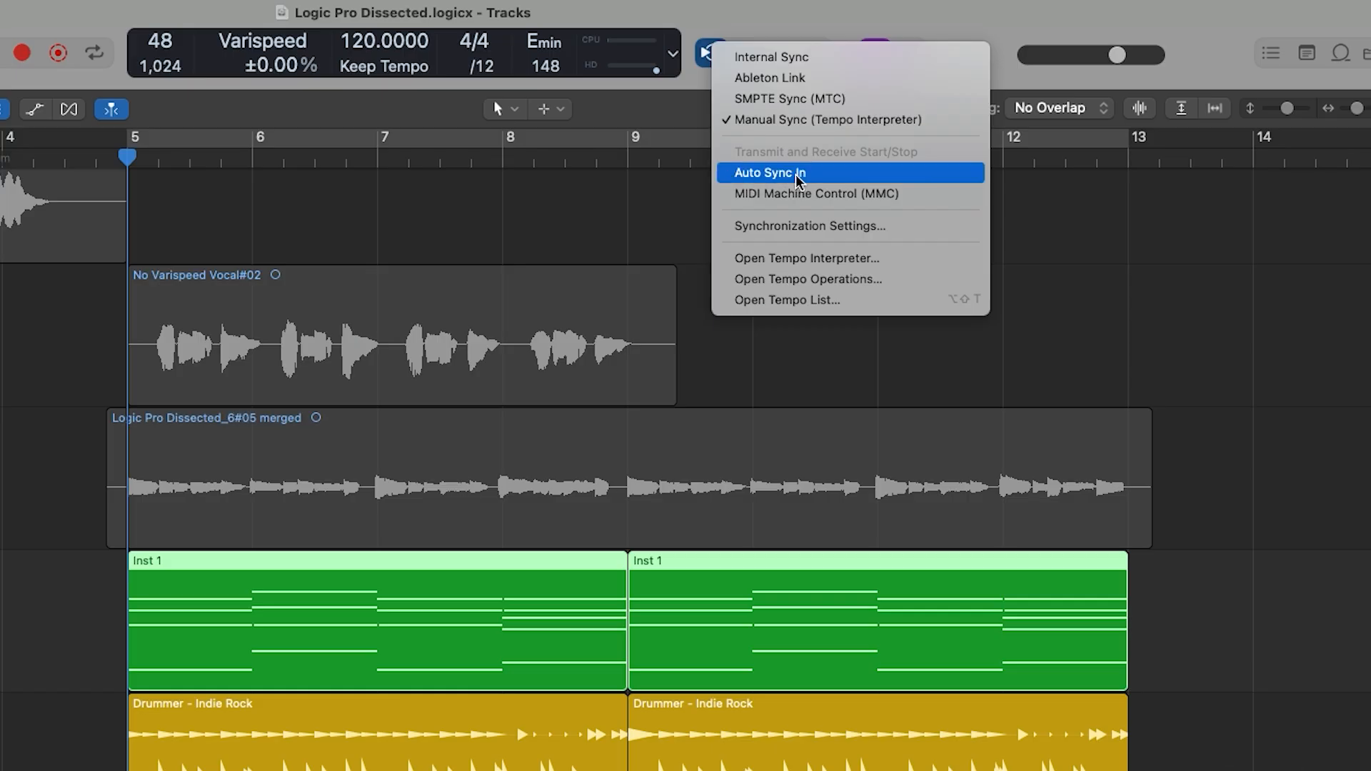
- Try the Auto Sync In and MIDI Machine Control (MMC) options, and view the Tempo Operations window before closing it
click(840, 179)
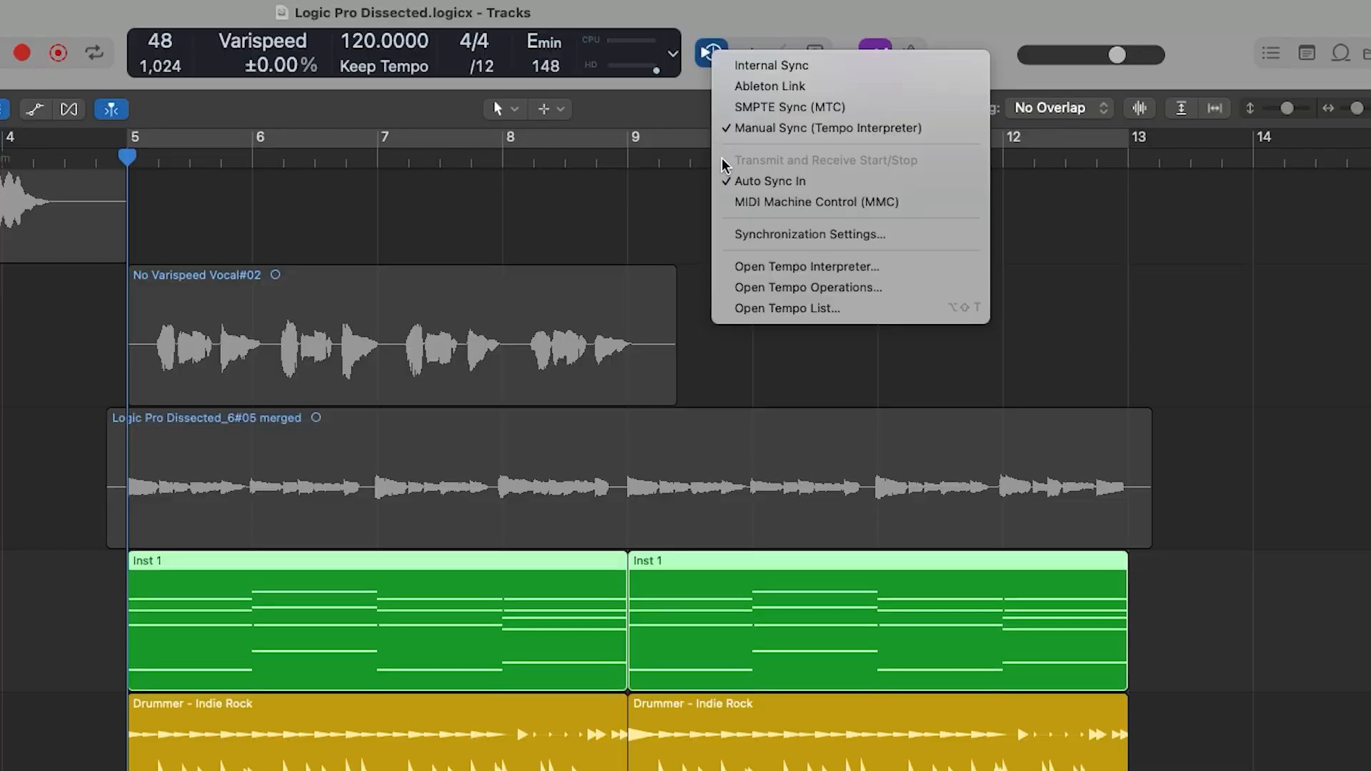
click(934, 207)
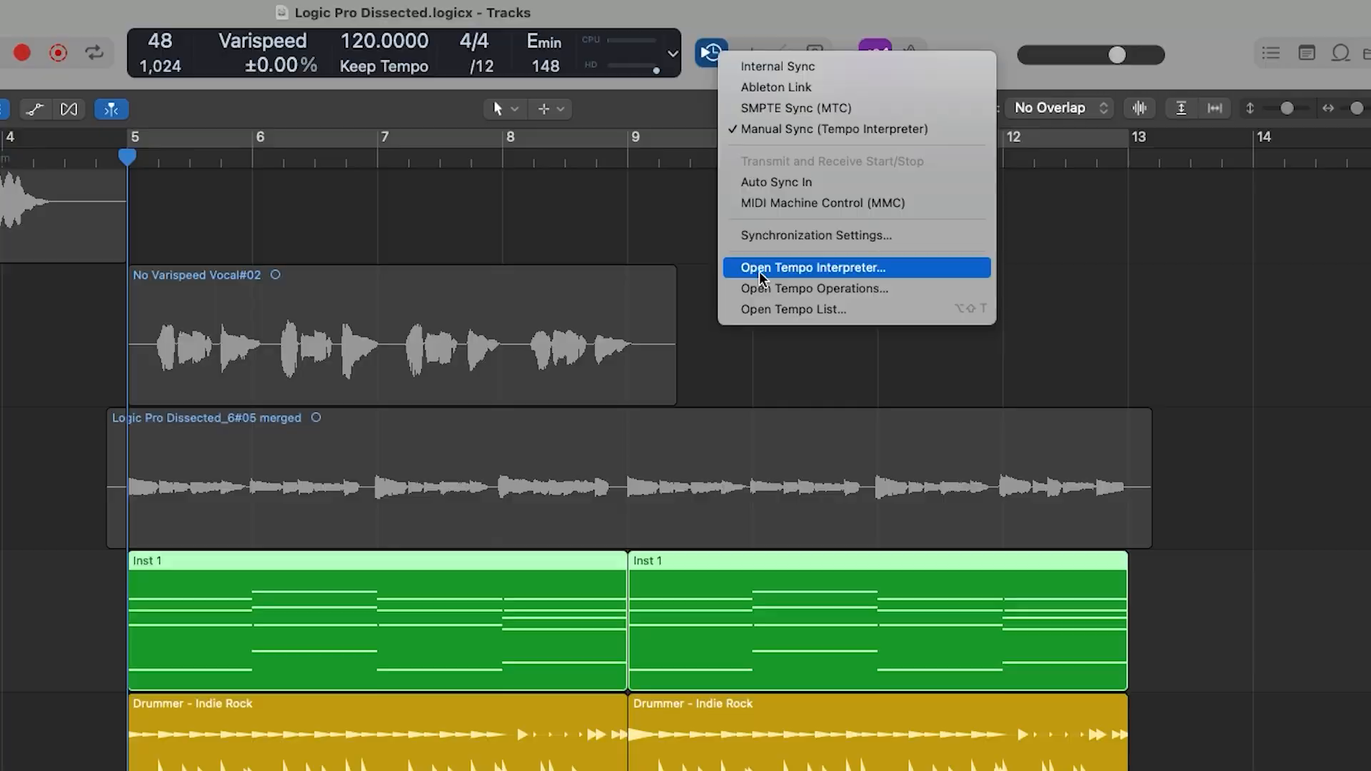
click(790, 289)
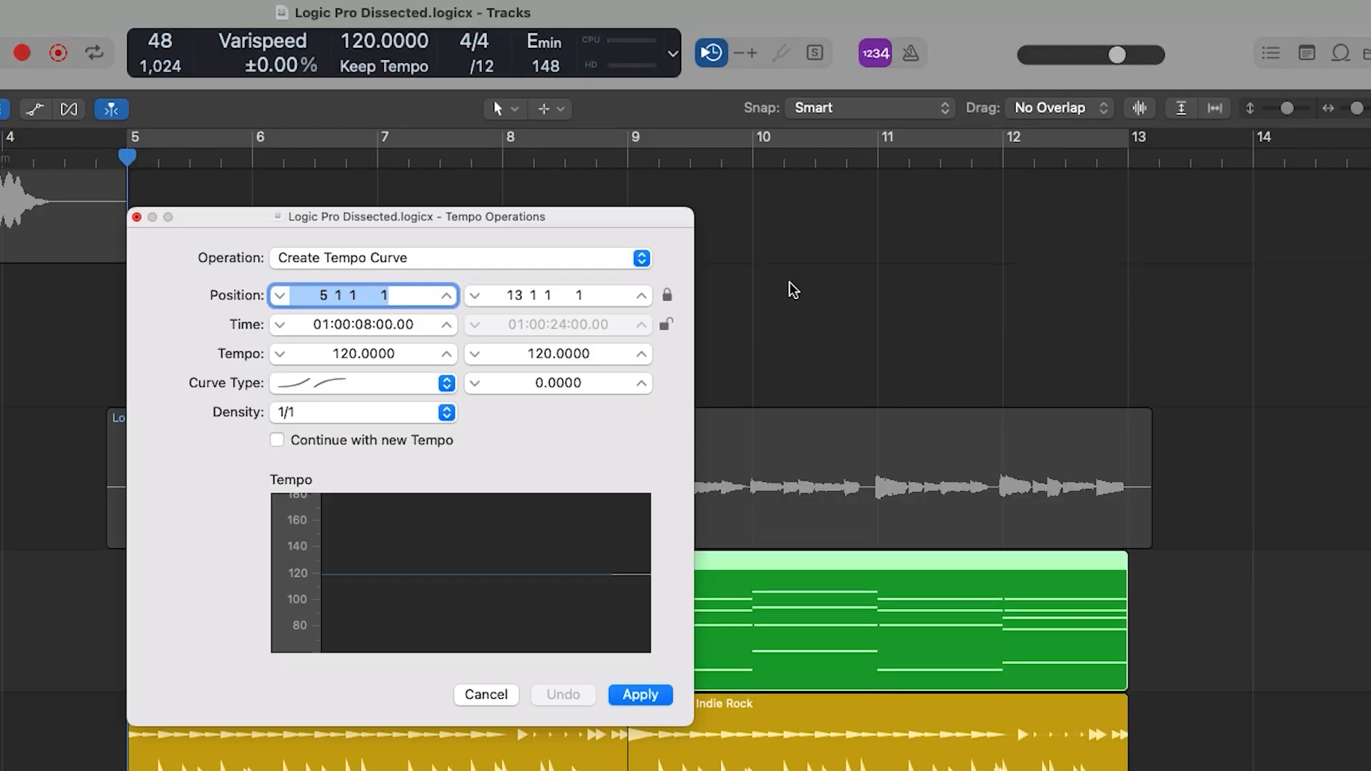
click(138, 217)
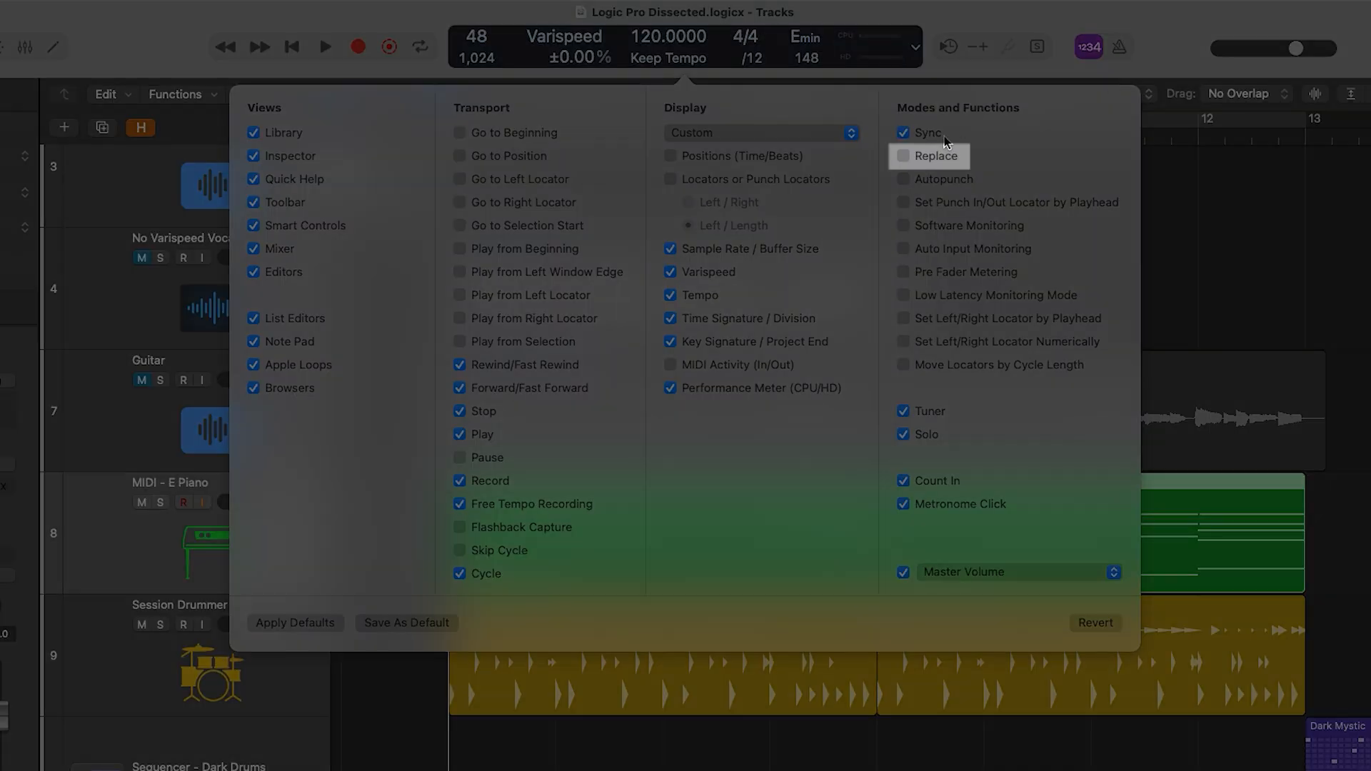
- Customize the control bar to hide Sync and show Replace, and turn Replace mode on
click(904, 135)
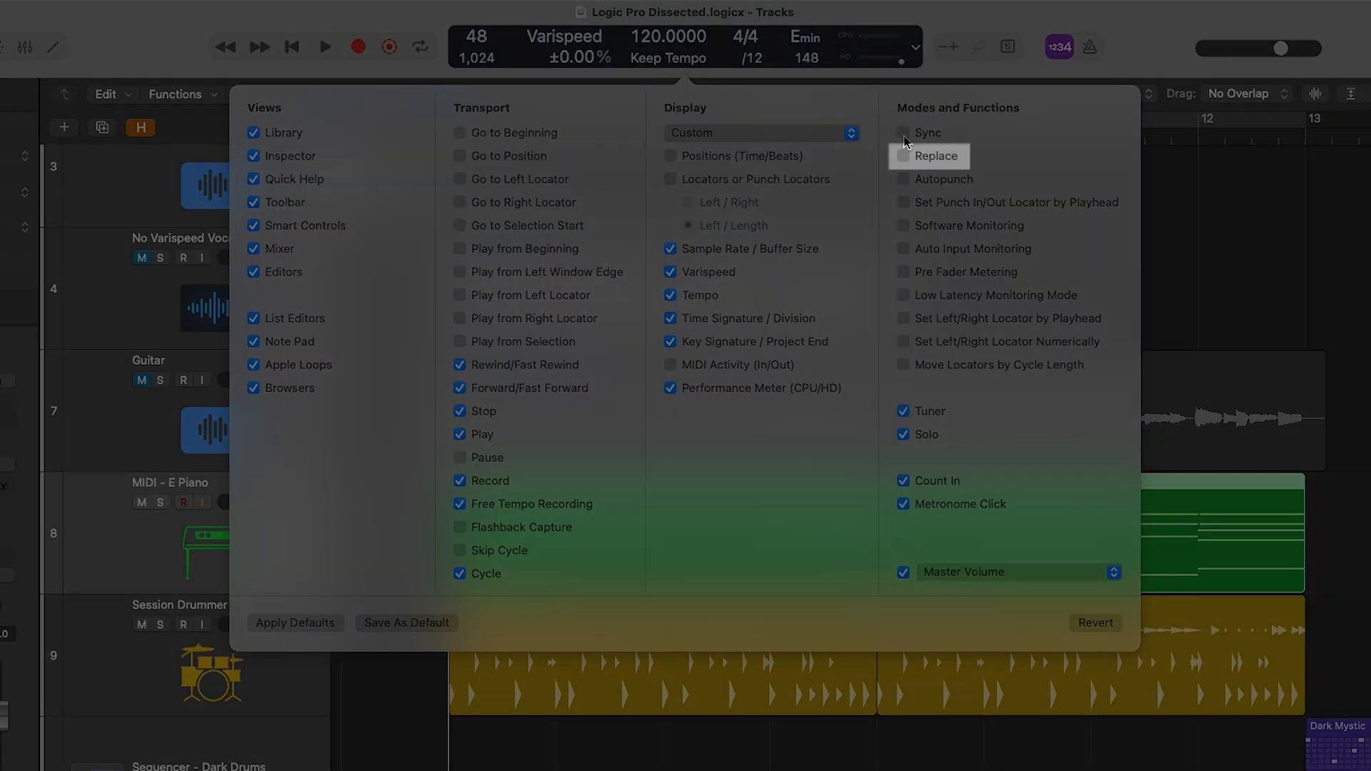
click(904, 156)
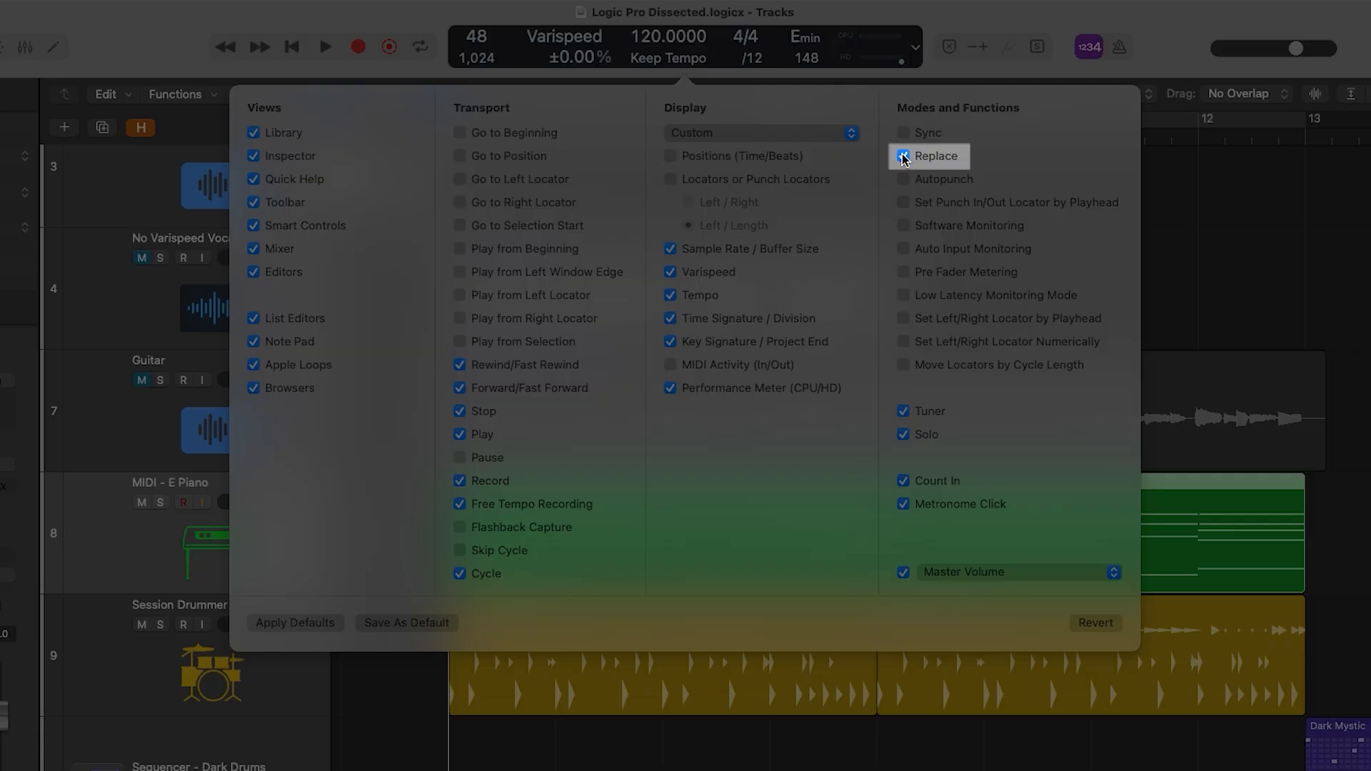
click(1205, 166)
click(952, 50)
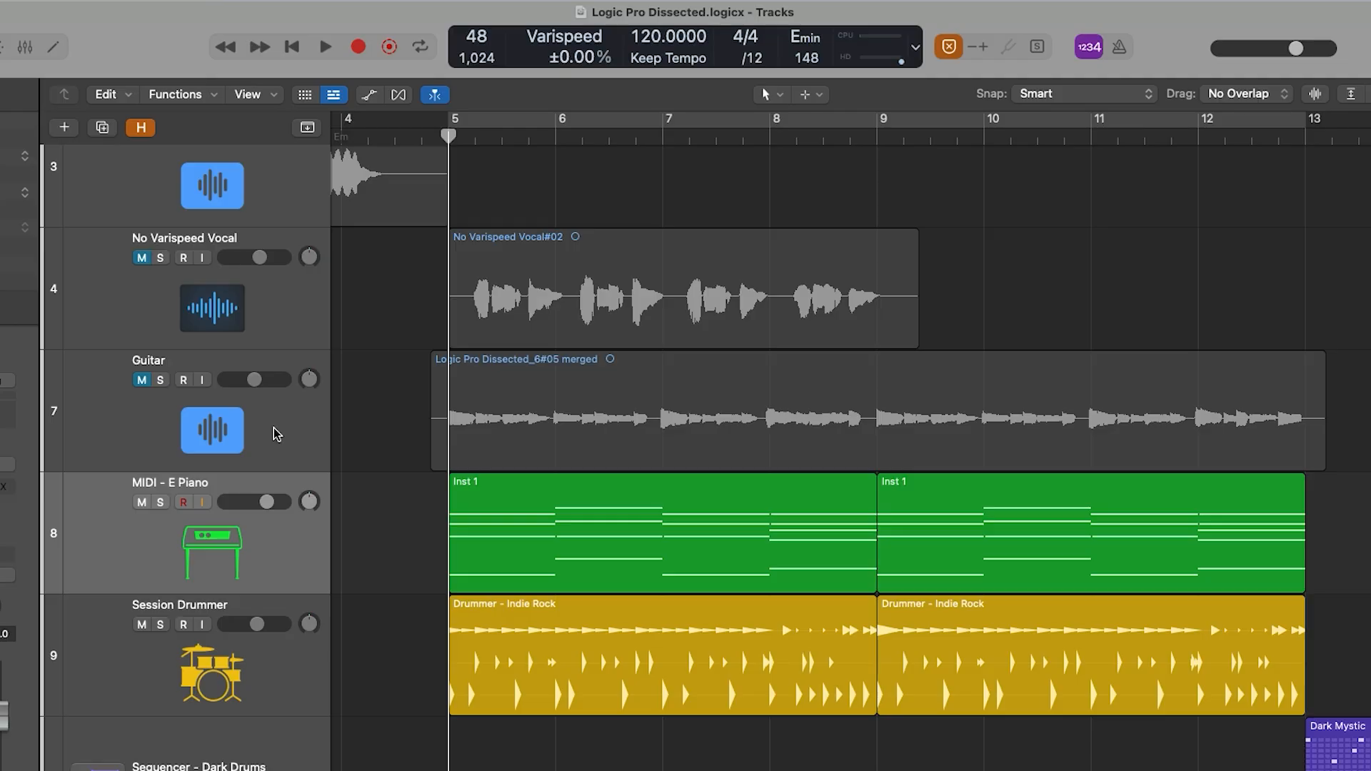
- Unmute the Guitar track and record a replacement guitar take over its region starting at bar 8
click(274, 429)
click(142, 380)
click(764, 135)
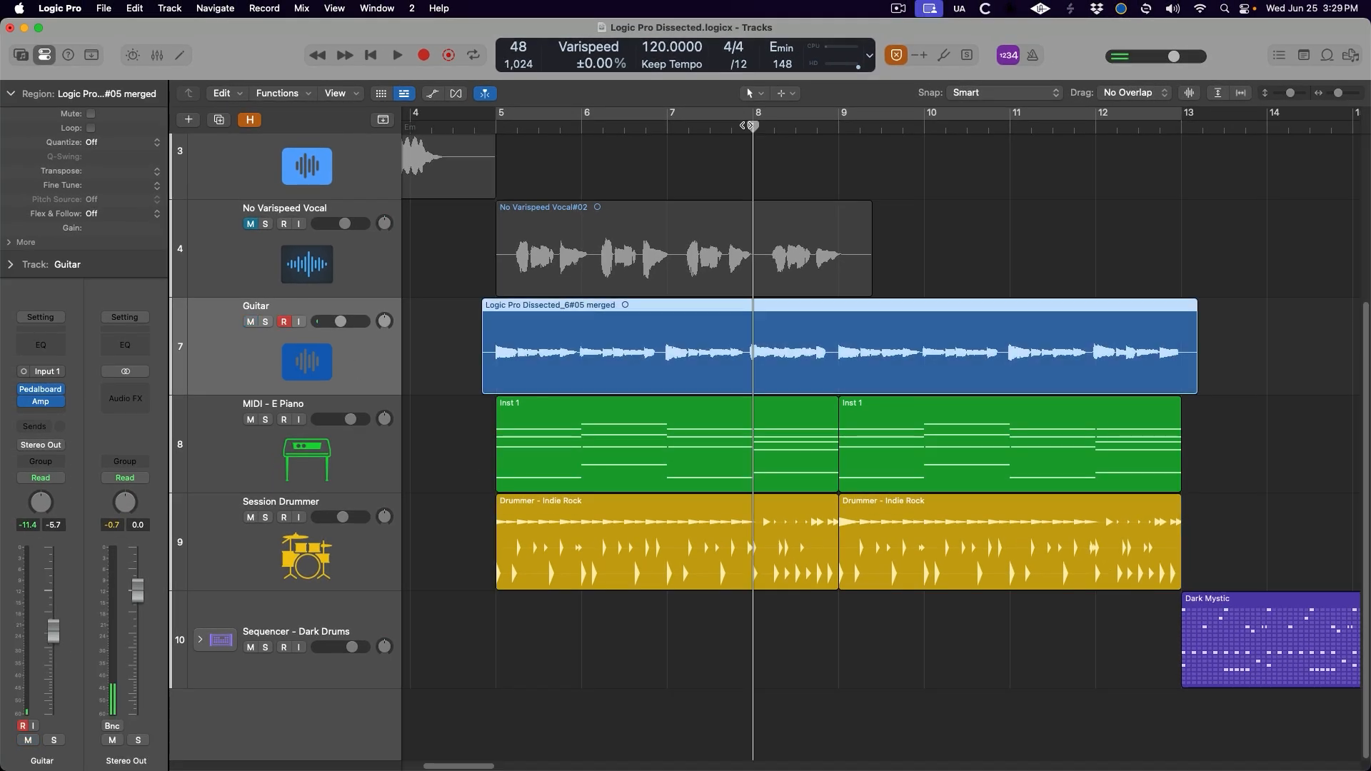
key(super+t)
key(r)
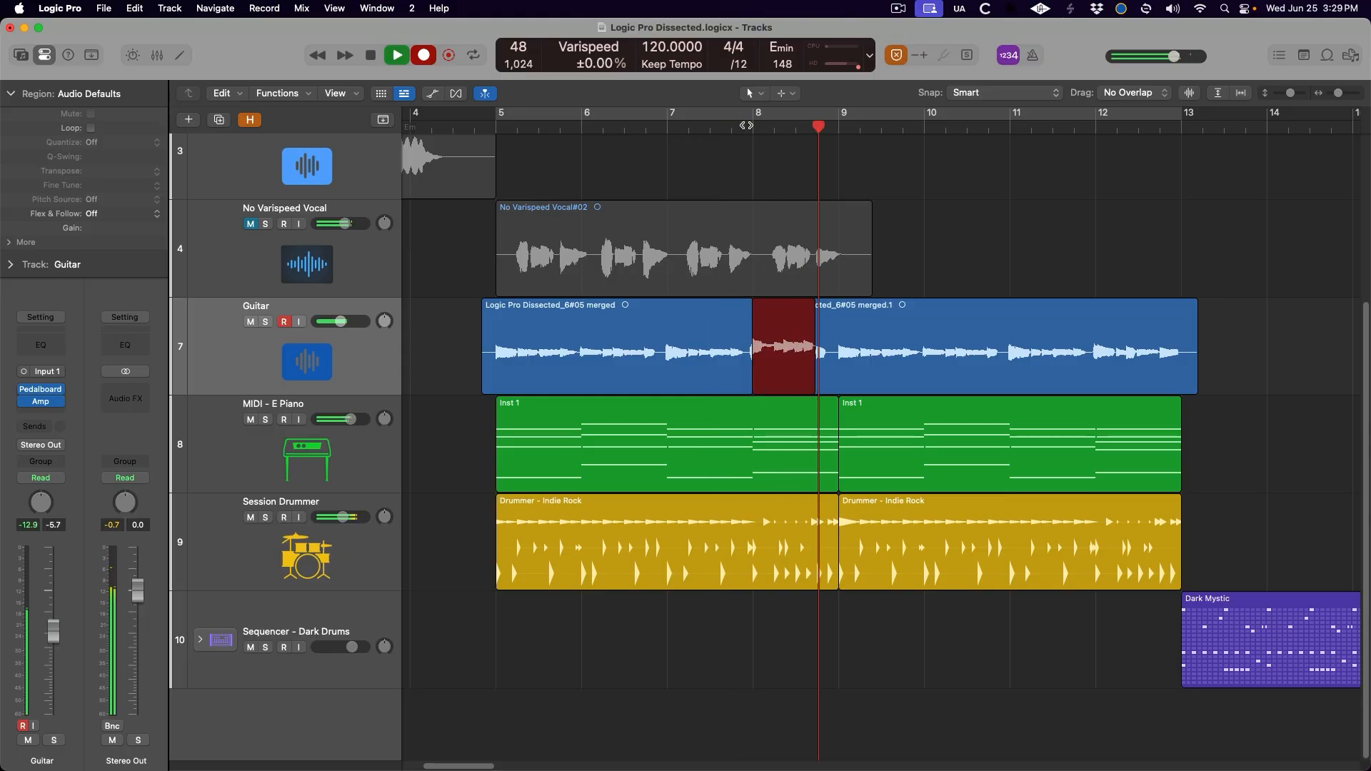
key(space)
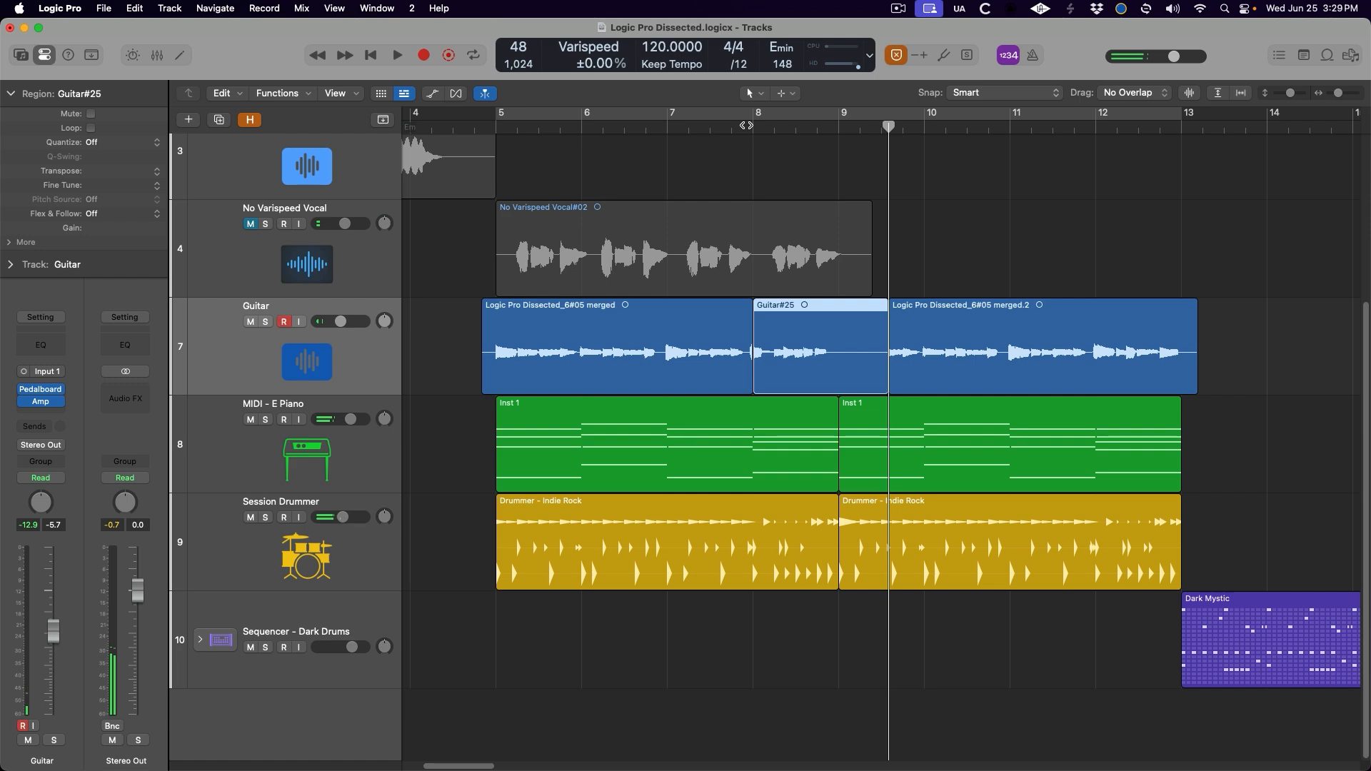
- Undo the guitar replacement recording and return the playhead to bar 8
key(super+z)
key(super+z)
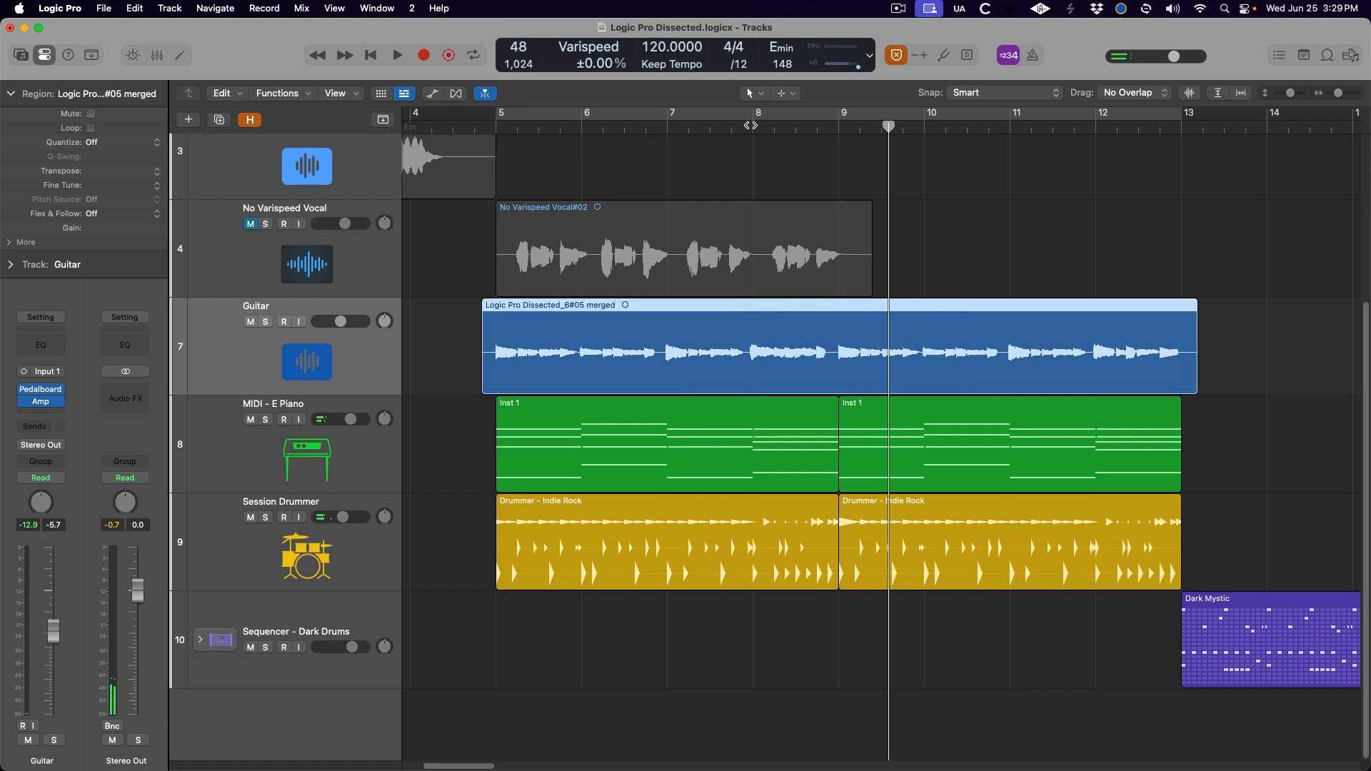
click(751, 125)
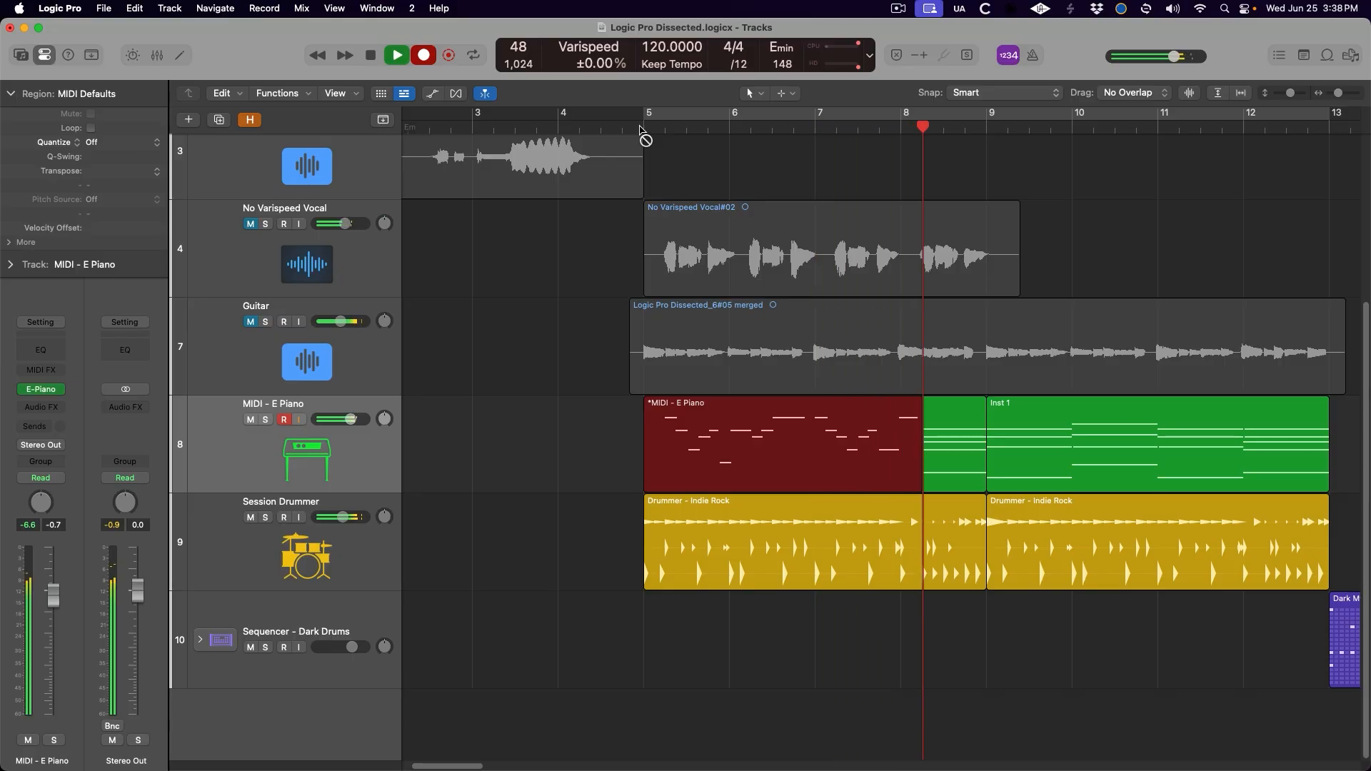
- Stop the melody recording on the MIDI - E Piano track and return the playhead to bar 5
key(space)
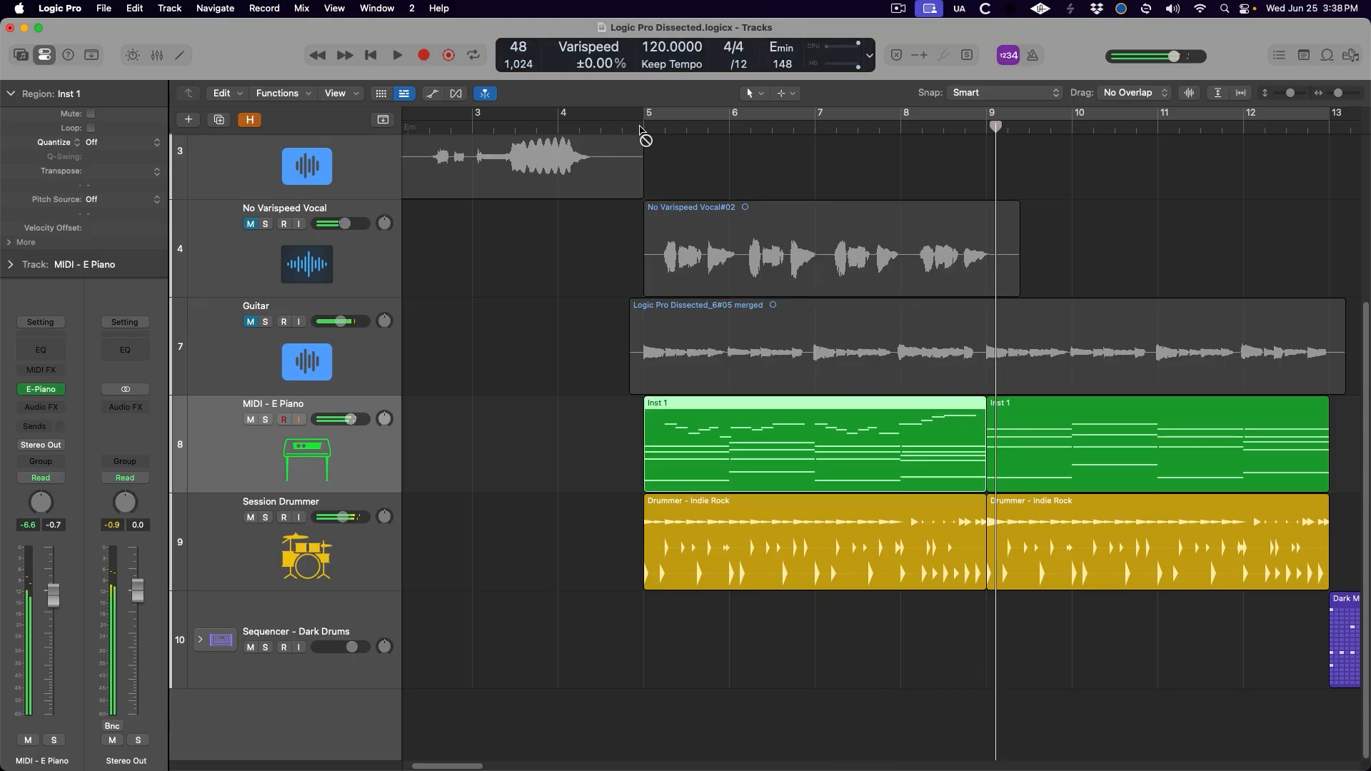
click(641, 129)
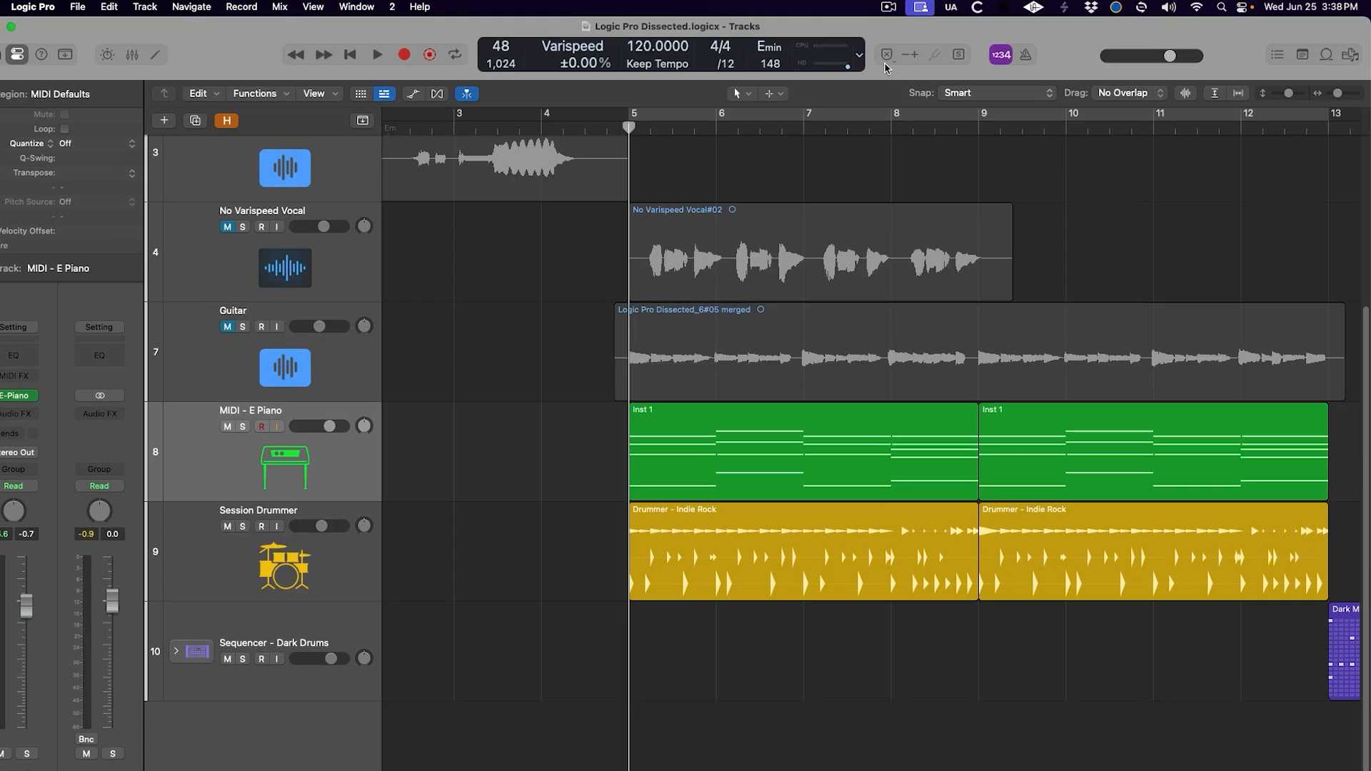
- Turn on Replace mode and show its MIDI options
click(898, 55)
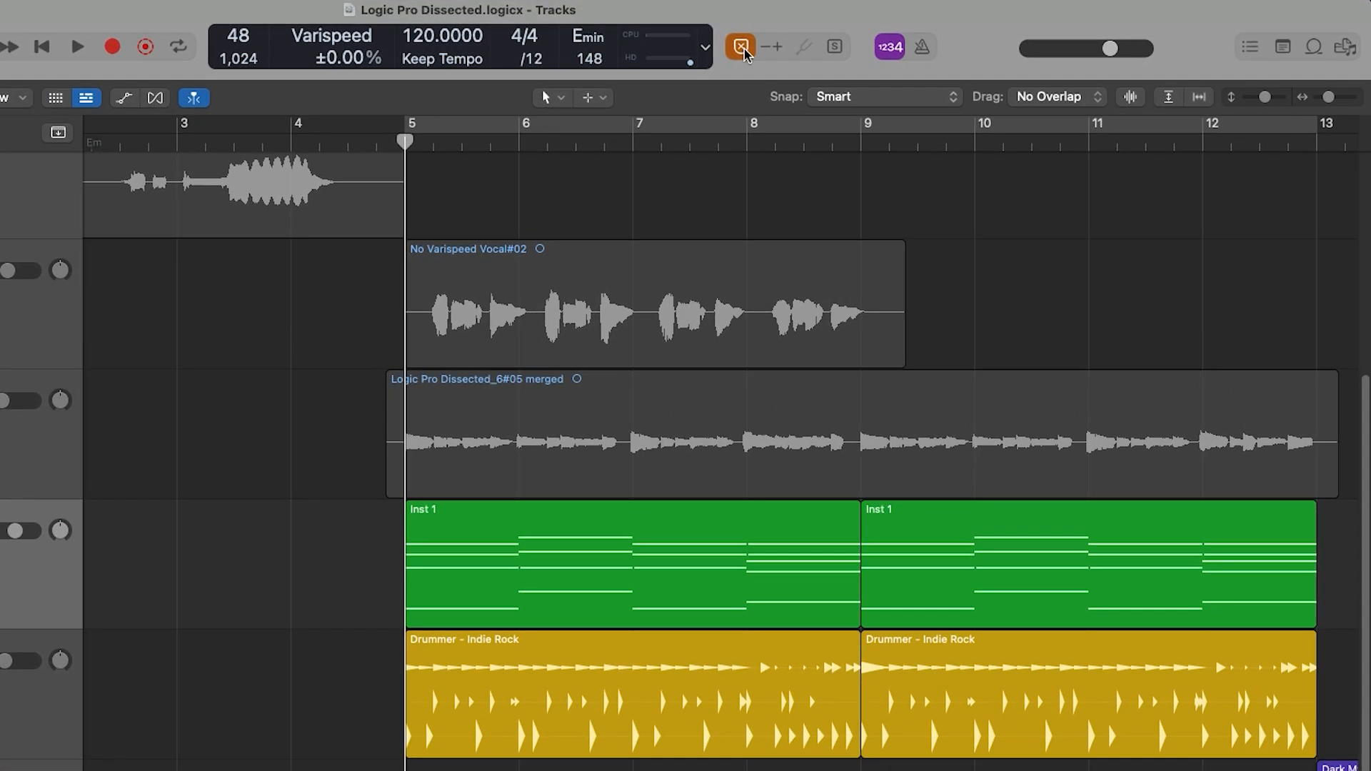
right_click(743, 48)
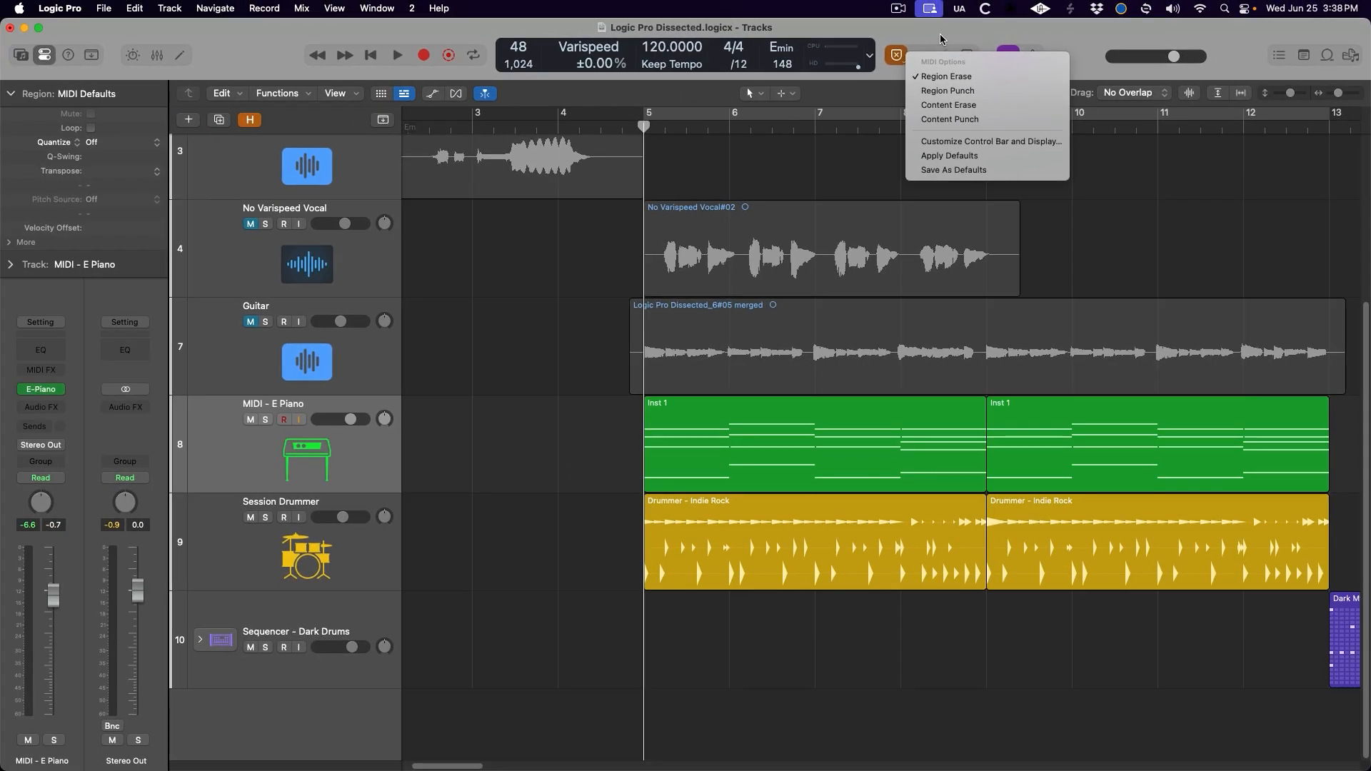
- Record a melody over the first MIDI - E Piano region with Replace mode off, and undo the recording
key(r)
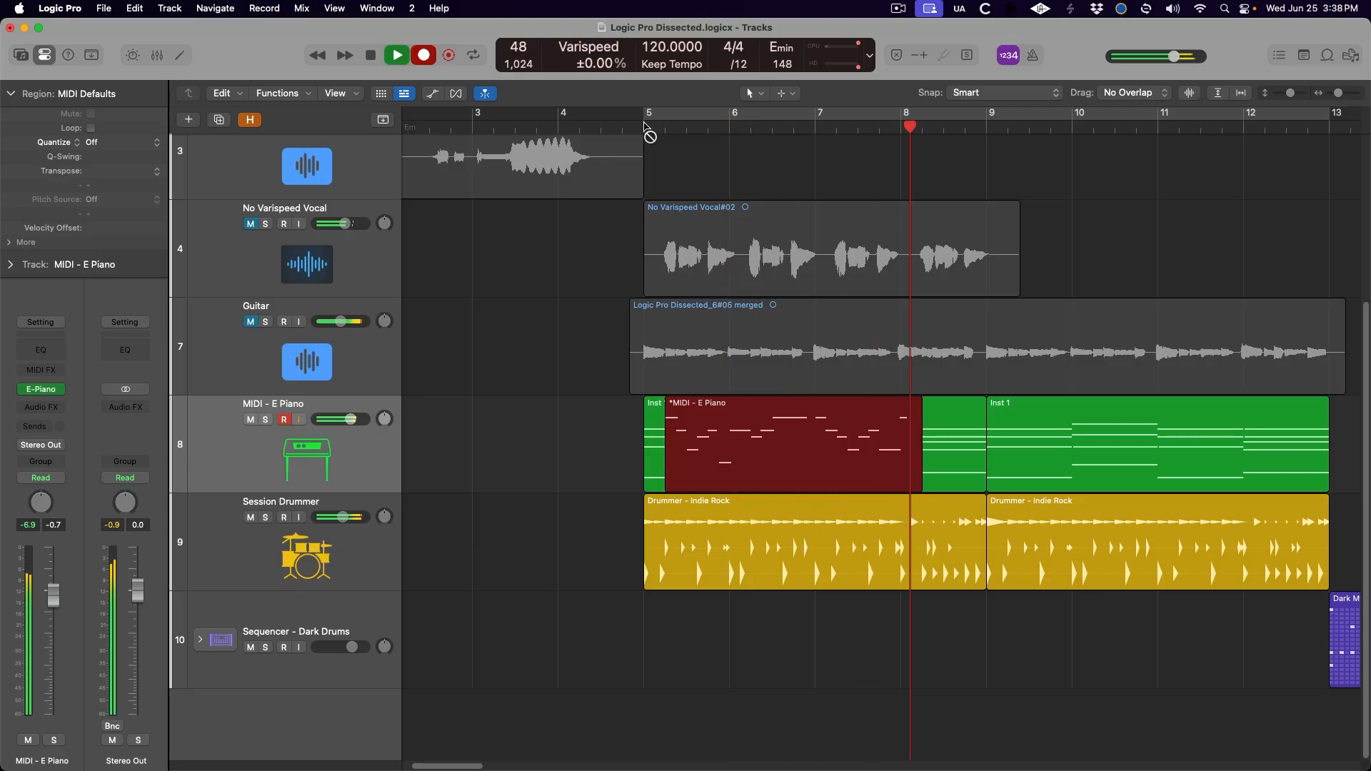
key(space)
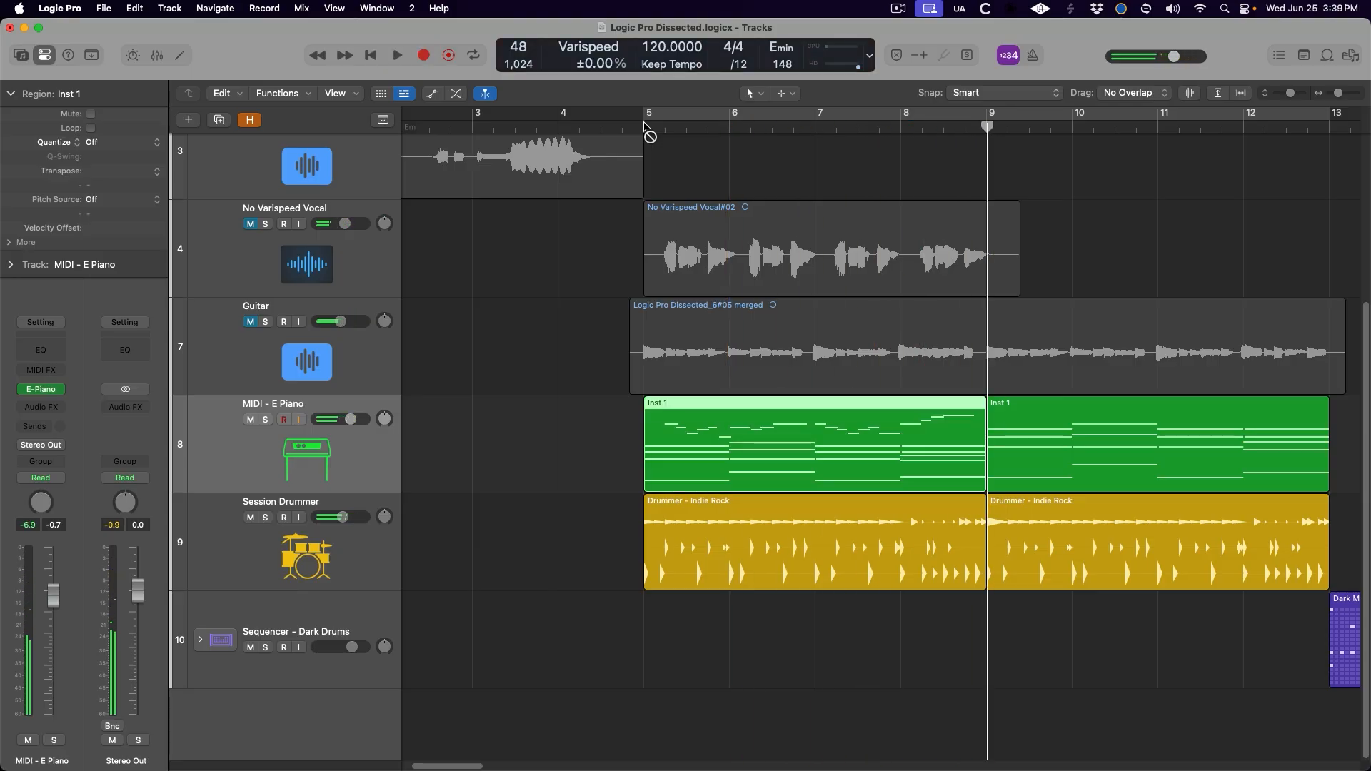
key(super+z)
- Set Replace mode to Region Erase, record a melody on the MIDI - E Piano track from bar 5, and undo it
right_click(899, 57)
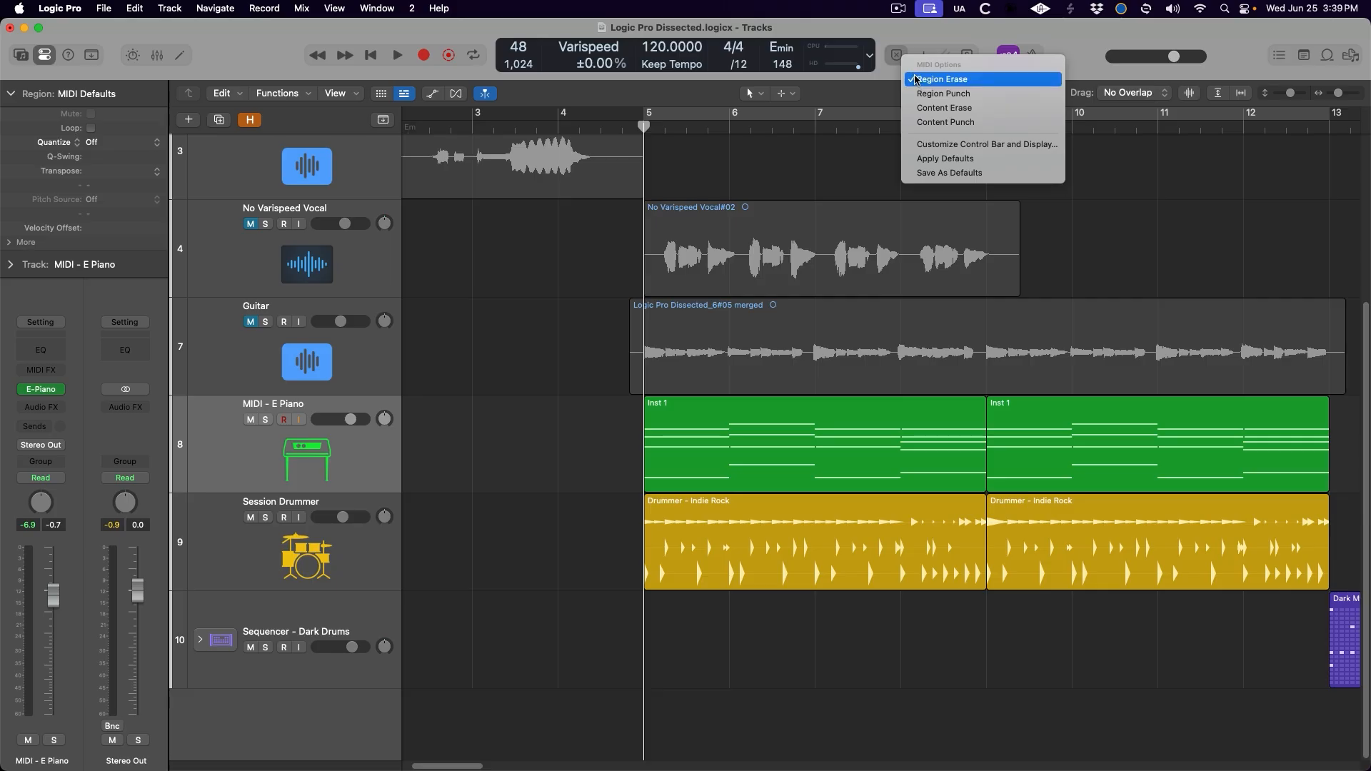
click(916, 79)
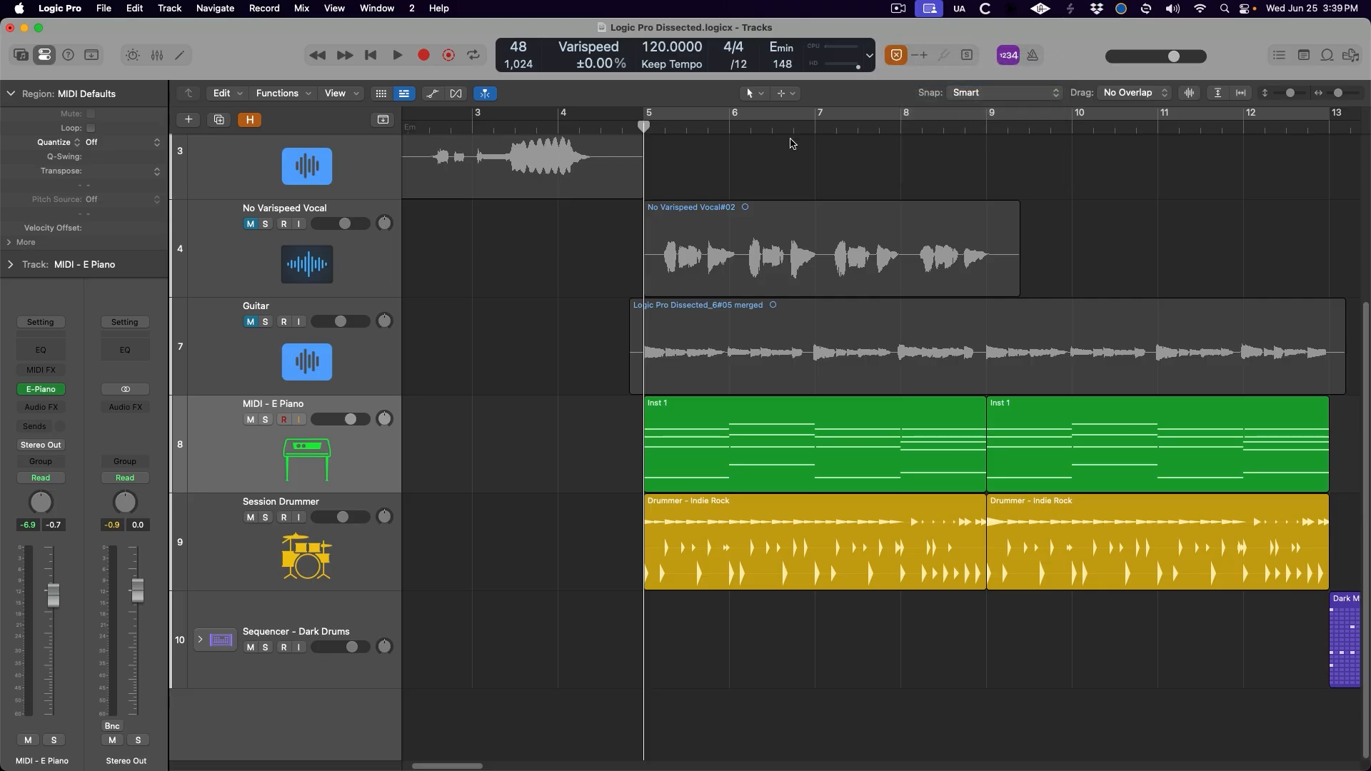
key(r)
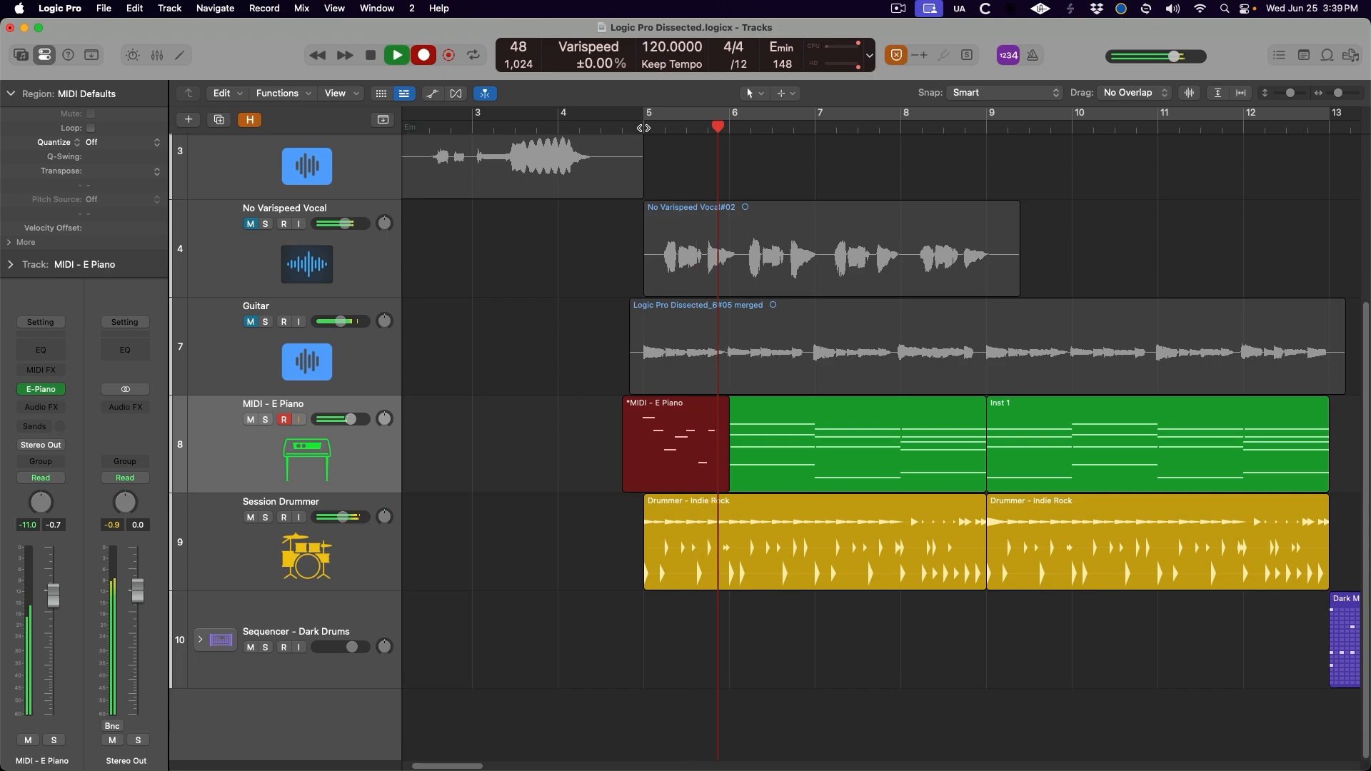
key(space)
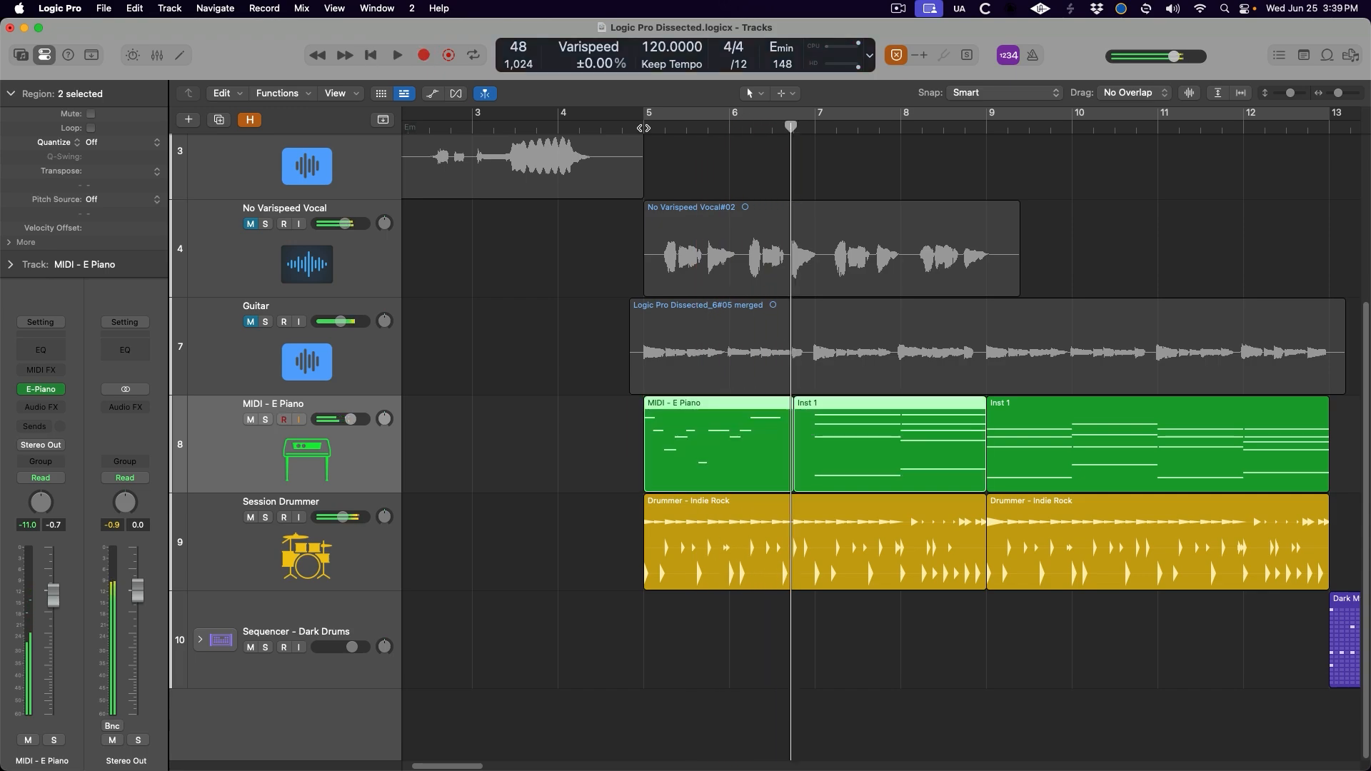
key(super+z)
- Set Replace mode to Content Erase, record a melody into the first MIDI - E Piano region, and undo it
right_click(896, 55)
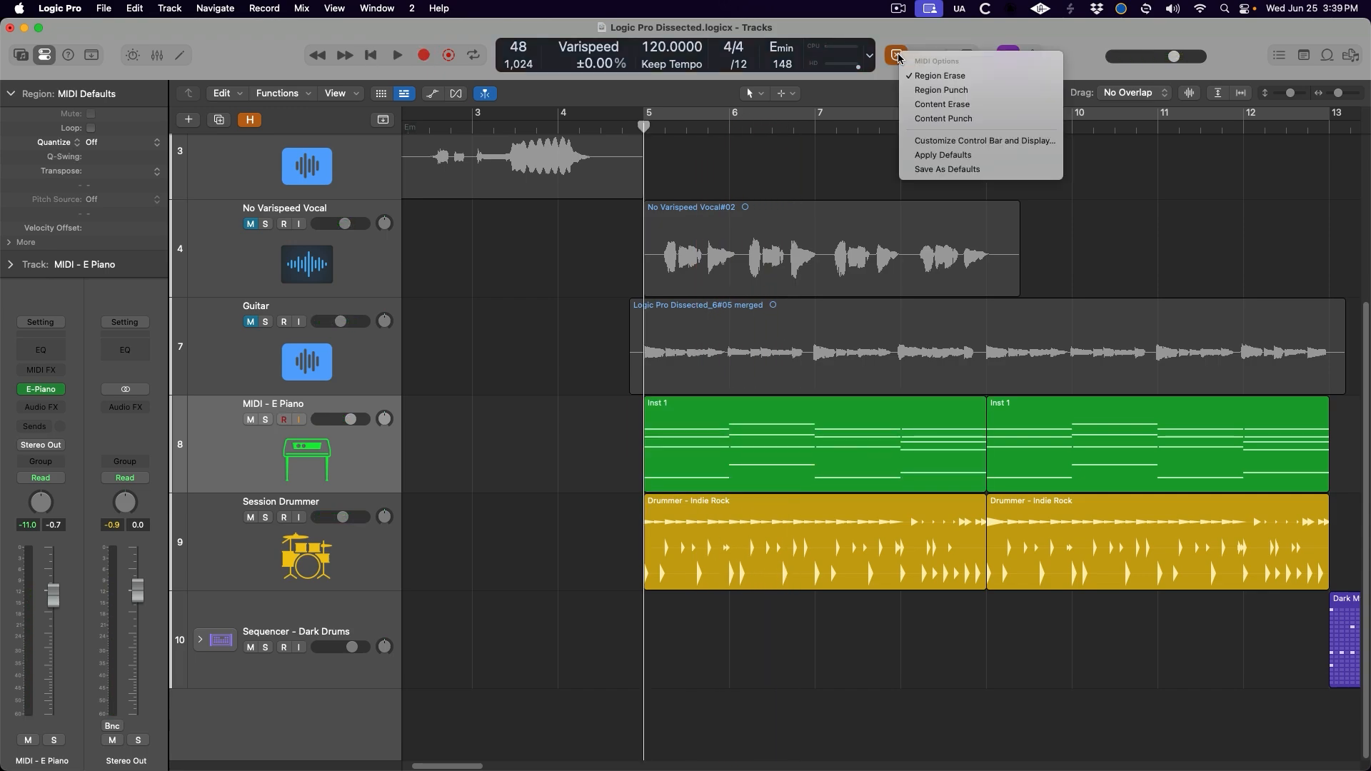
click(914, 105)
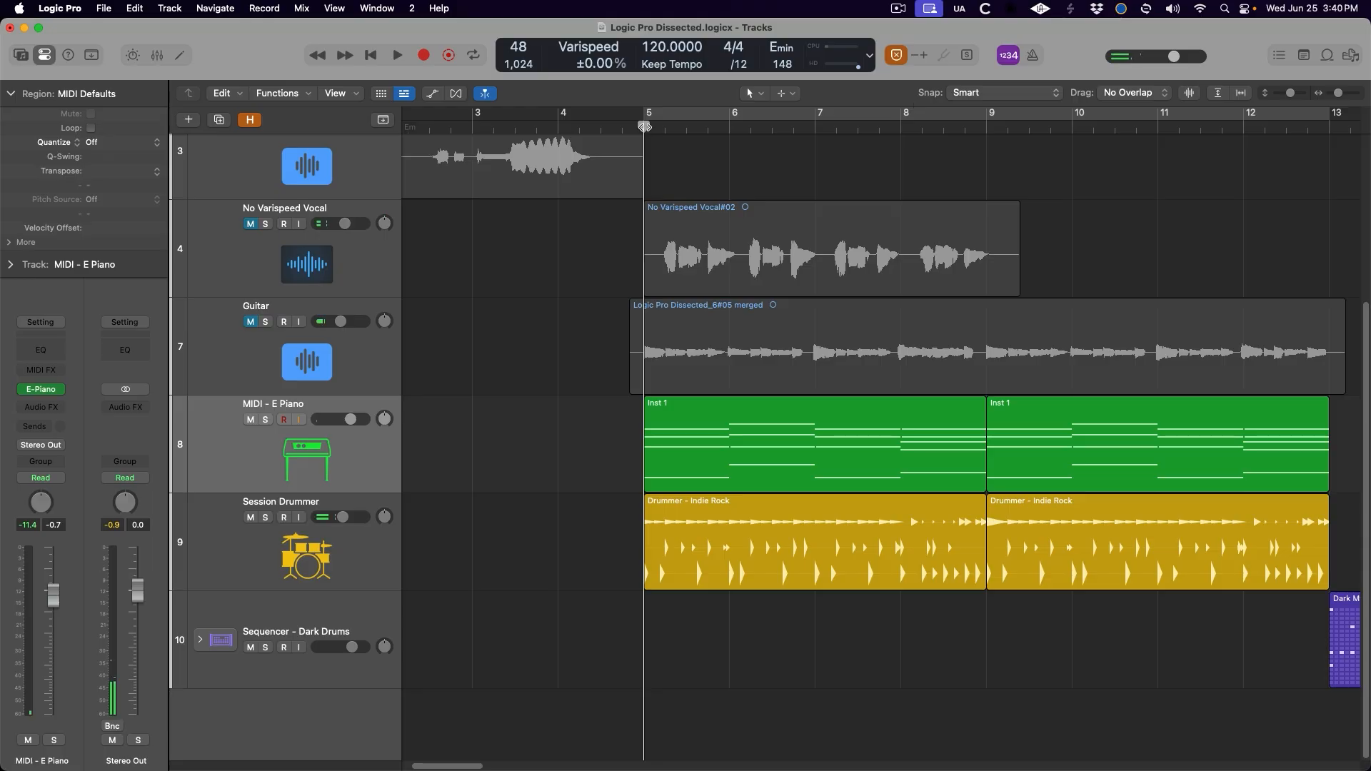
key(r)
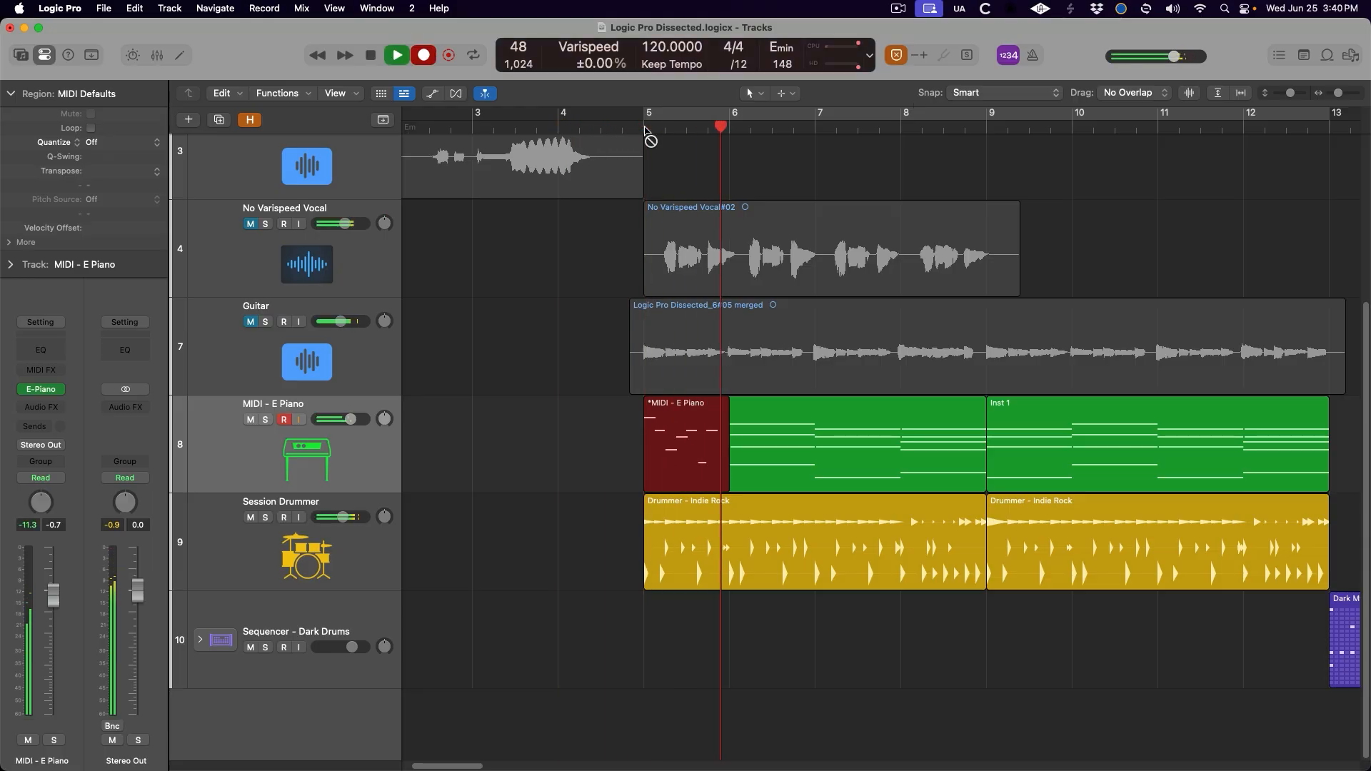
key(space)
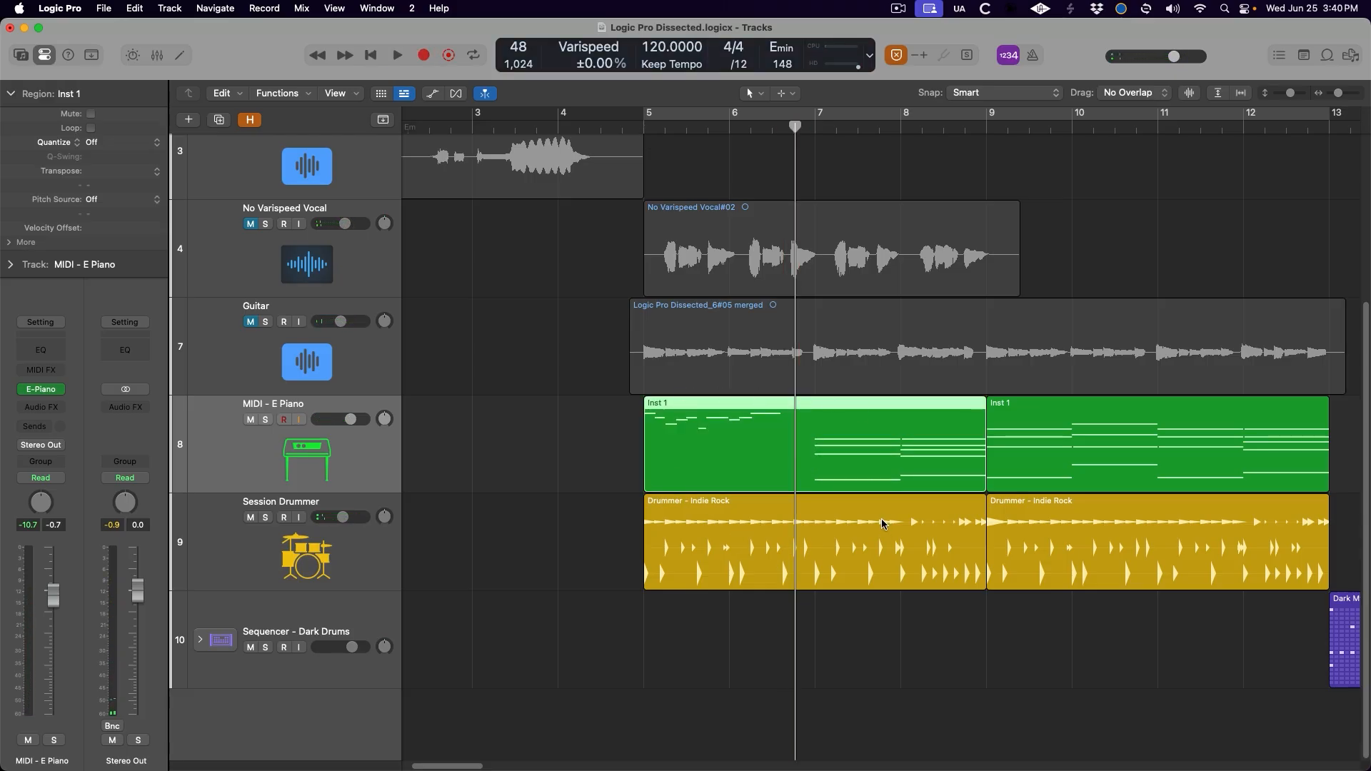
key(super+z)
- Record over the first MIDI - E Piano region from bar 5 in Content Erase mode without playing any notes
key(r)
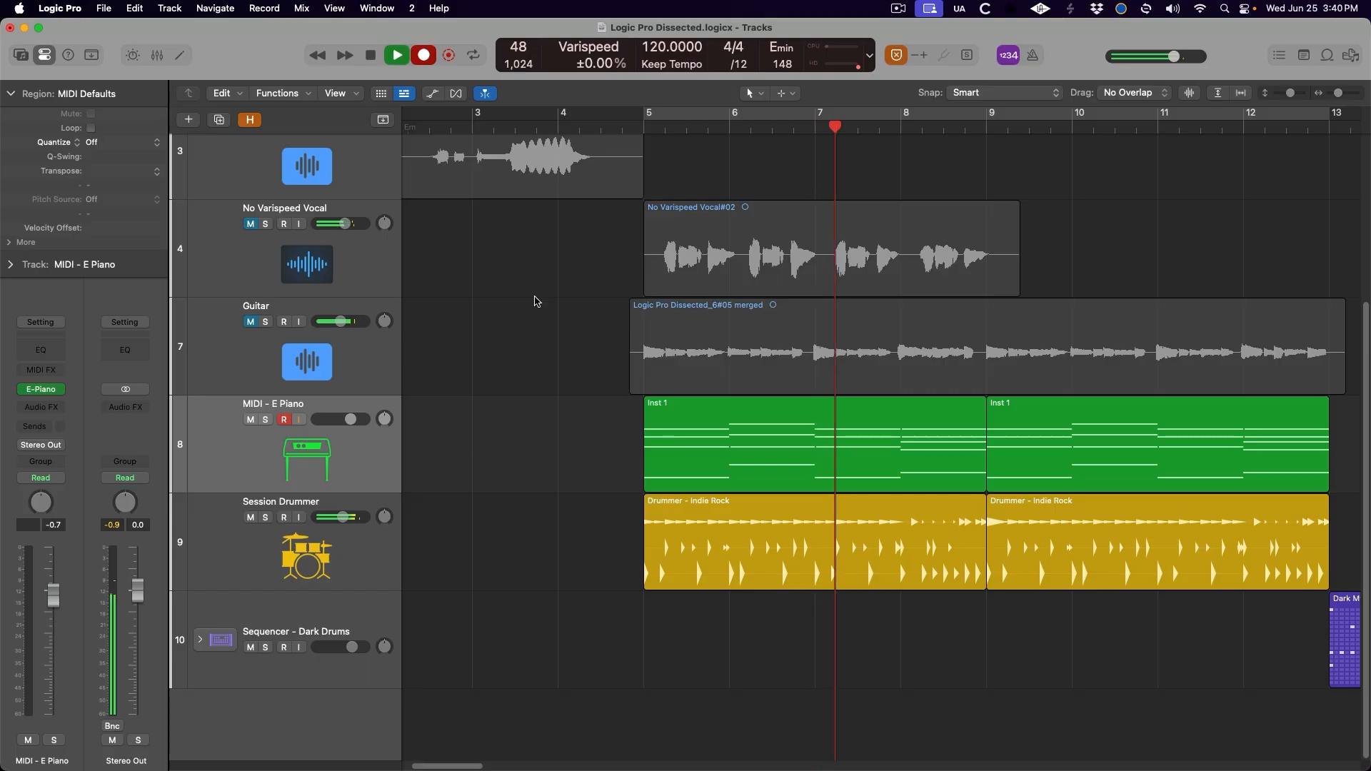
key(space)
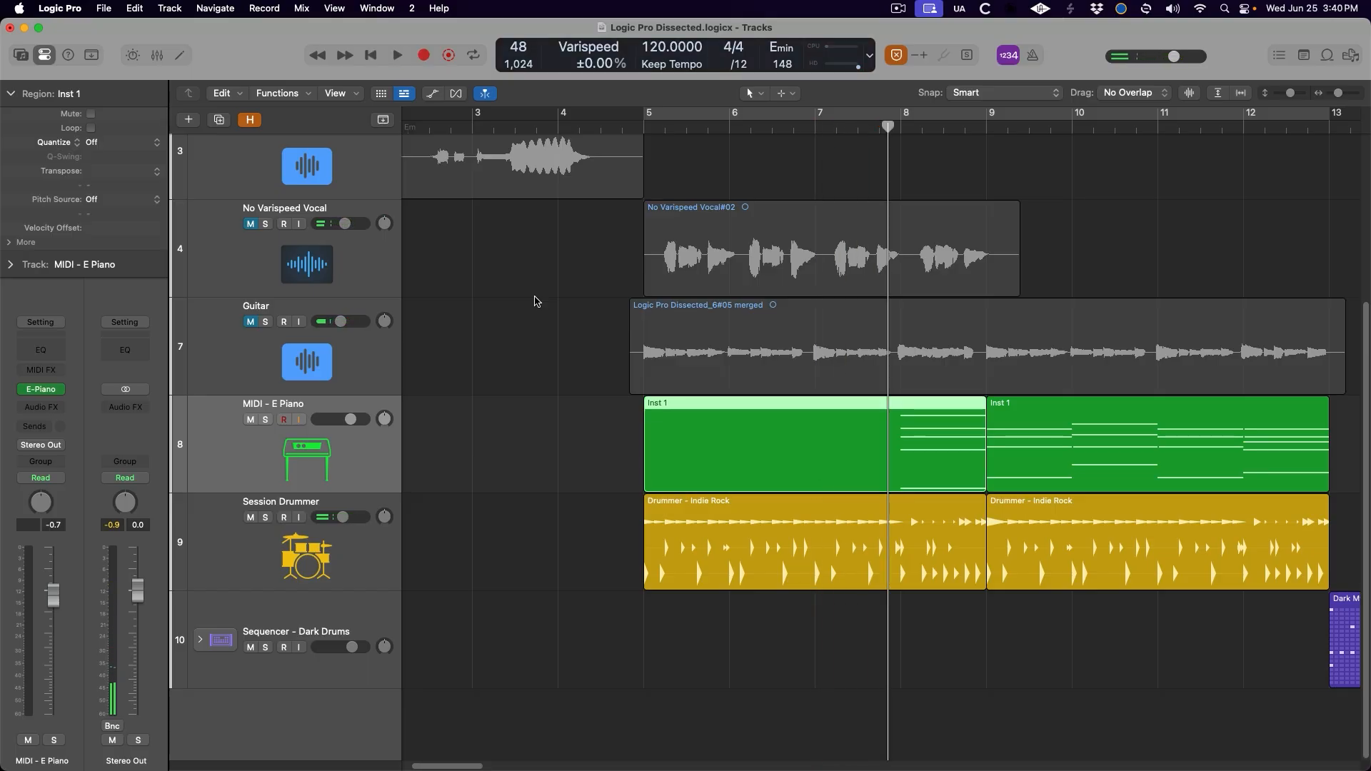
- Set Replace mode to Region Punch and record a short melody over the first MIDI - E Piano region from bar 5
right_click(896, 59)
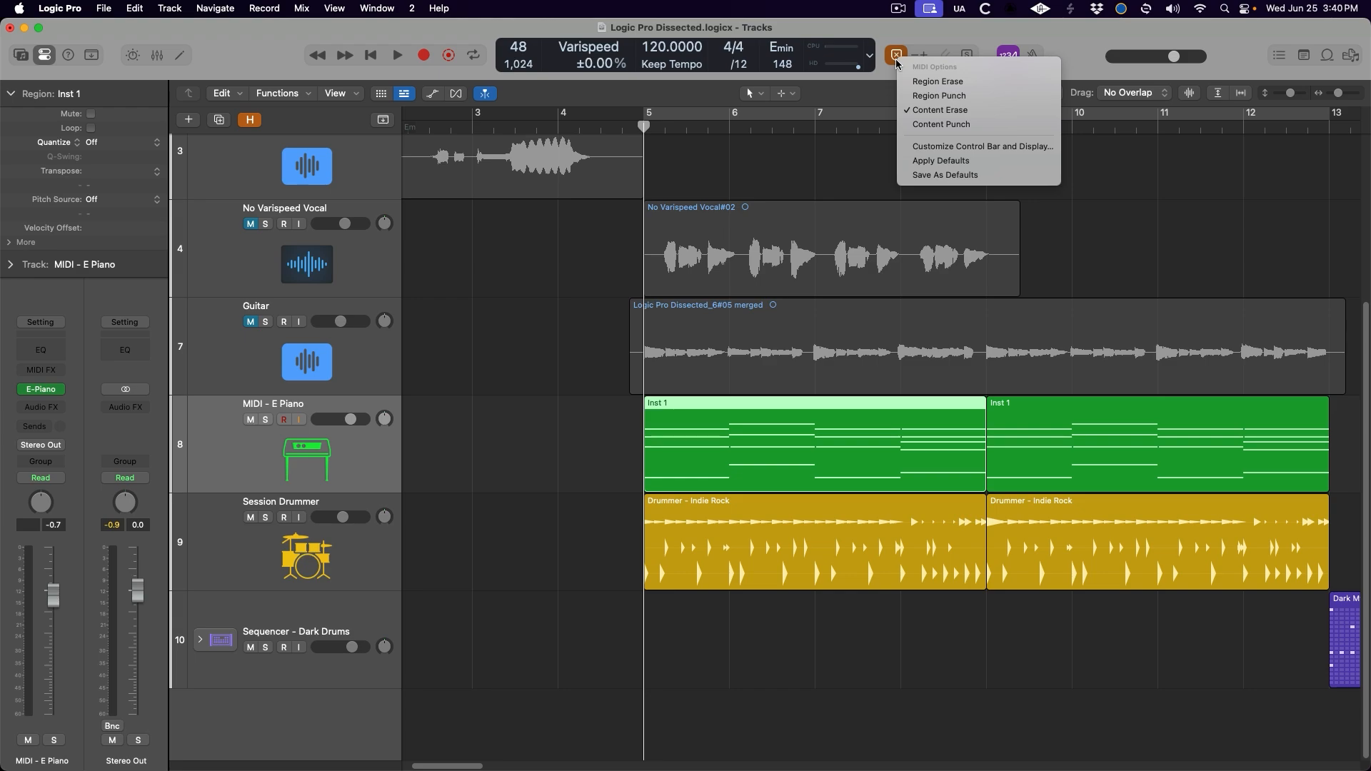
click(964, 96)
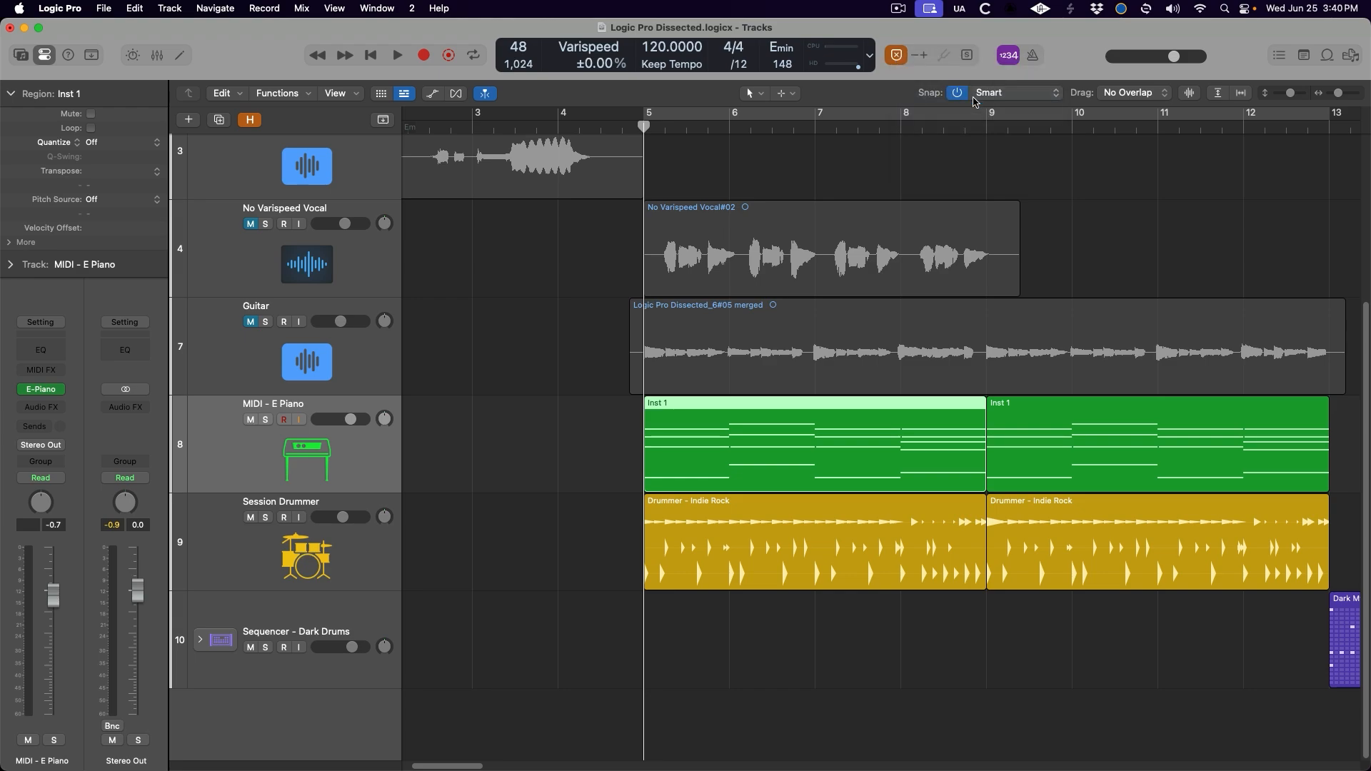
key(r)
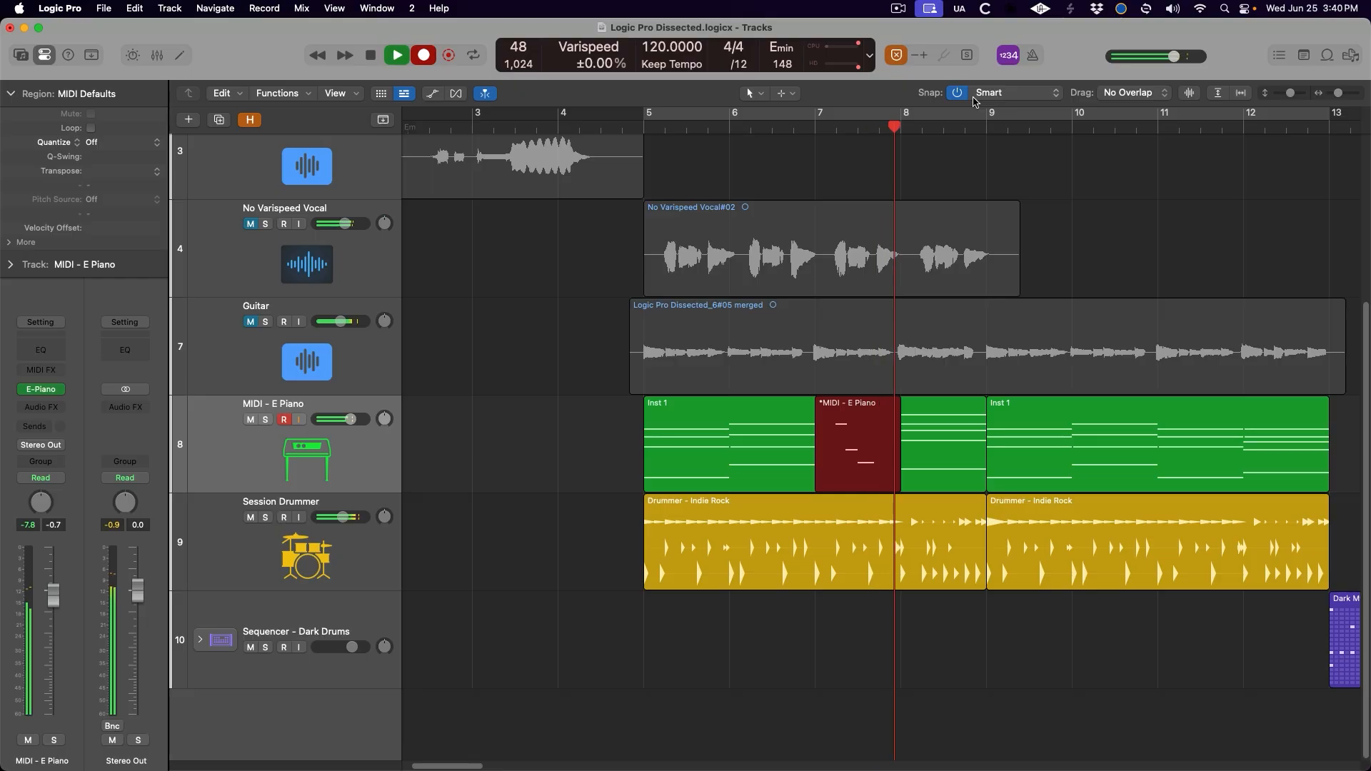
key(space)
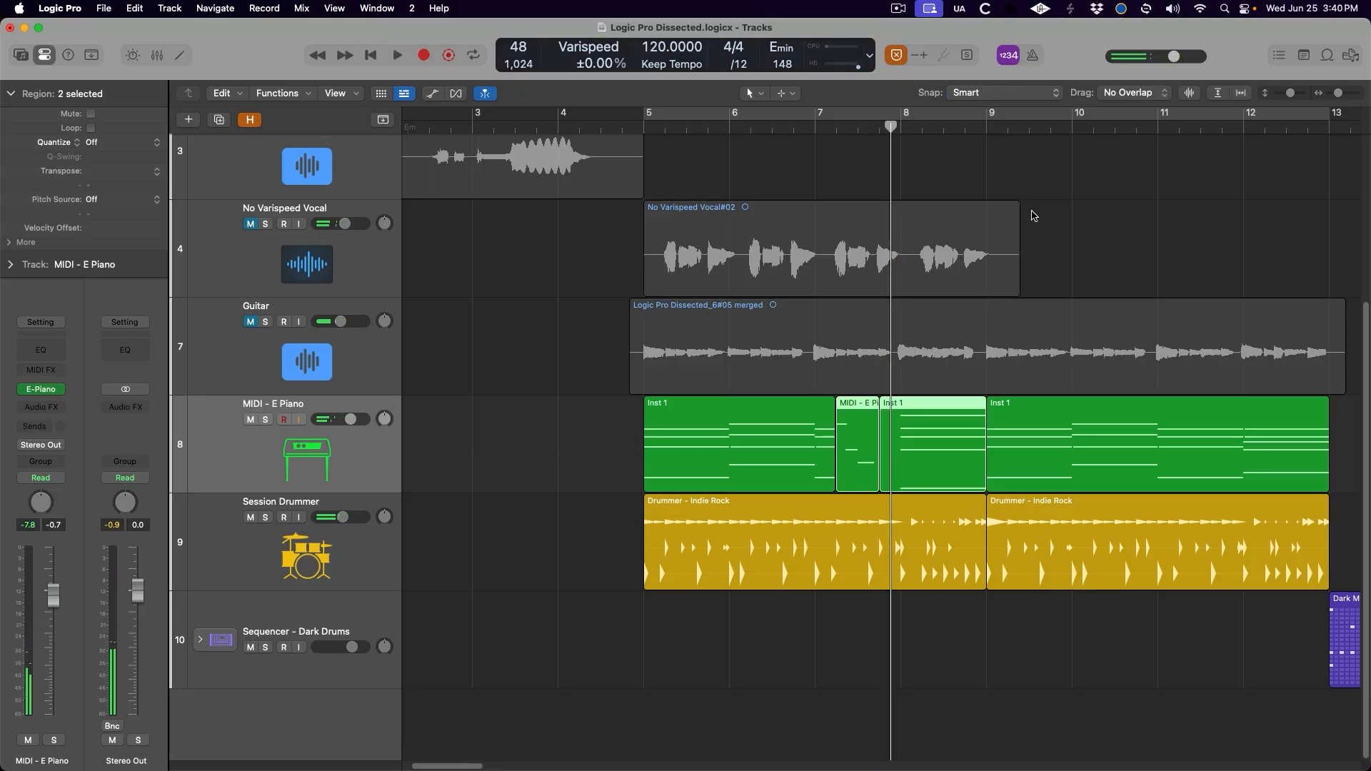
- Set Replace mode to Content Punch and record a short melody over the first MIDI - E Piano region
right_click(897, 55)
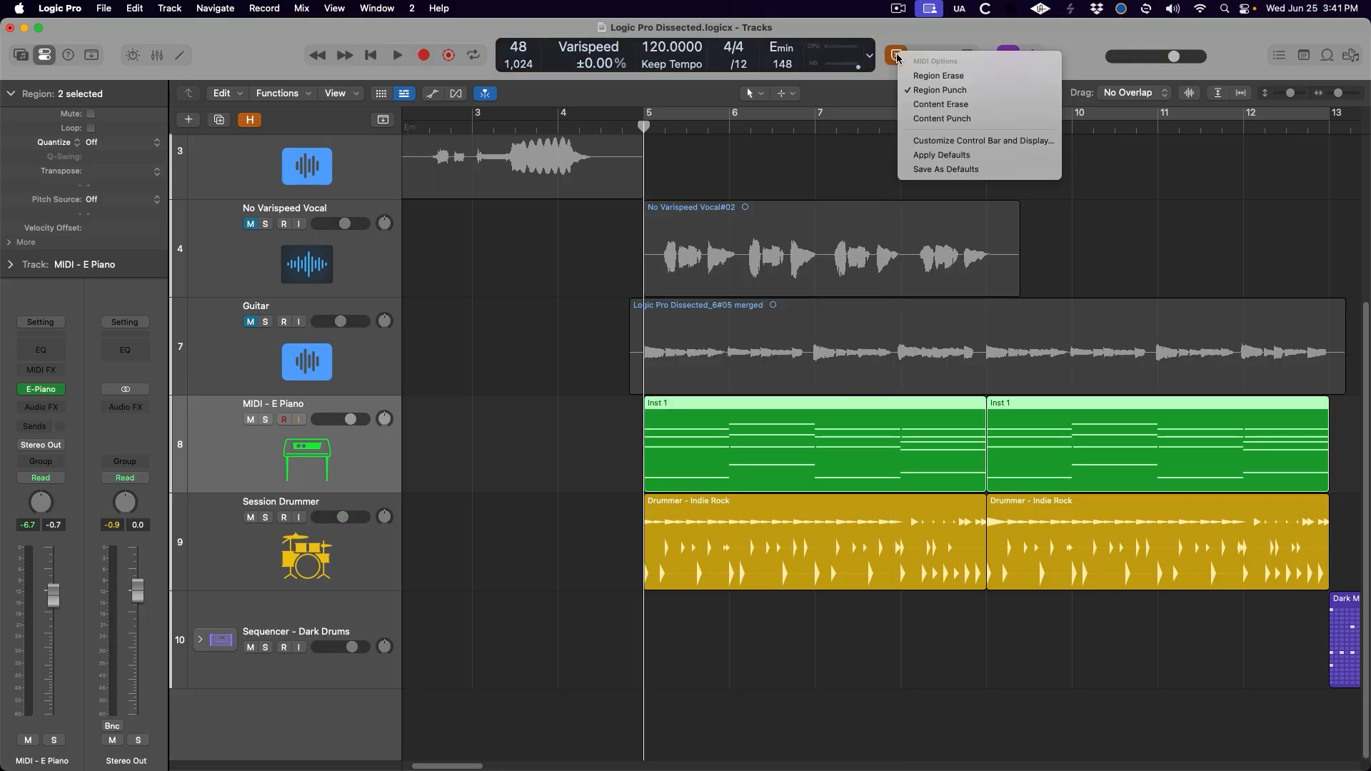
click(942, 119)
key(r)
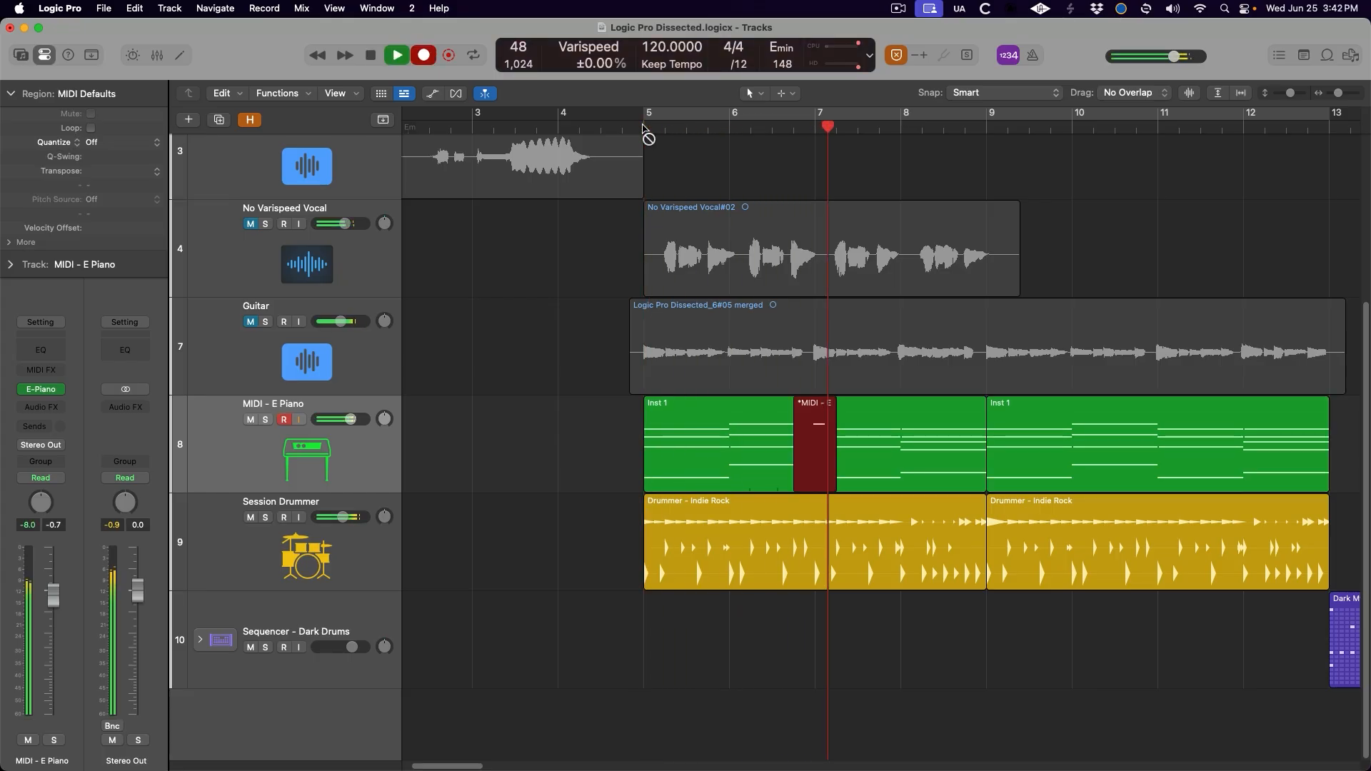
key(space)
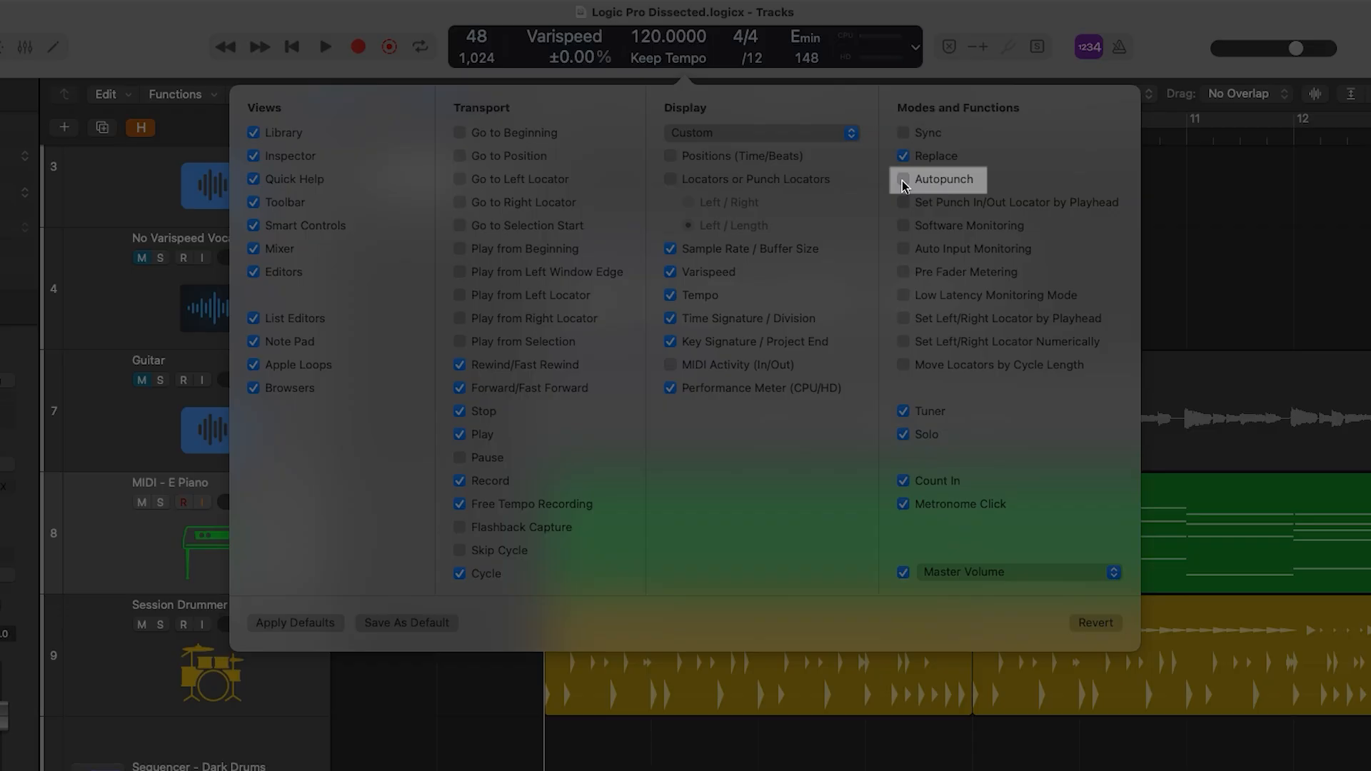
- Add Autopunch to the control bar and turn it on with a punch range from bar 5 to bar 8
click(903, 180)
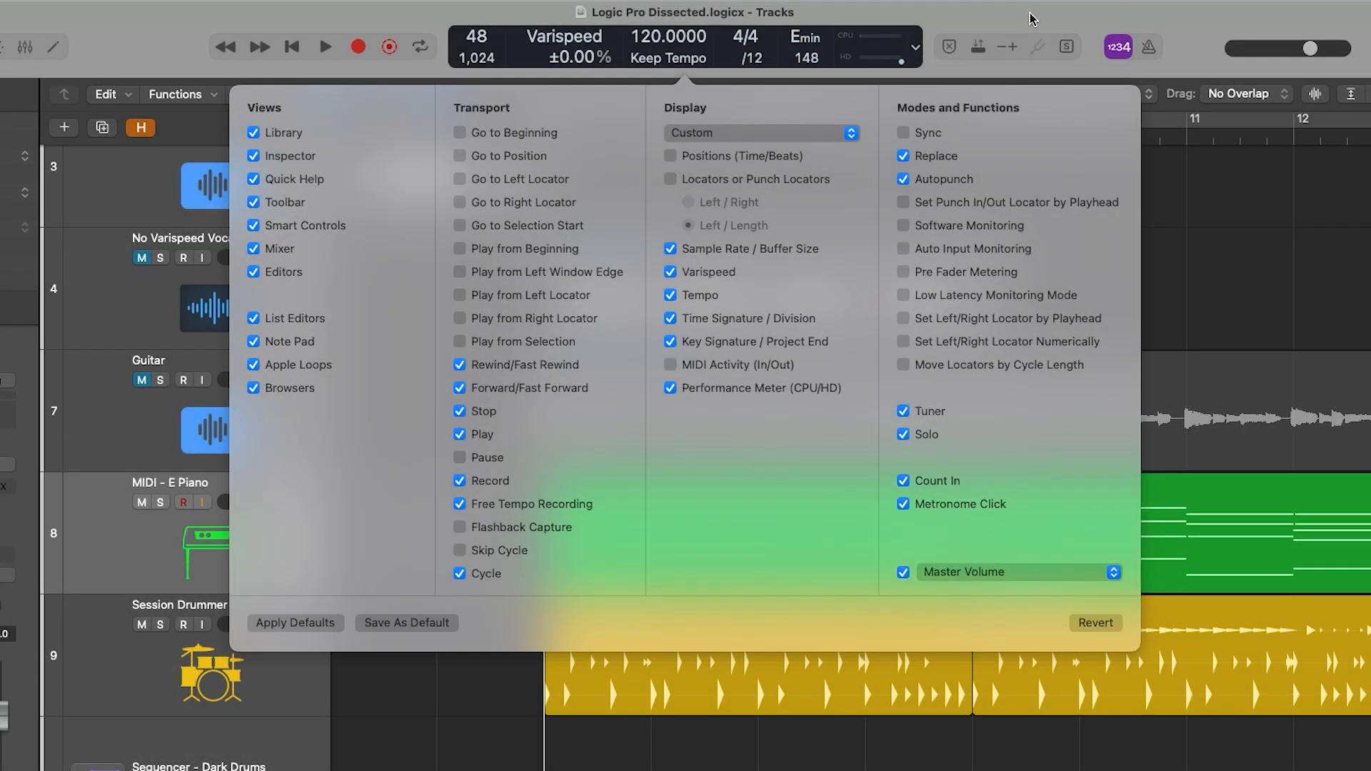
click(1032, 19)
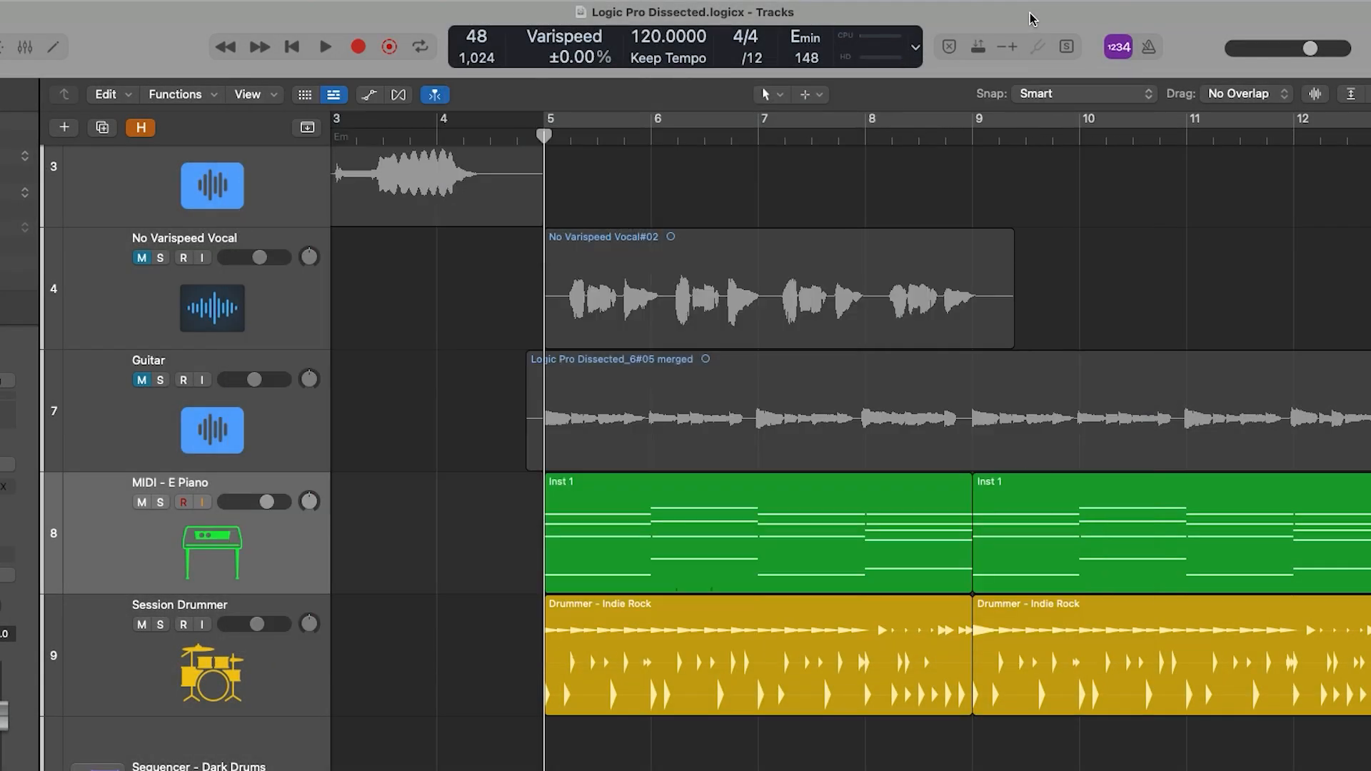
click(980, 46)
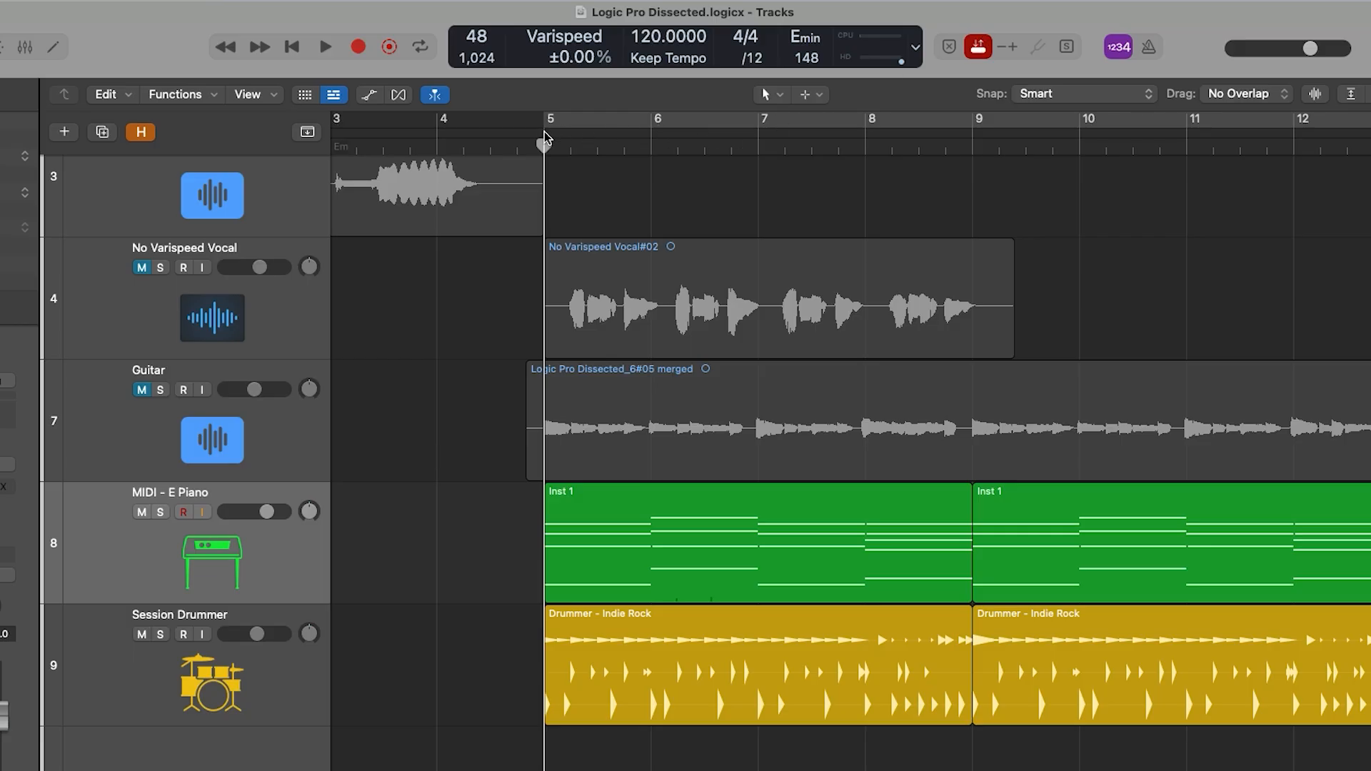
drag(556, 143, 873, 146)
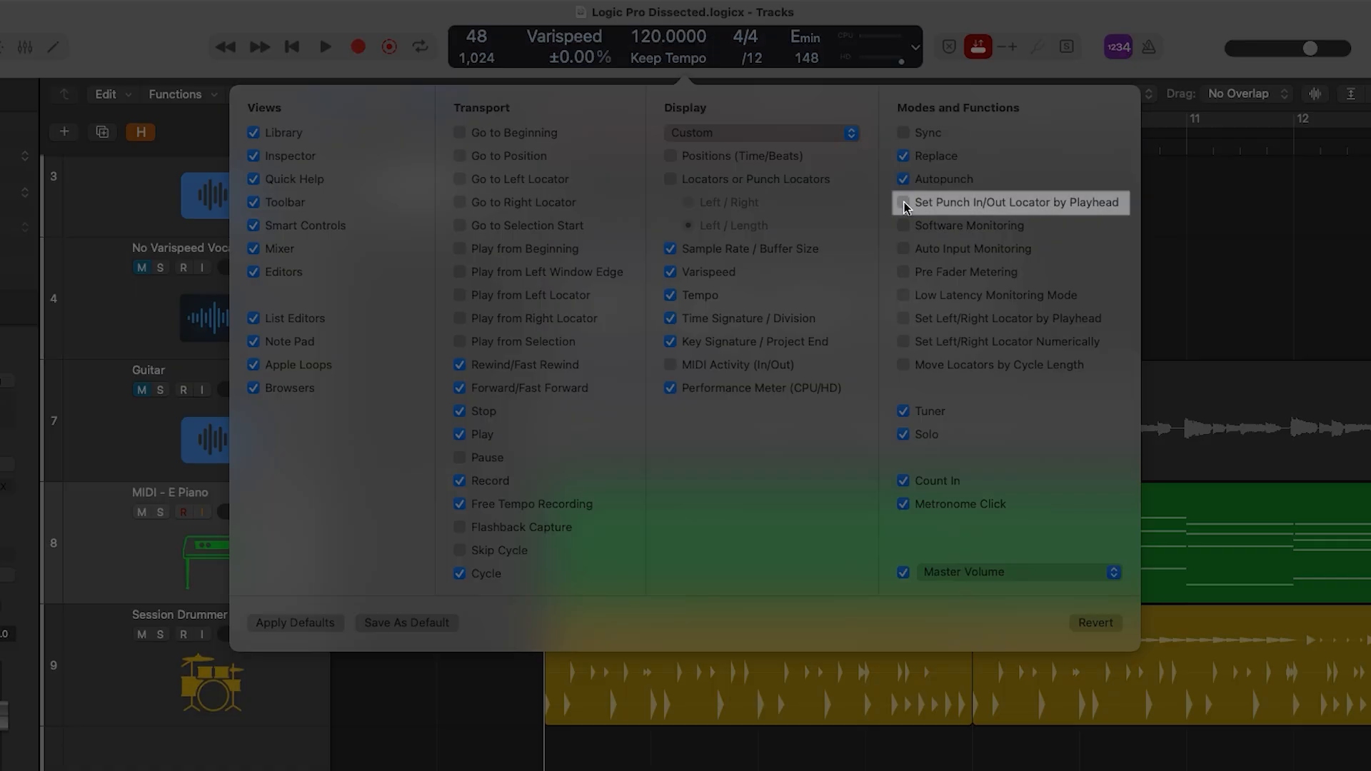
- Add Set Punch In/Out Locator by Playhead to the control bar and use it to punch in at bar 6 and out at bar 9
click(903, 203)
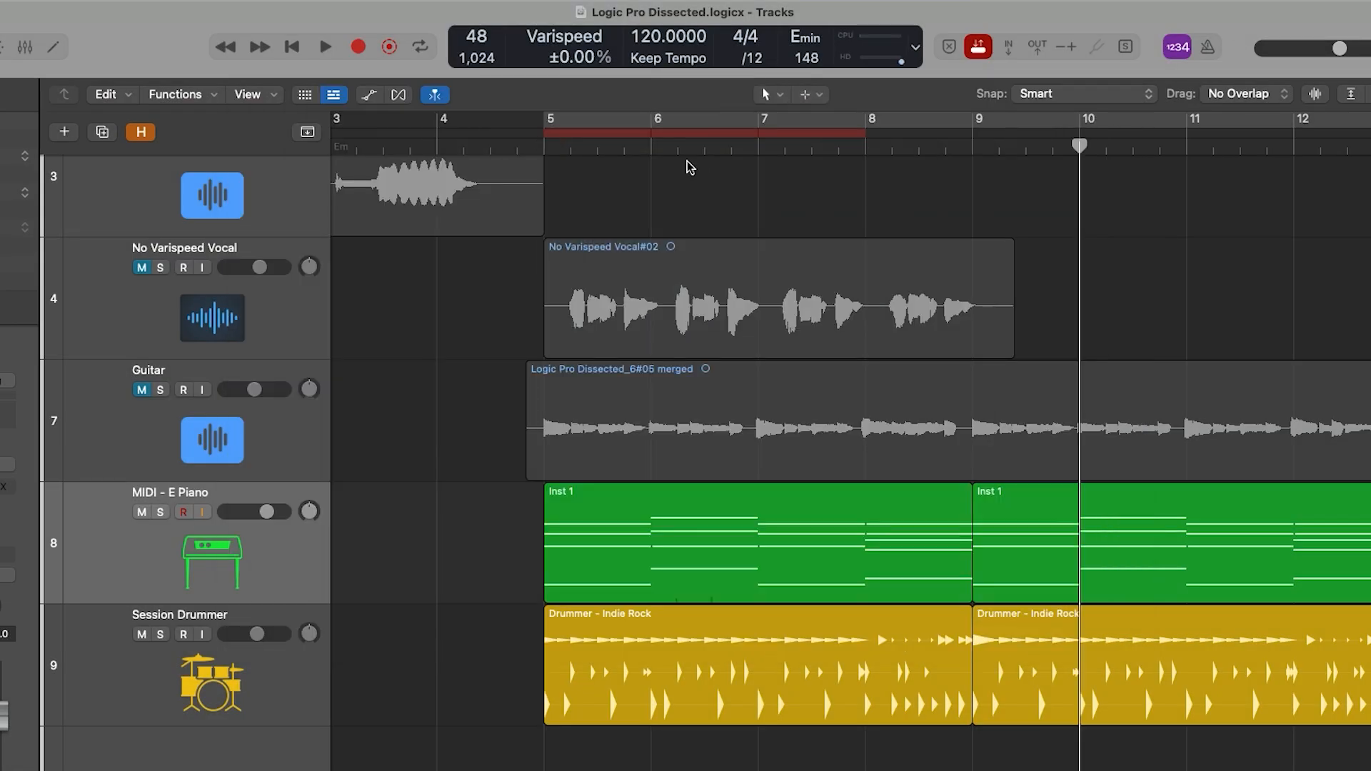
click(652, 151)
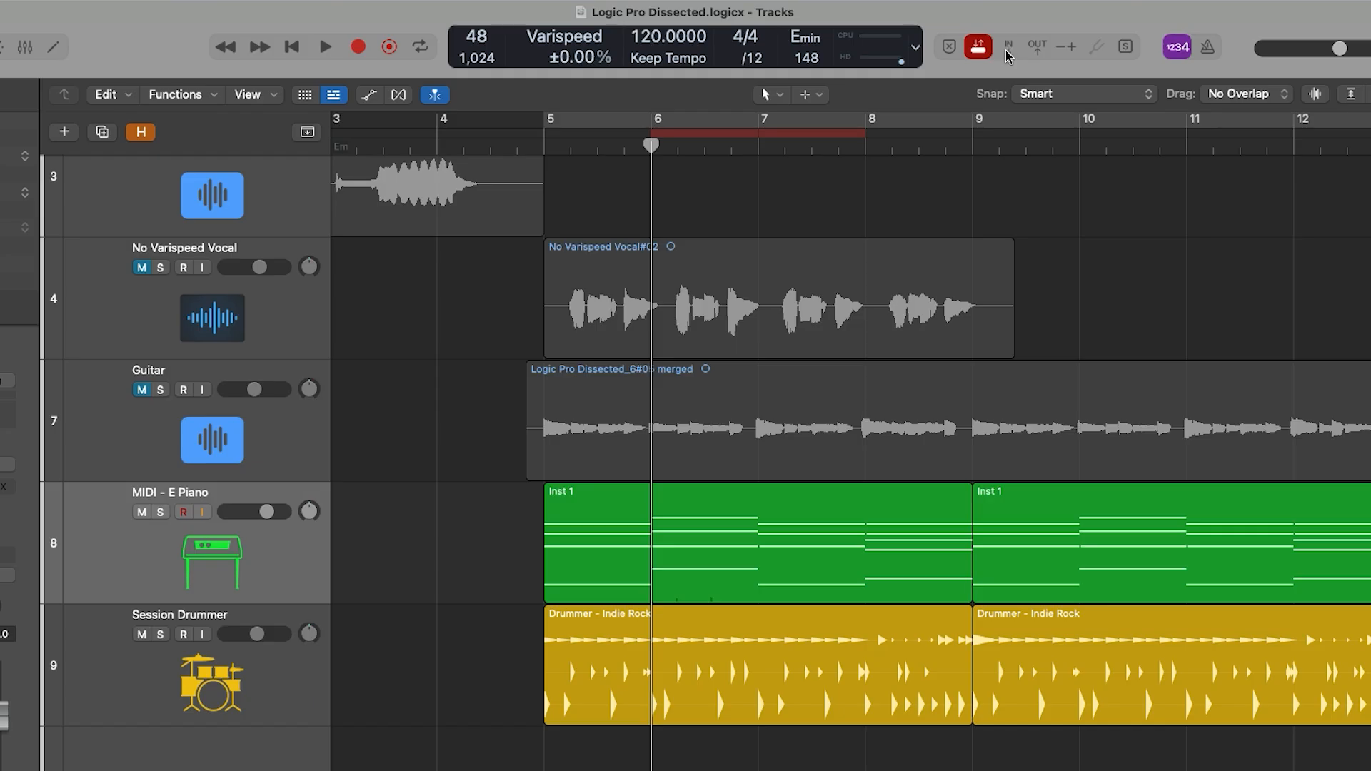
click(970, 147)
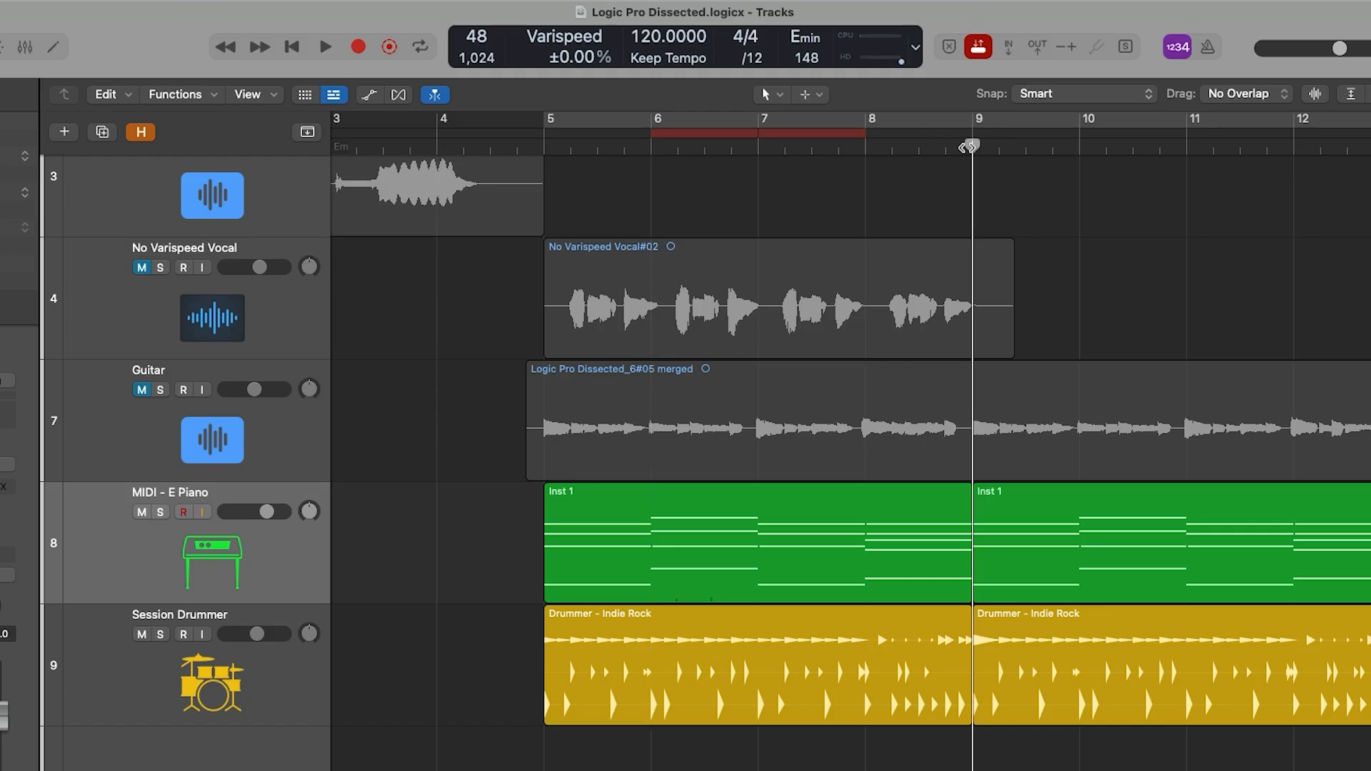
click(1034, 50)
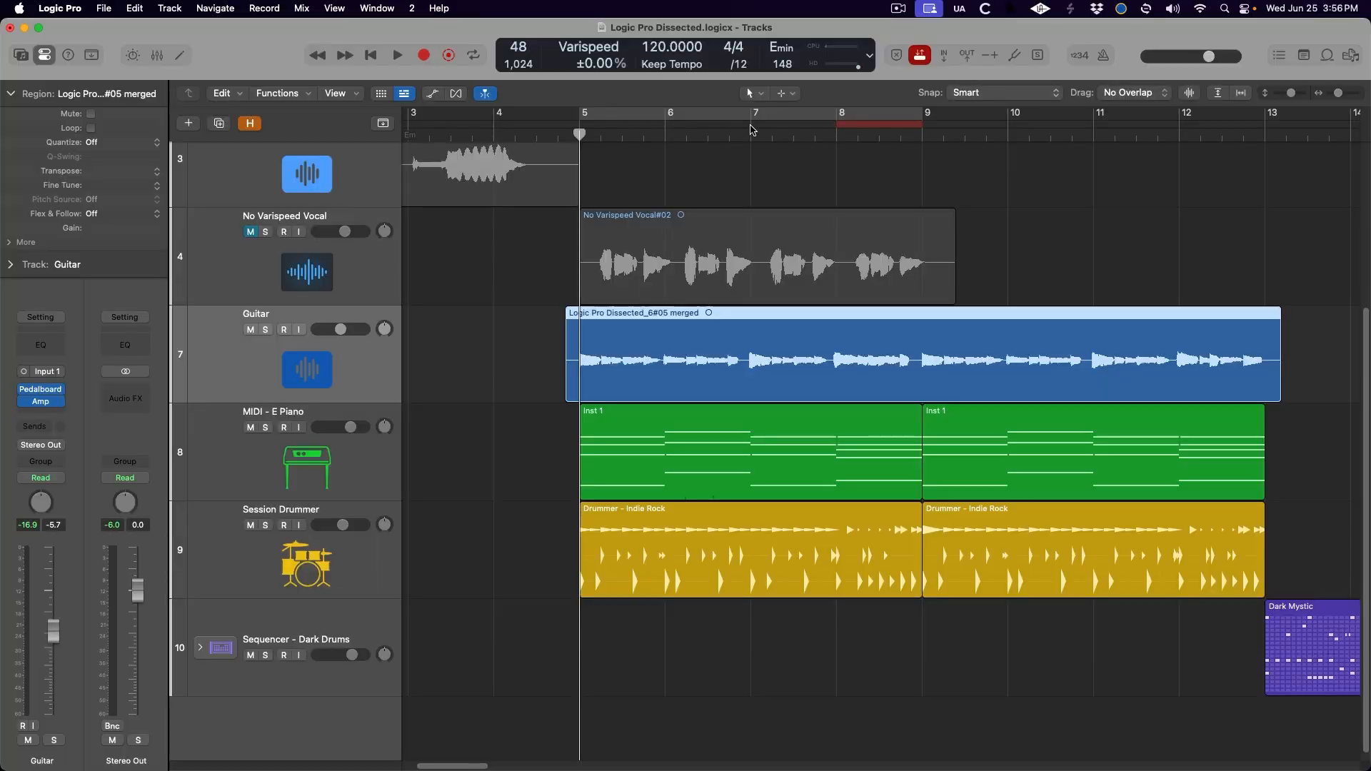
- Set the autopunch range from bar 7 to bar 9 and record a punch-in over the Guitar region
mouse_move(922, 127)
mouse_down()
mouse_move(837, 131)
mouse_move(916, 145)
mouse_up()
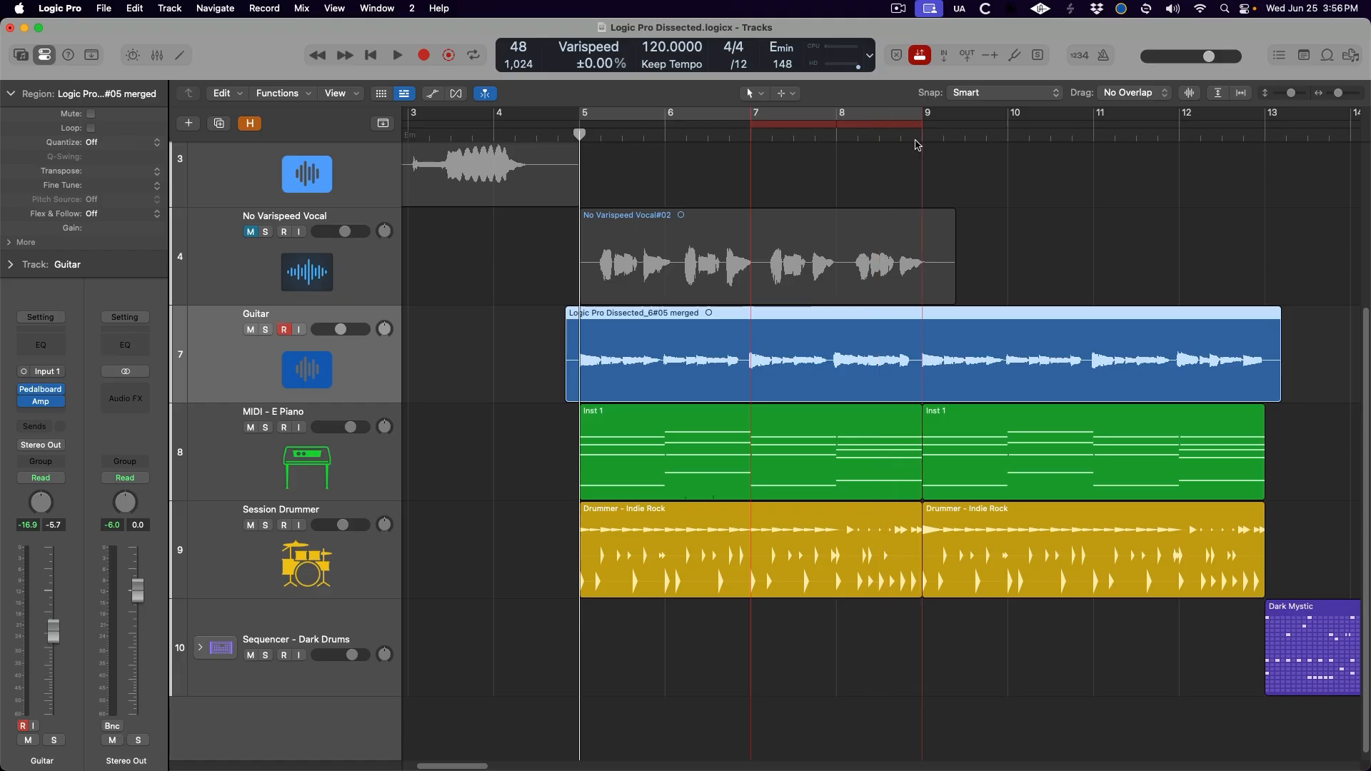
key(r)
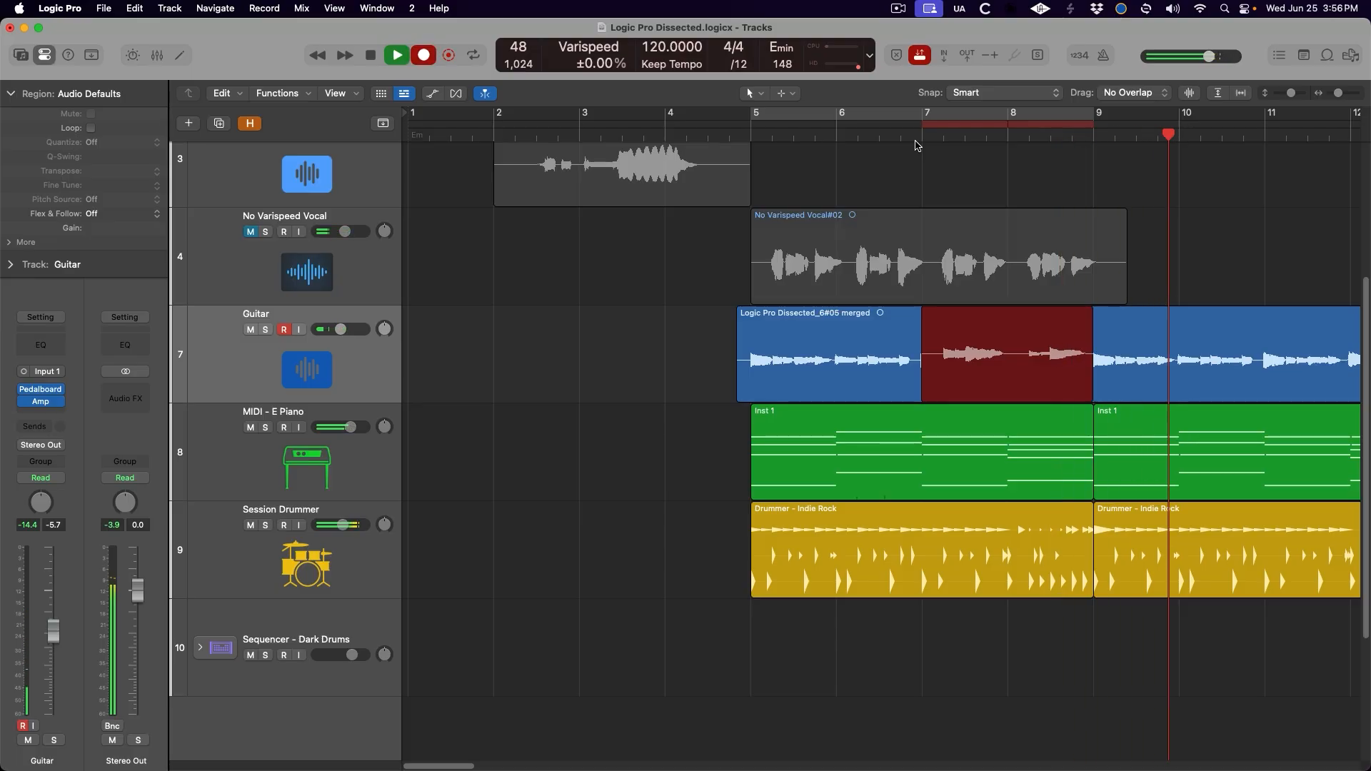
key(space)
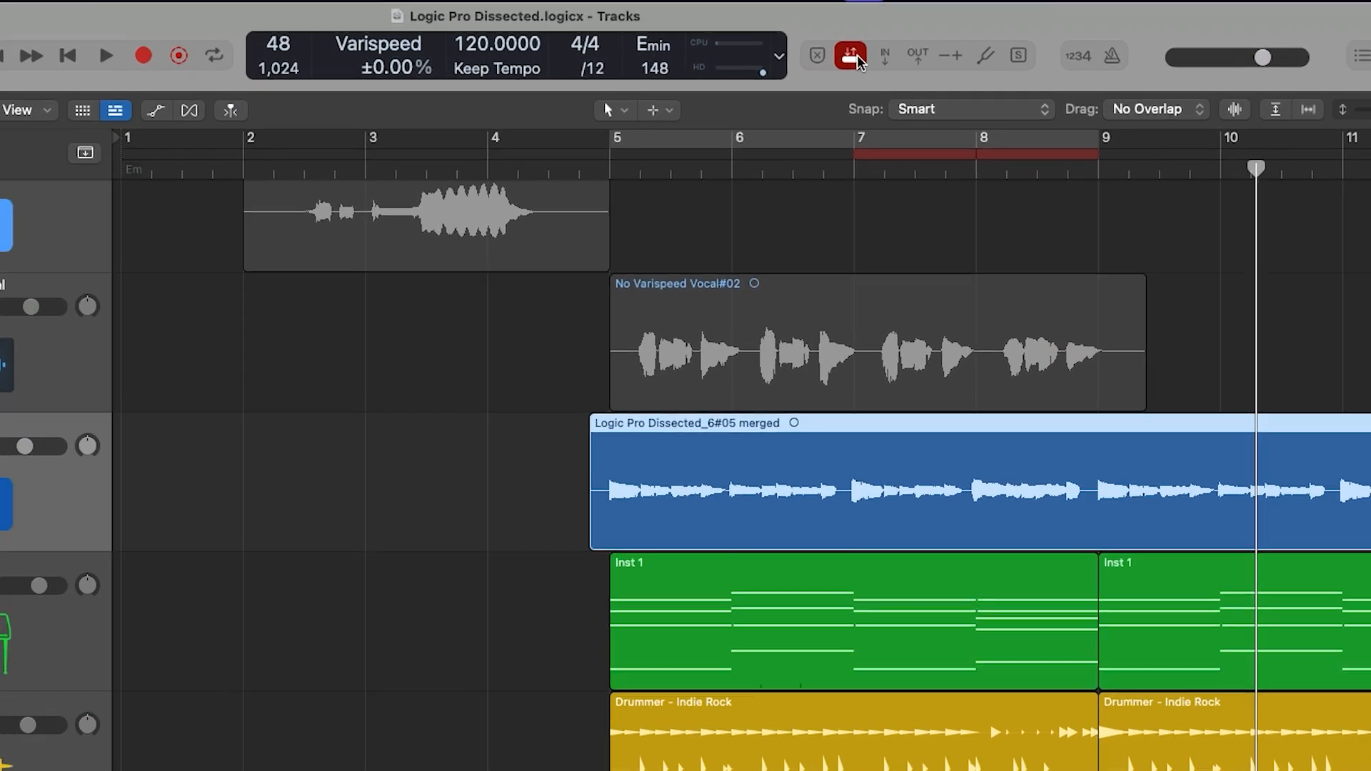
- With Marquee Selection Engages Autopunch Recording active, marquee-select bar 6 to bar 7 of the Guitar region and record a punch-in there
right_click(921, 57)
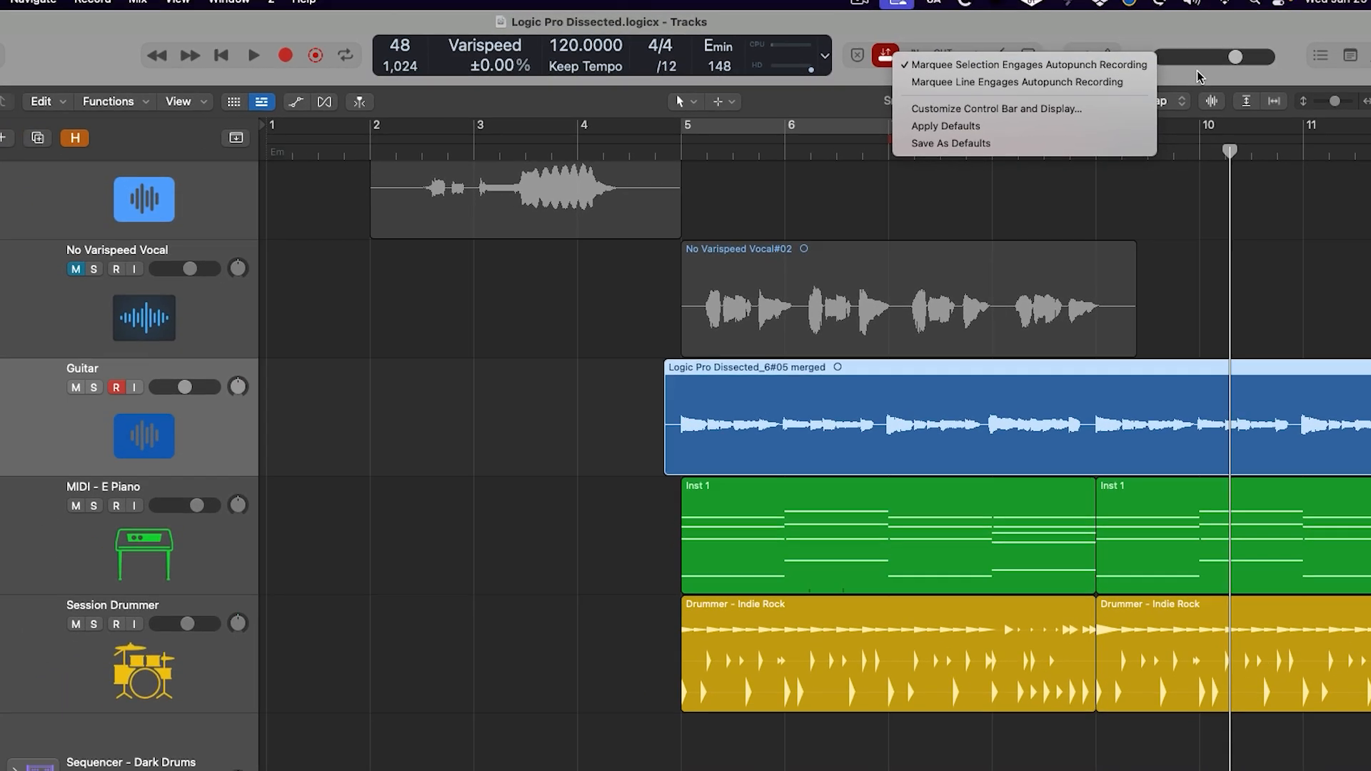
click(1218, 80)
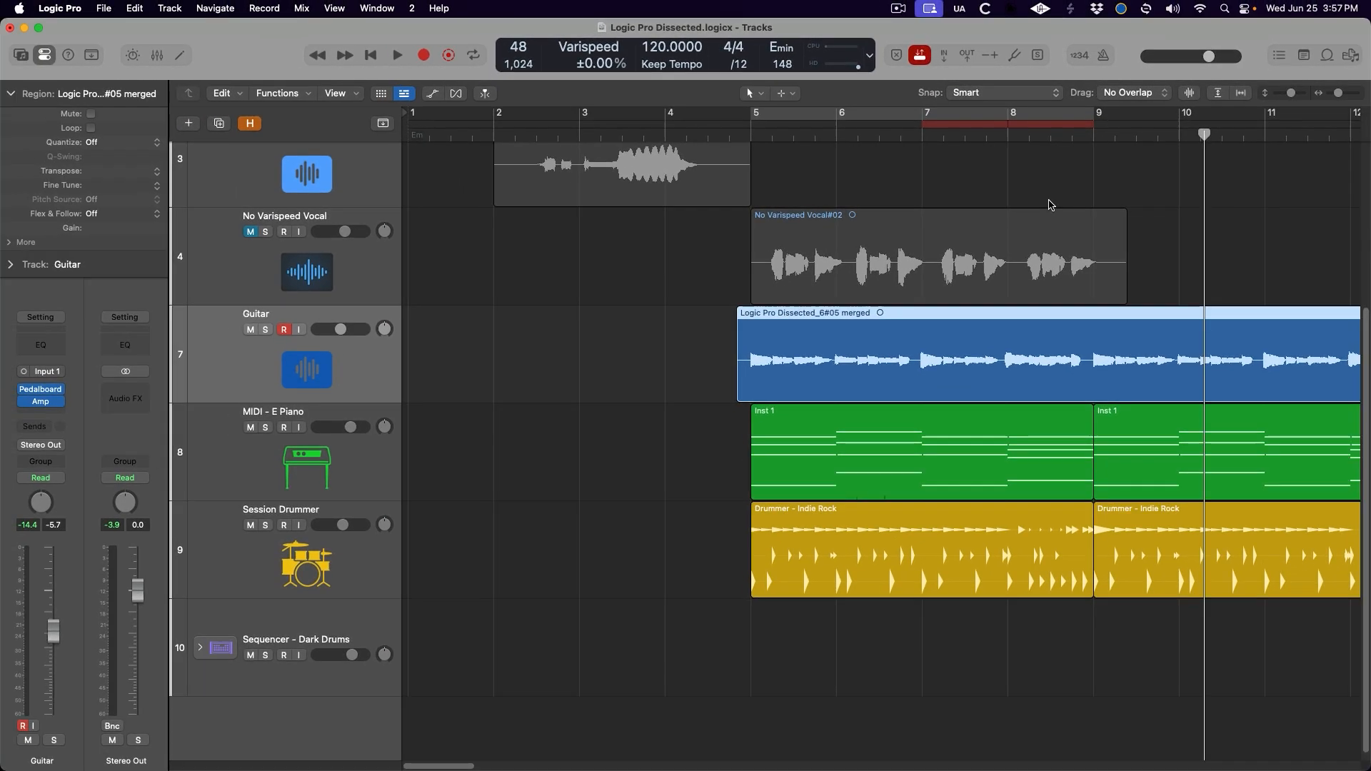
drag(836, 341, 919, 335)
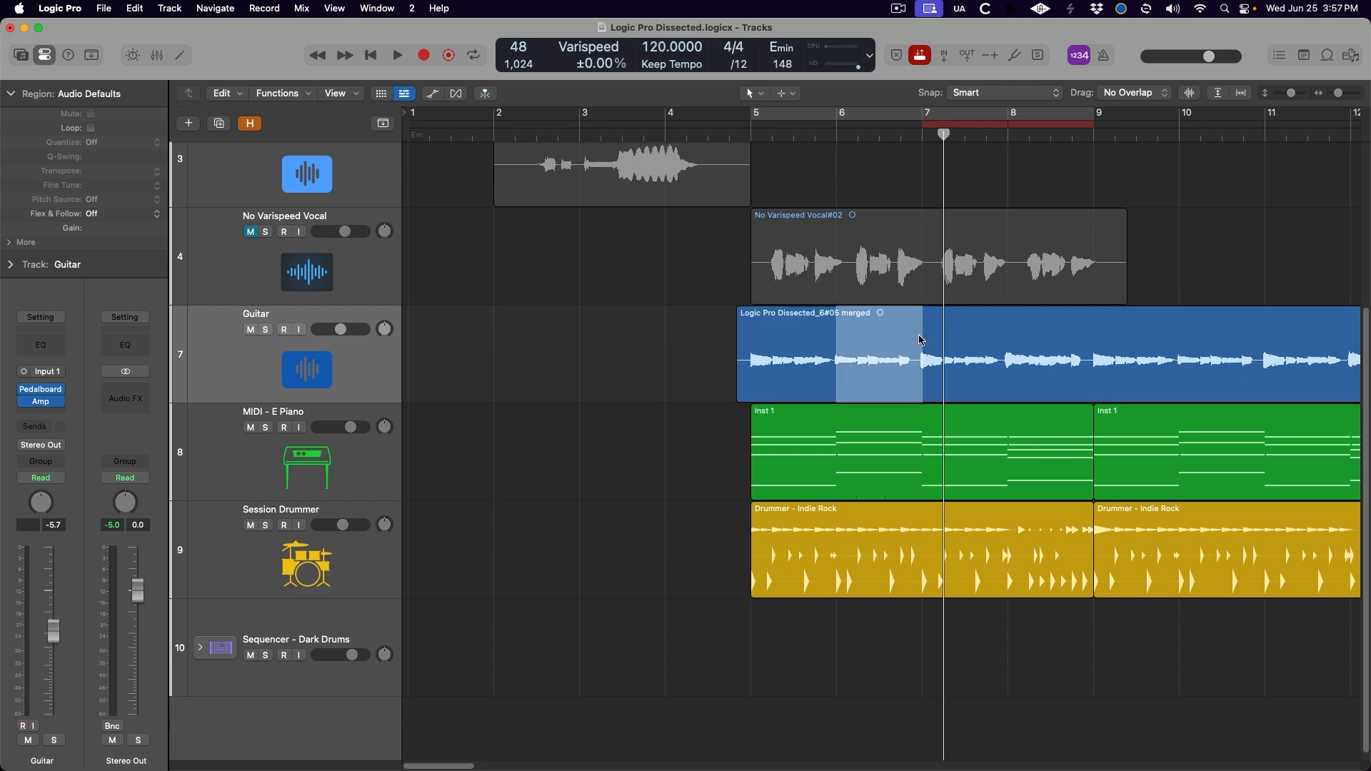
key(r)
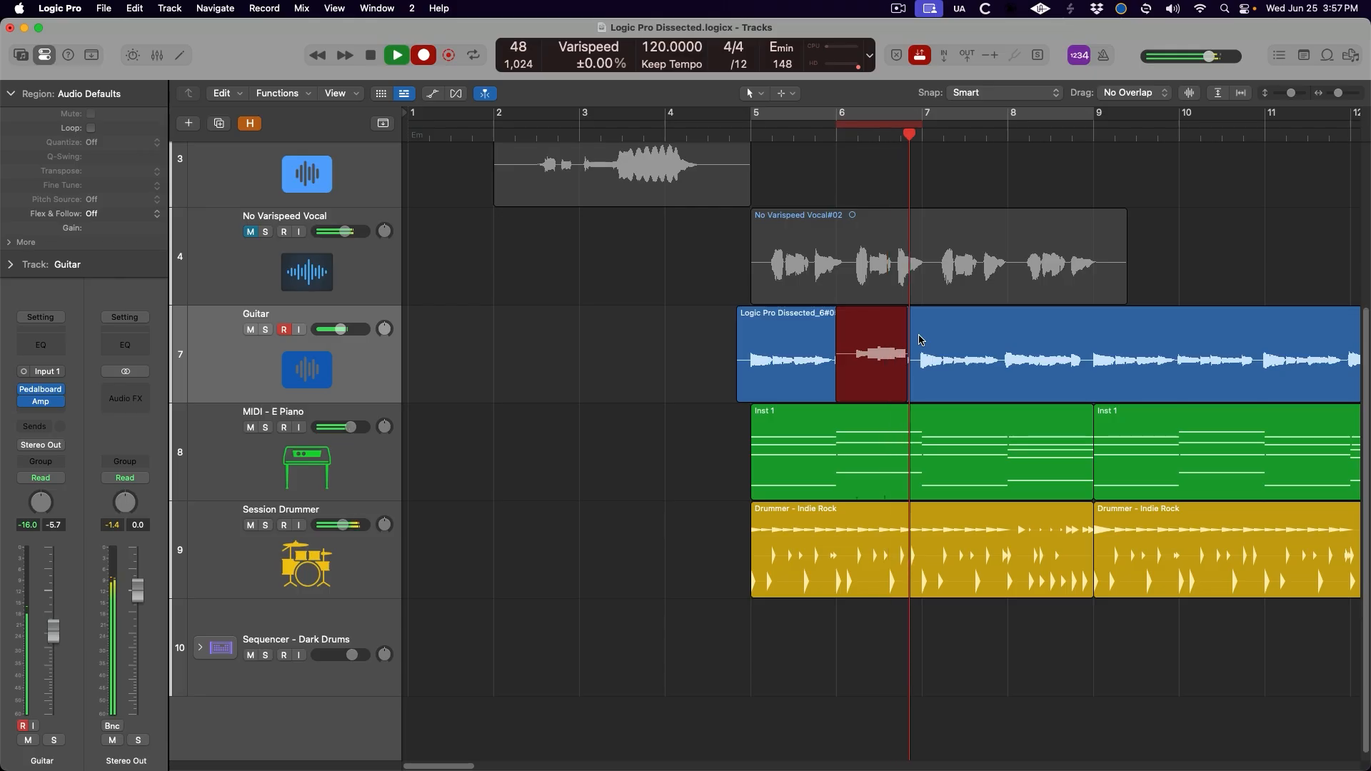
key(space)
- Enable Marquee Line Engages Autopunch Recording, place a marquee line at bar 7 in the Guitar region and start recording from it
right_click(922, 54)
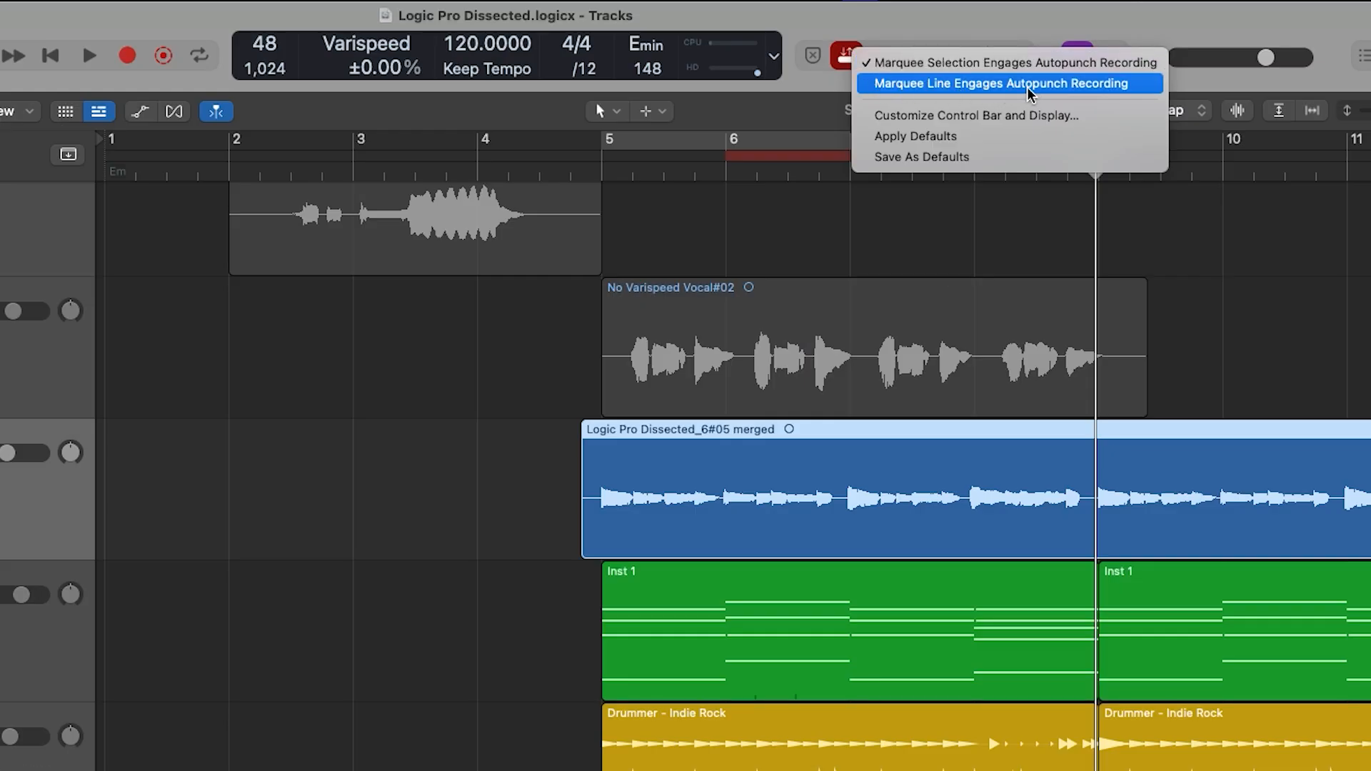
click(1136, 85)
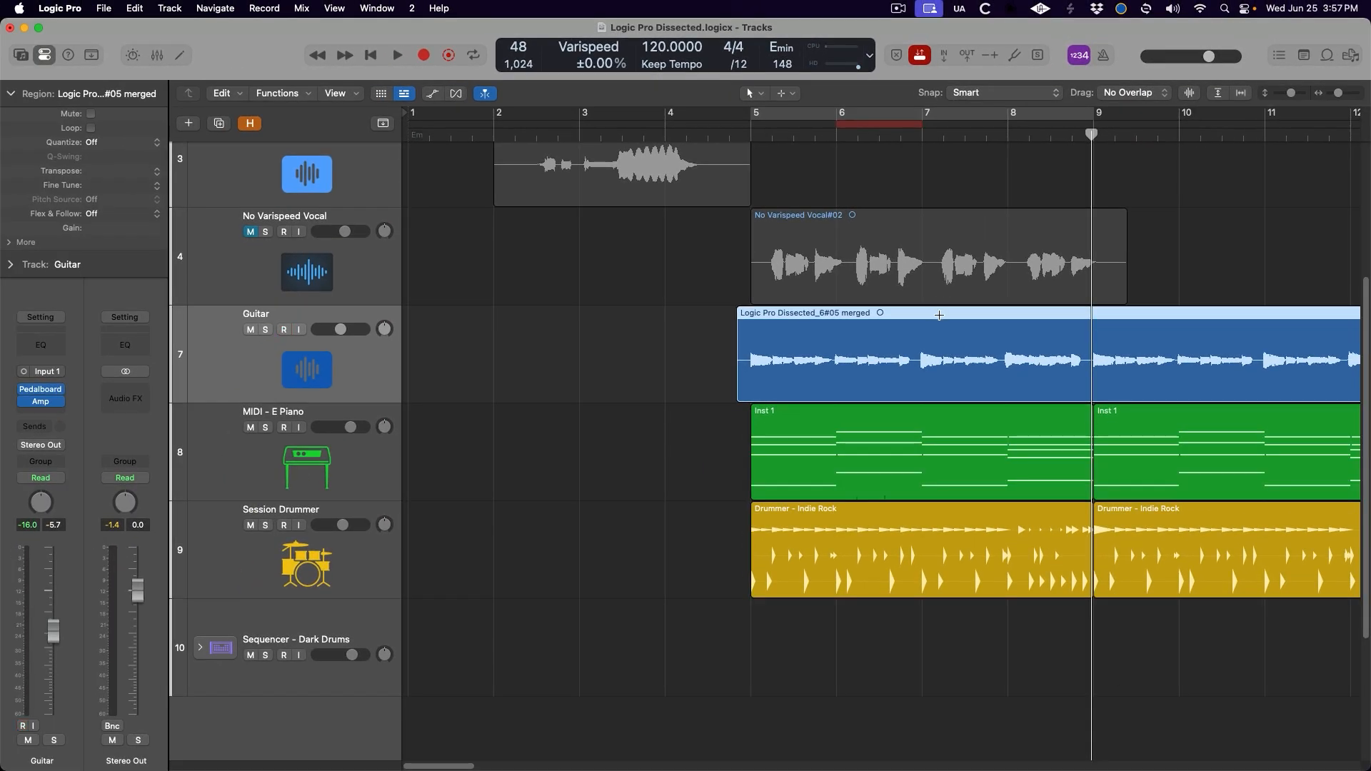
click(922, 330)
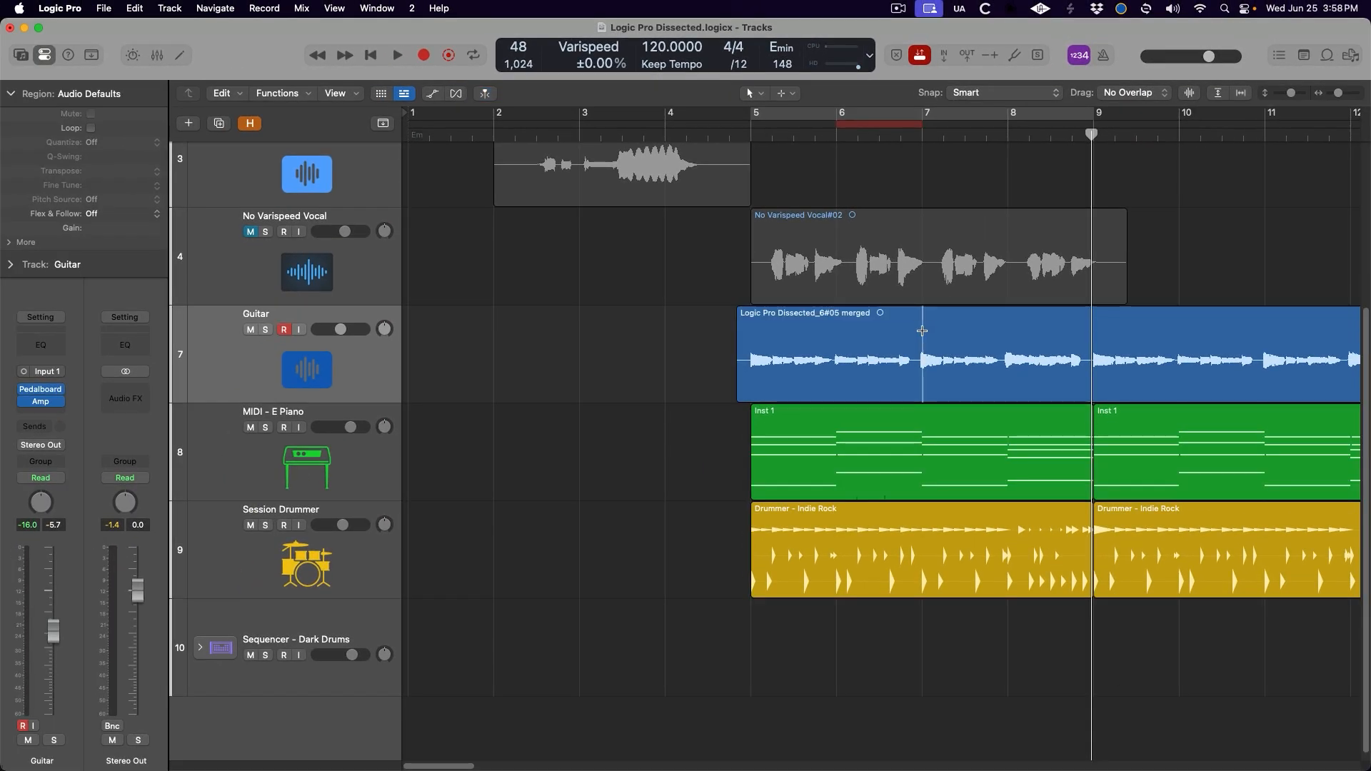
key(r)
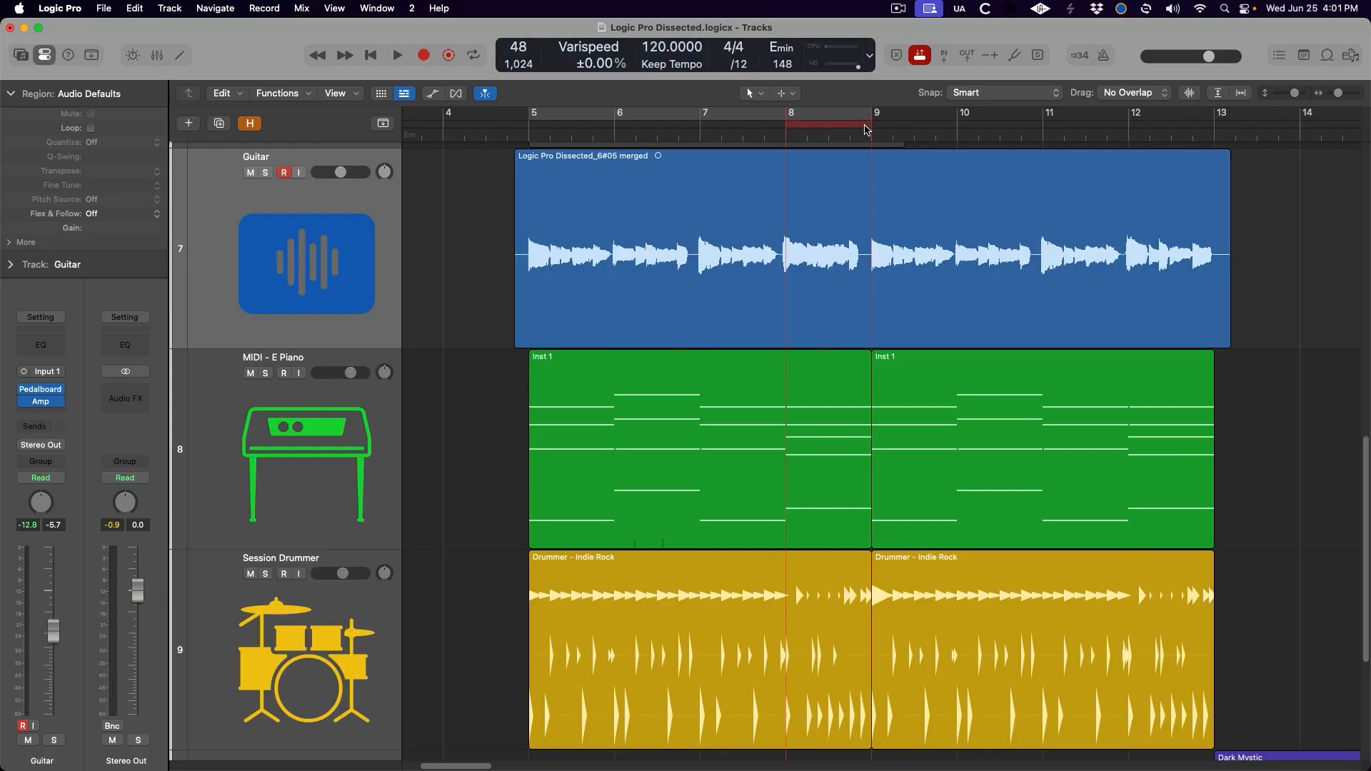
- Start from bar 5 and record a Guitar punch-in take within the autopunch range from bar 8 to bar 9
click(530, 133)
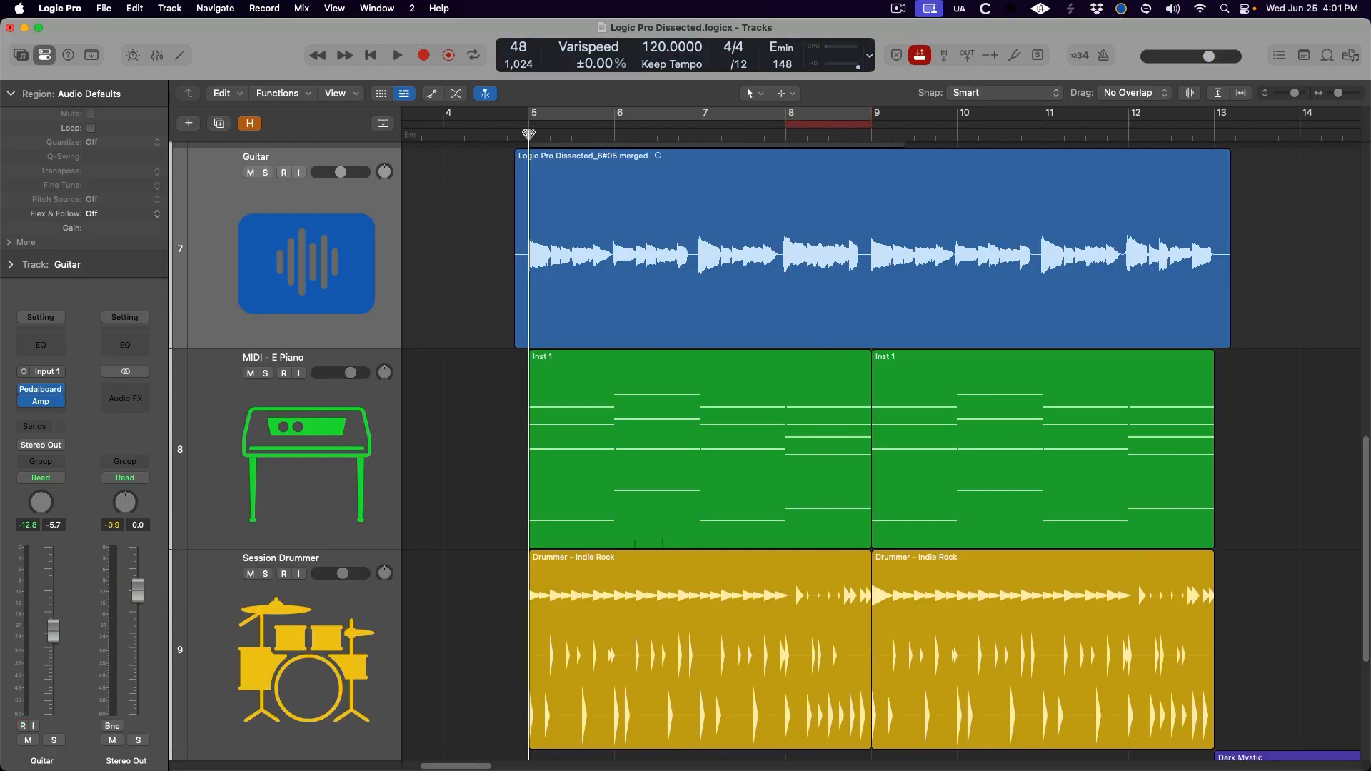
key(space)
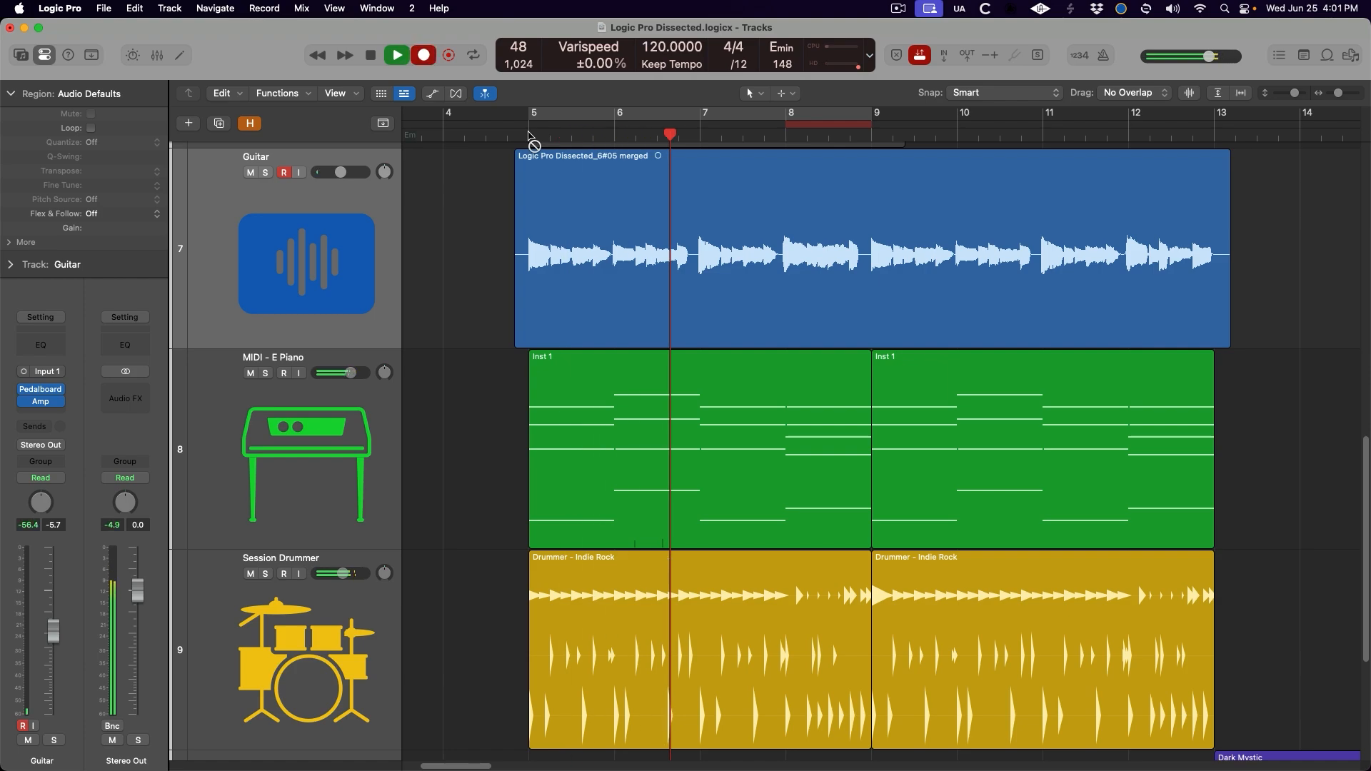
key(r)
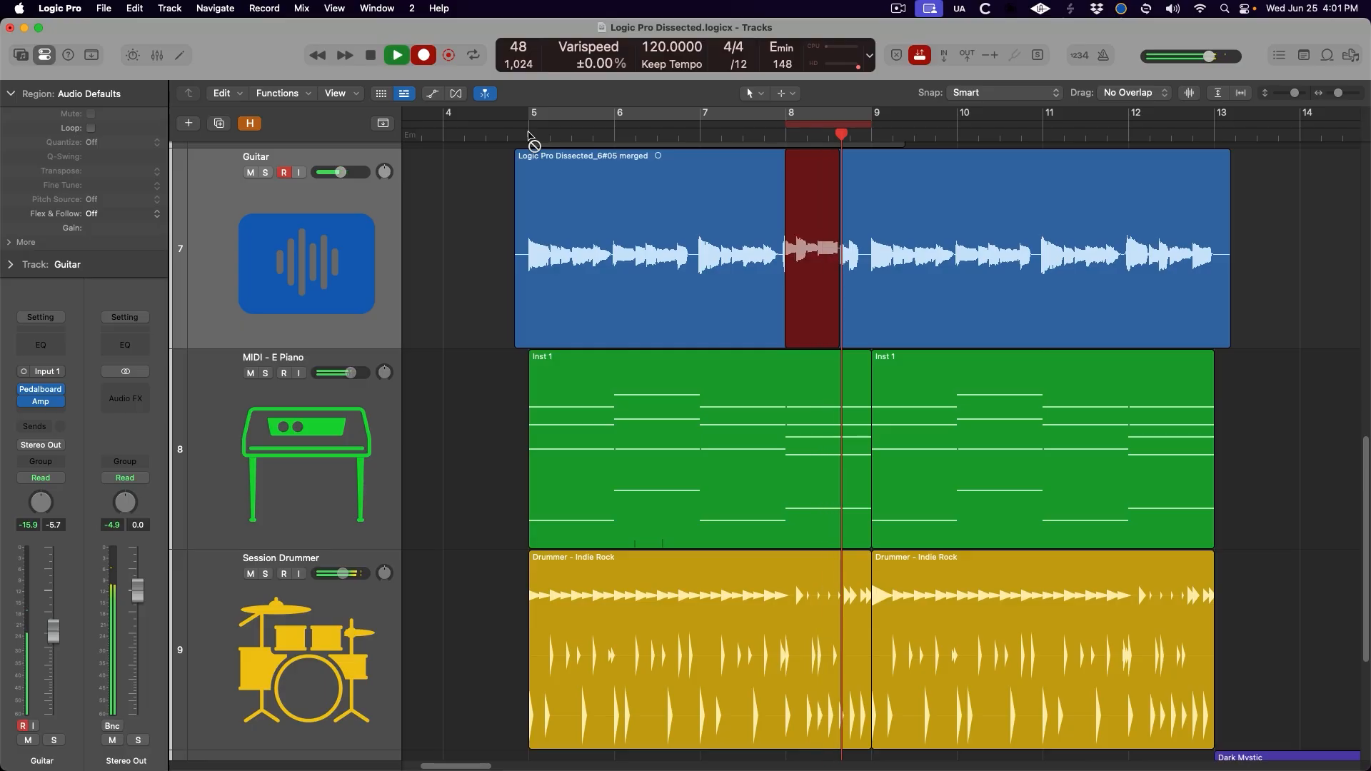
key(space)
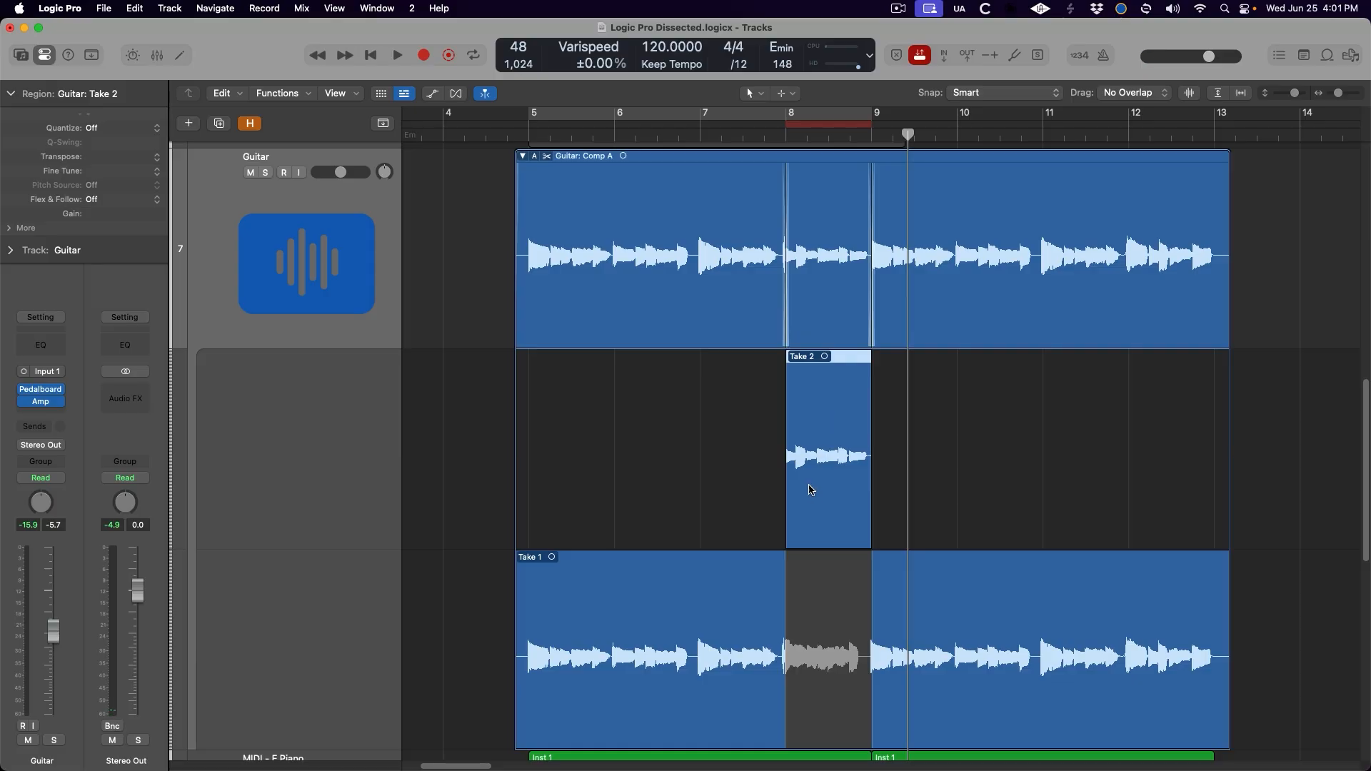
- Try to extend the start of Guitar Take 2 earlier than bar 8
drag(738, 390, 855, 433)
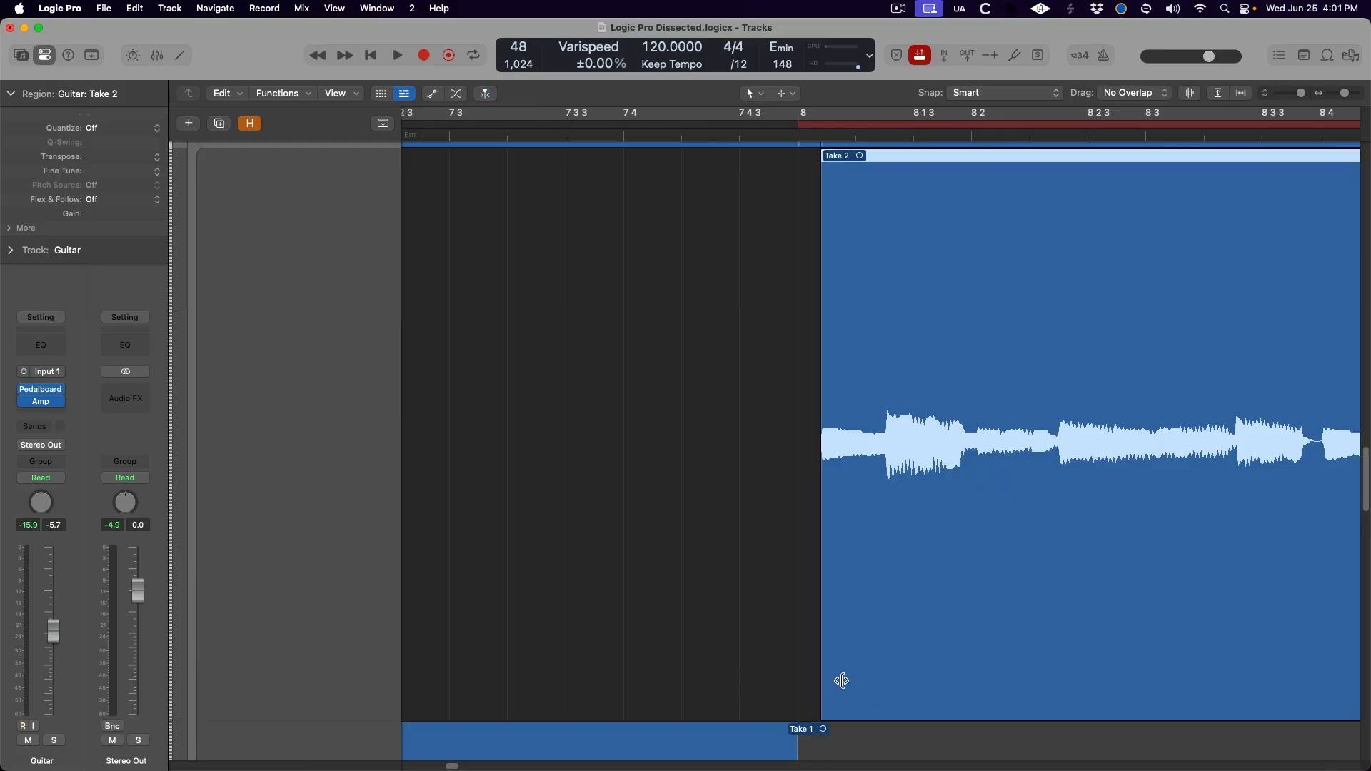
drag(751, 672, 723, 645)
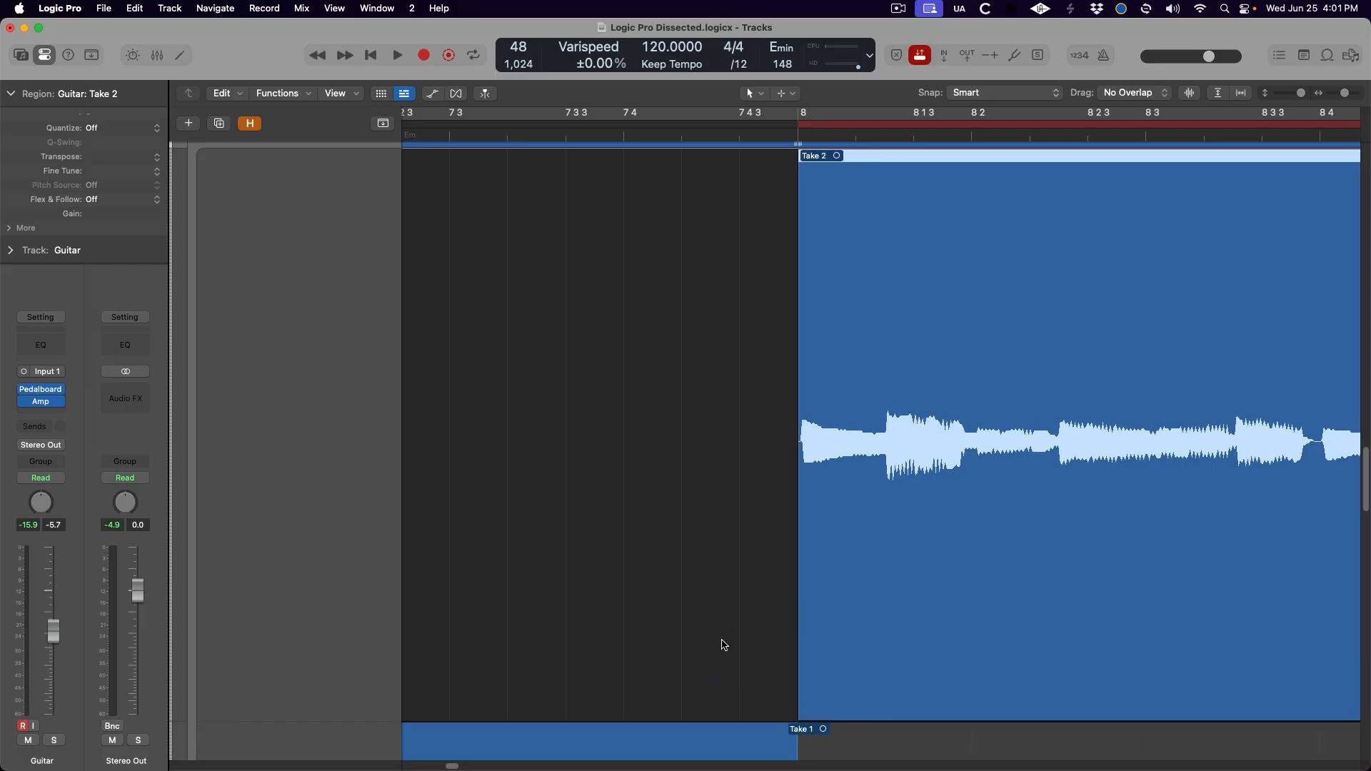
ctrl+alt+click(725, 547)
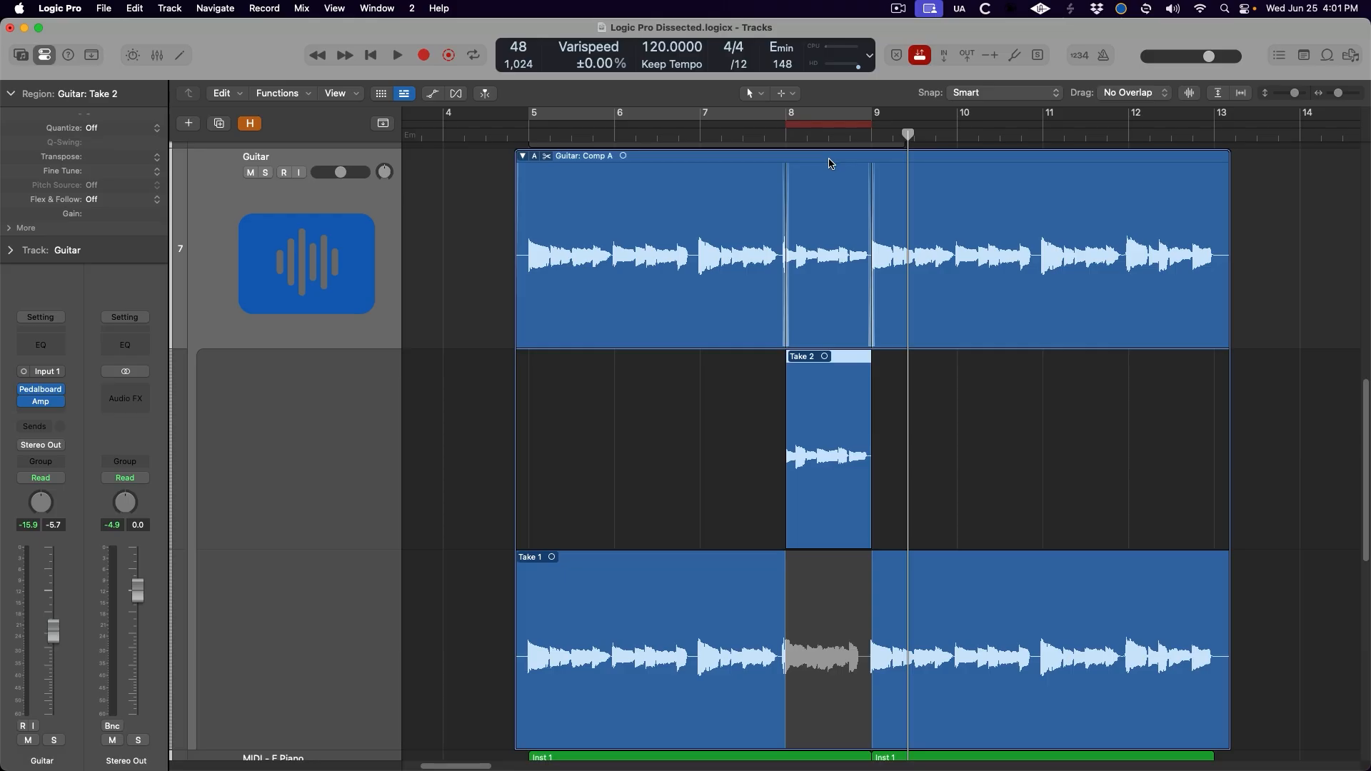
- With Count In enabled, record a Guitar punch-in from bar 8 to bar 9 and extend the new take's start back to bar 7
click(787, 134)
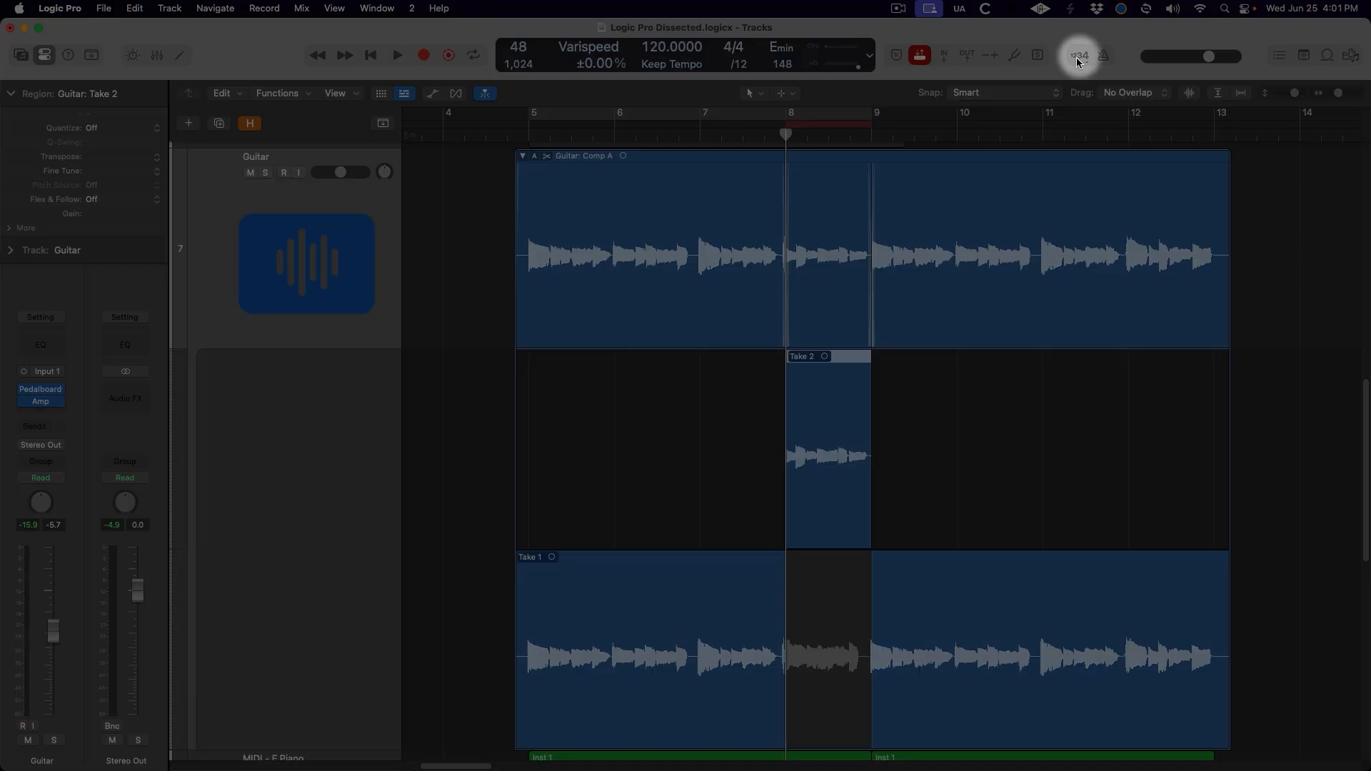
key(space)
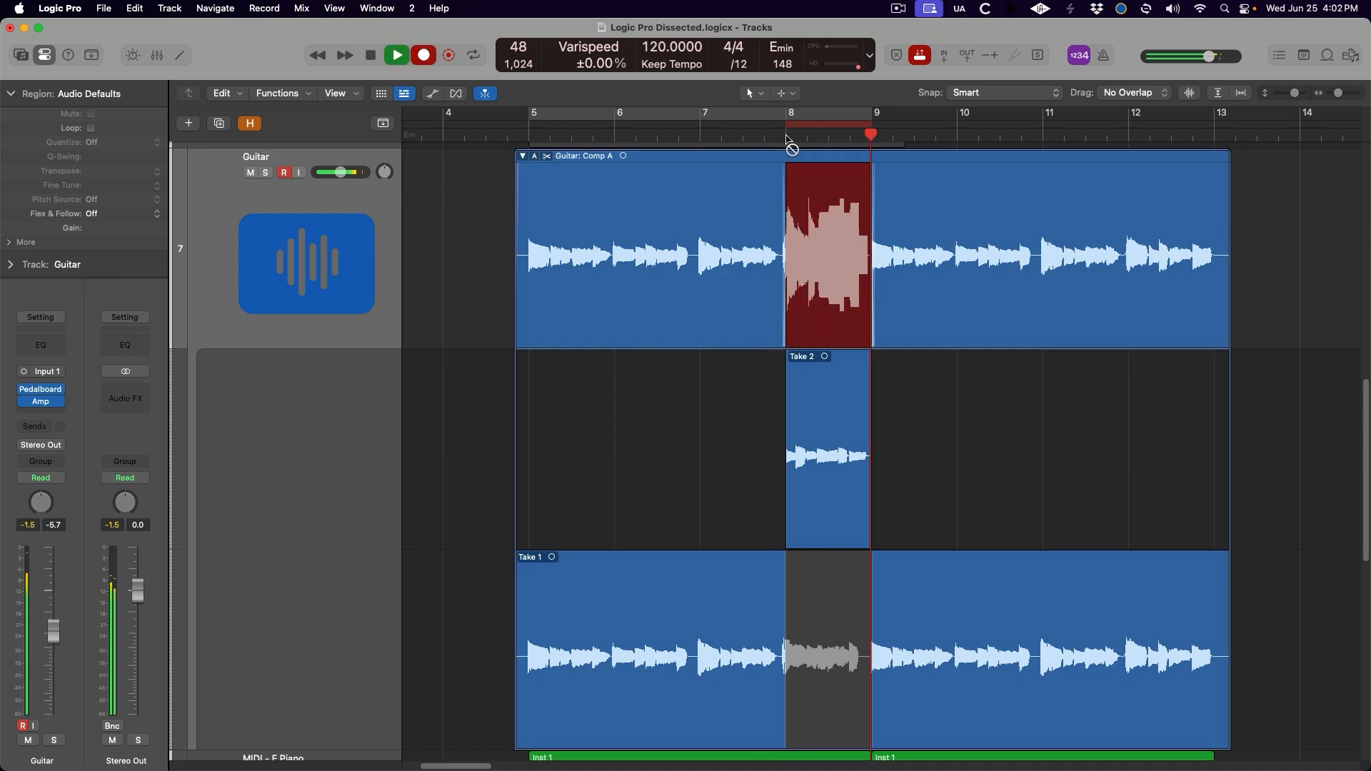
key(space)
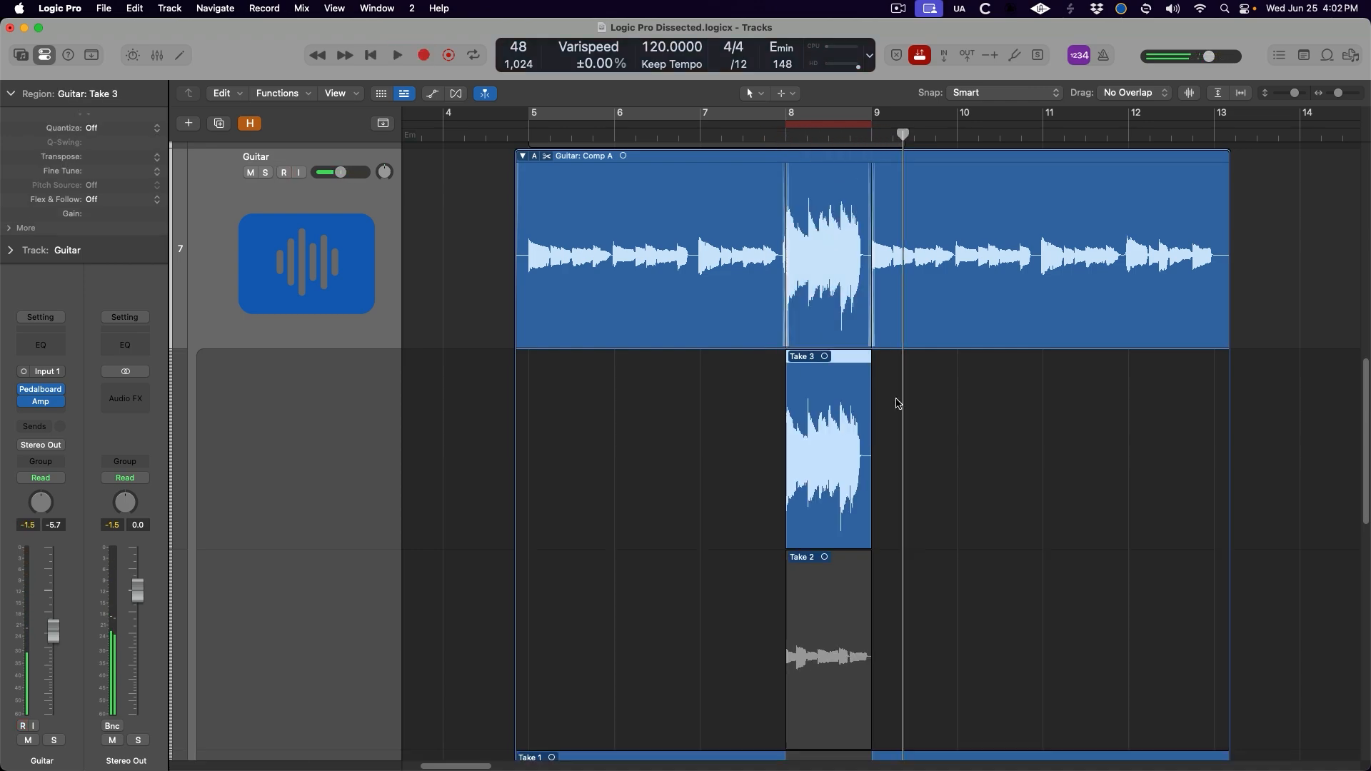
drag(785, 528, 697, 522)
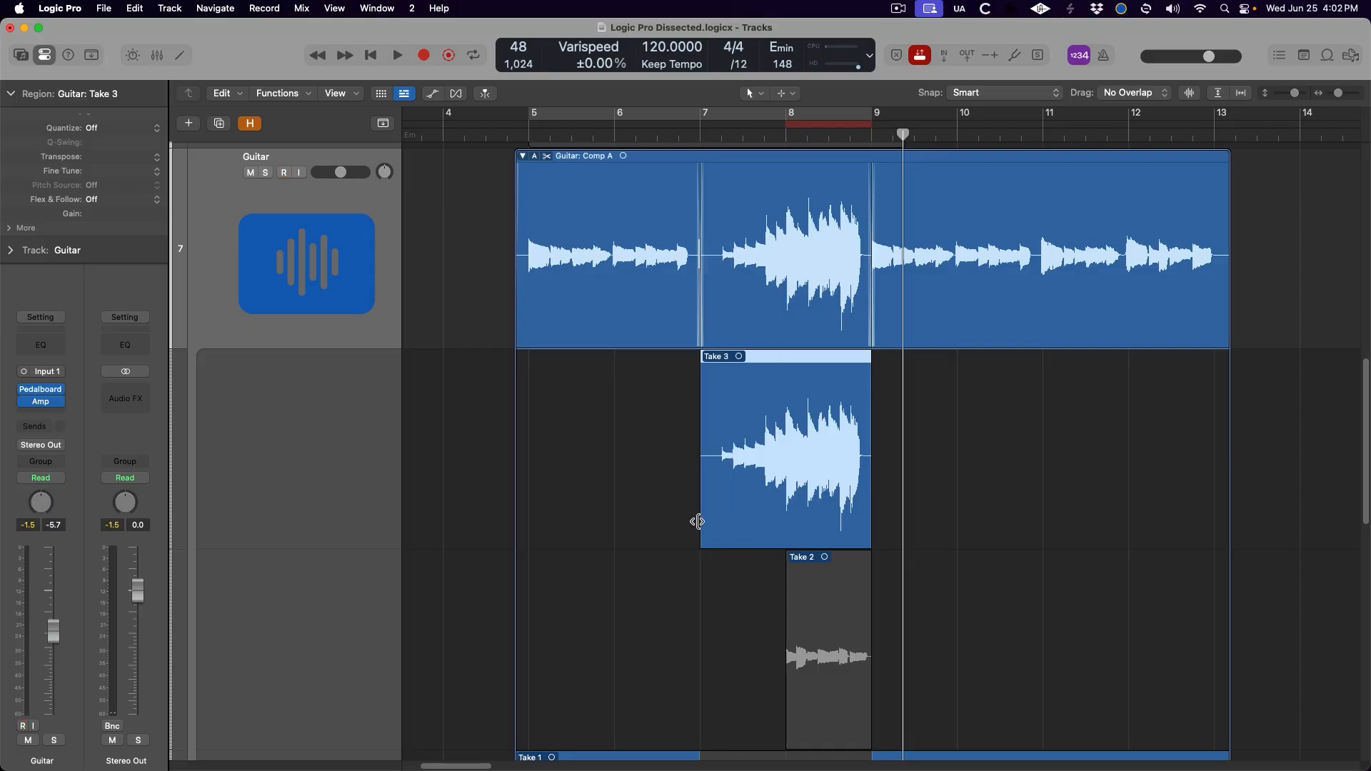
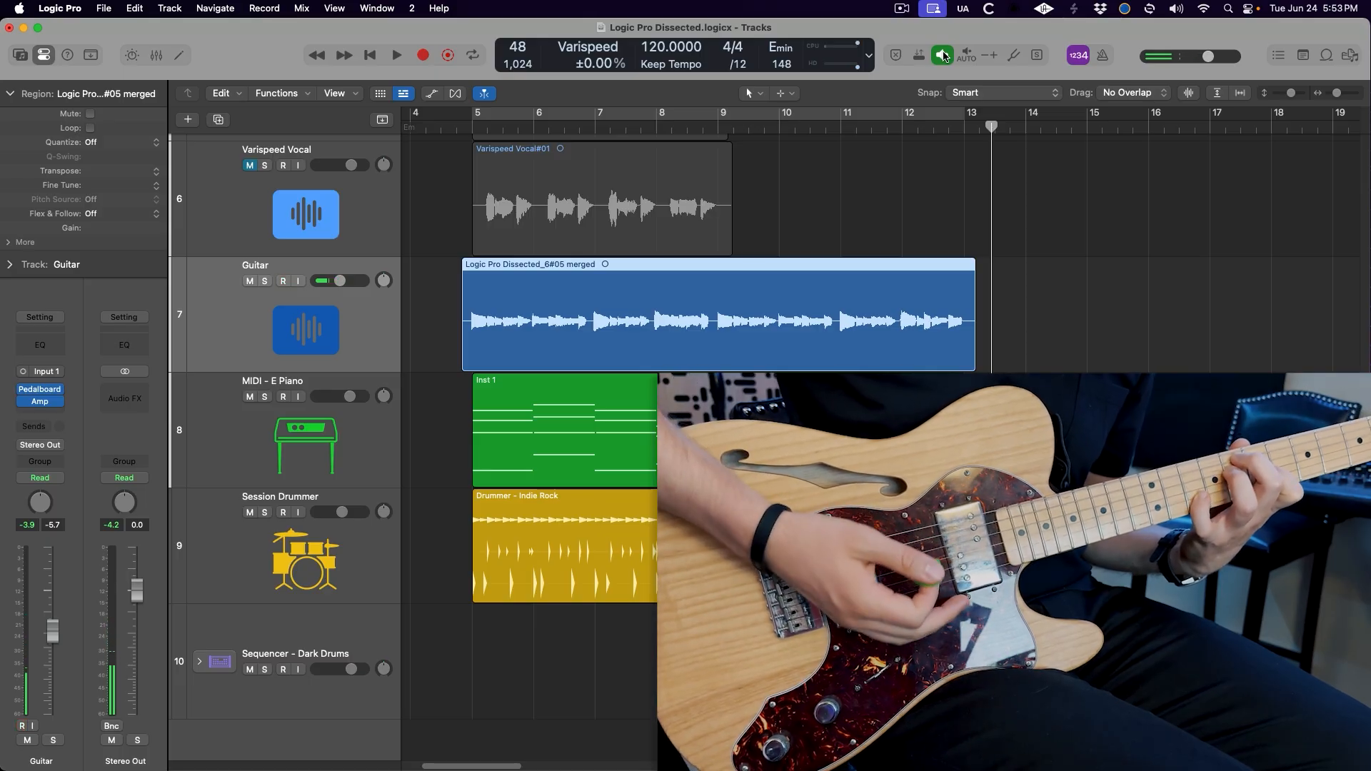
- Turn on Software Monitoring, add Auto Input Monitoring to the control bar, and enable that mode
click(943, 56)
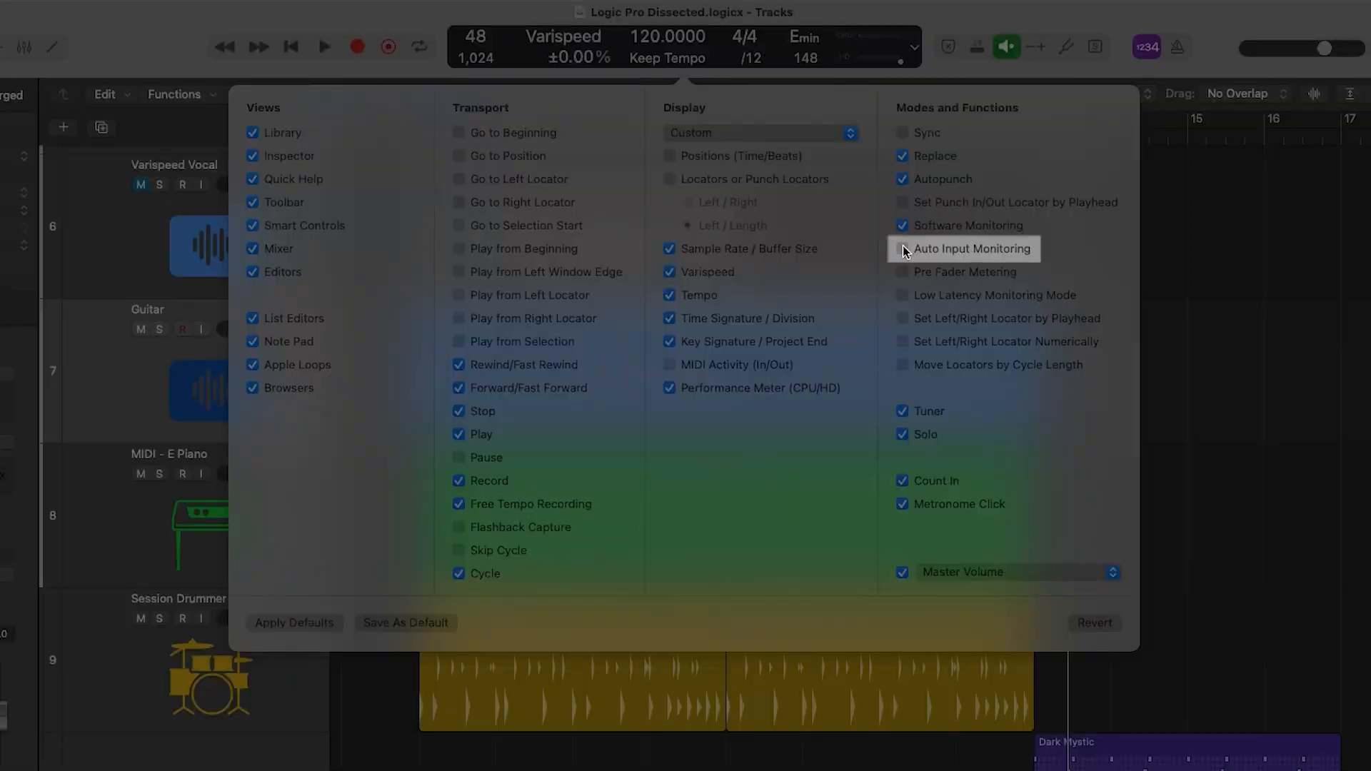
click(903, 249)
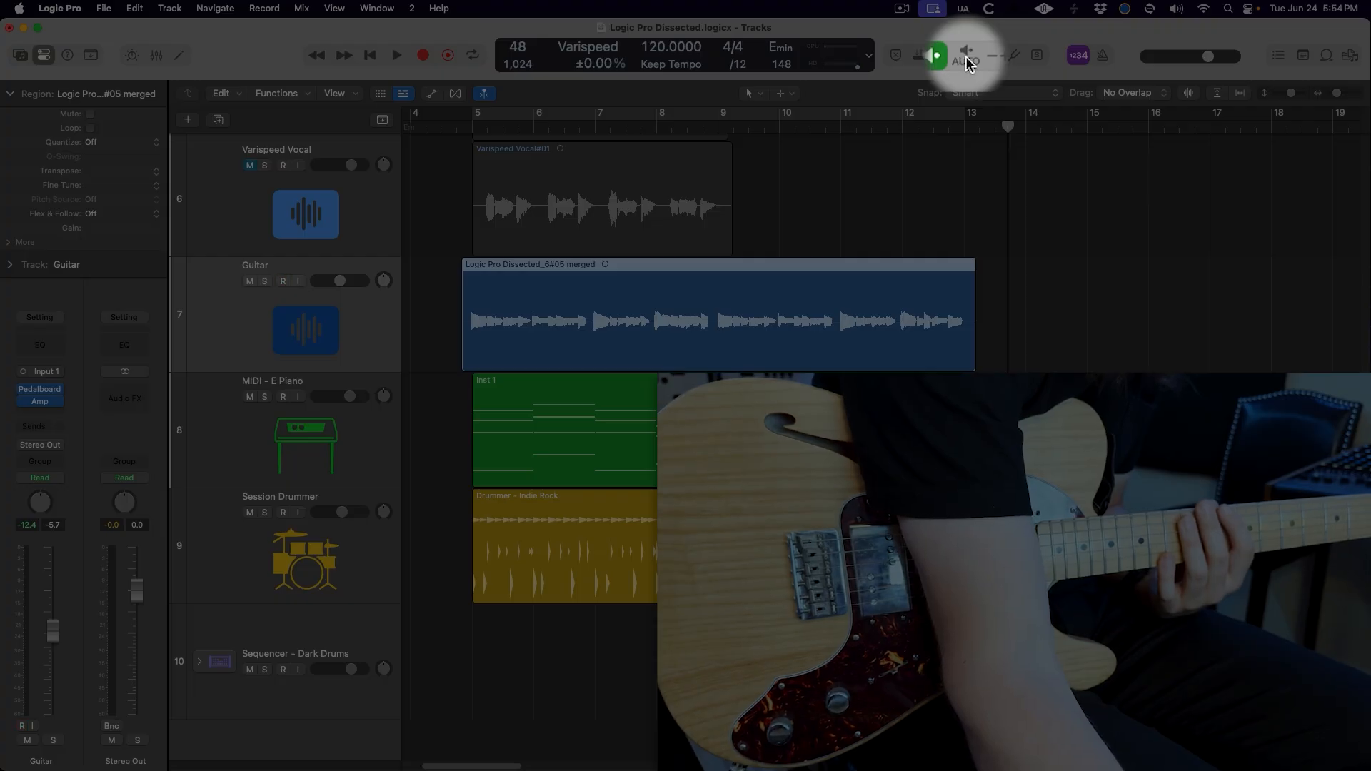
click(966, 57)
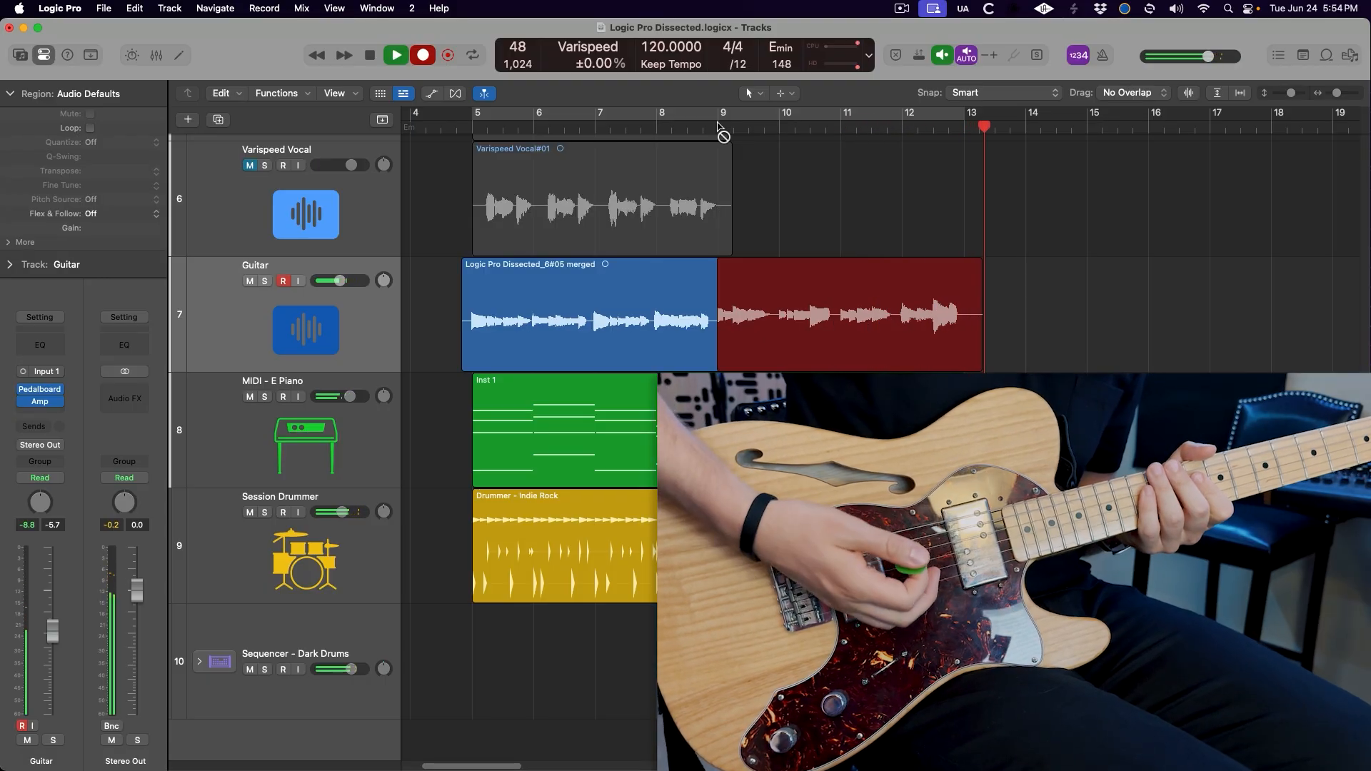
- Record Guitar from bar 9 with Auto Input Monitoring on, undo the take, and record from bar 9 again with it off
key(space)
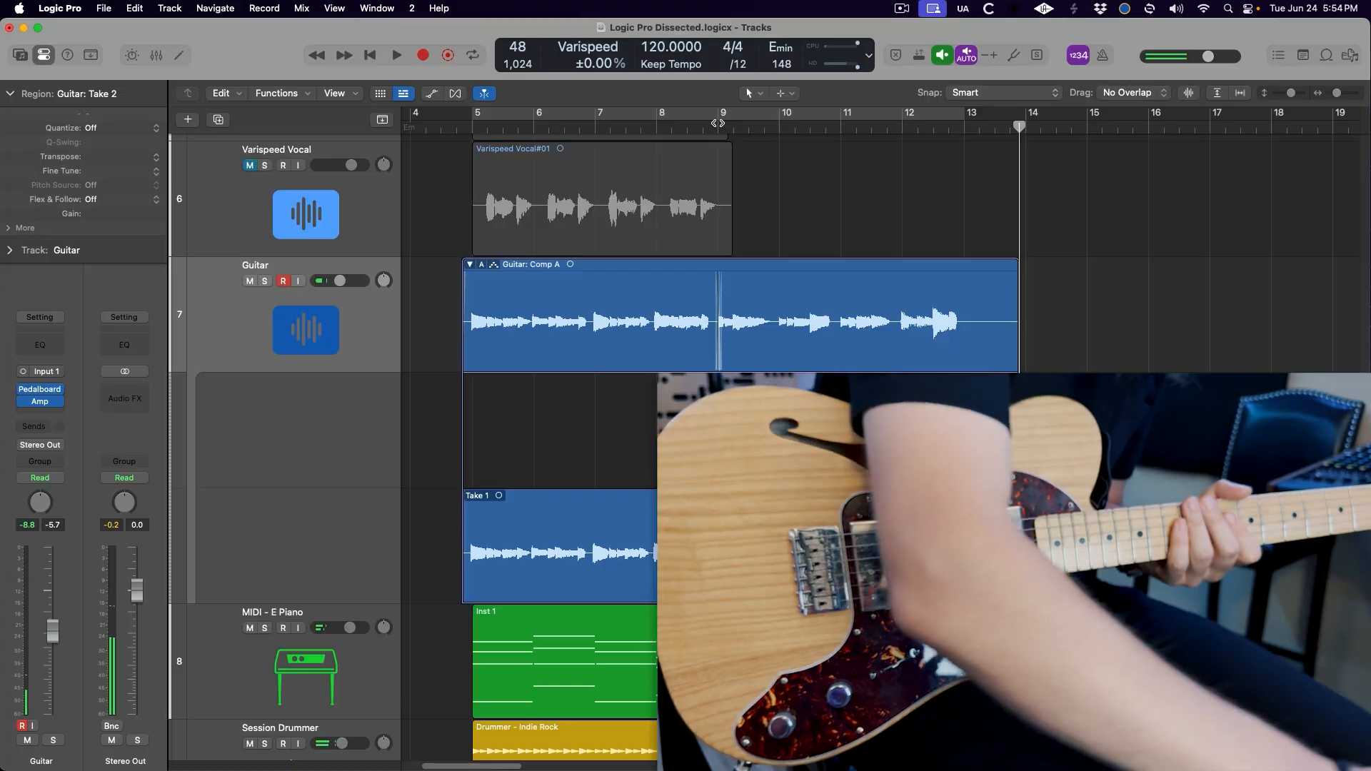
key(super+z)
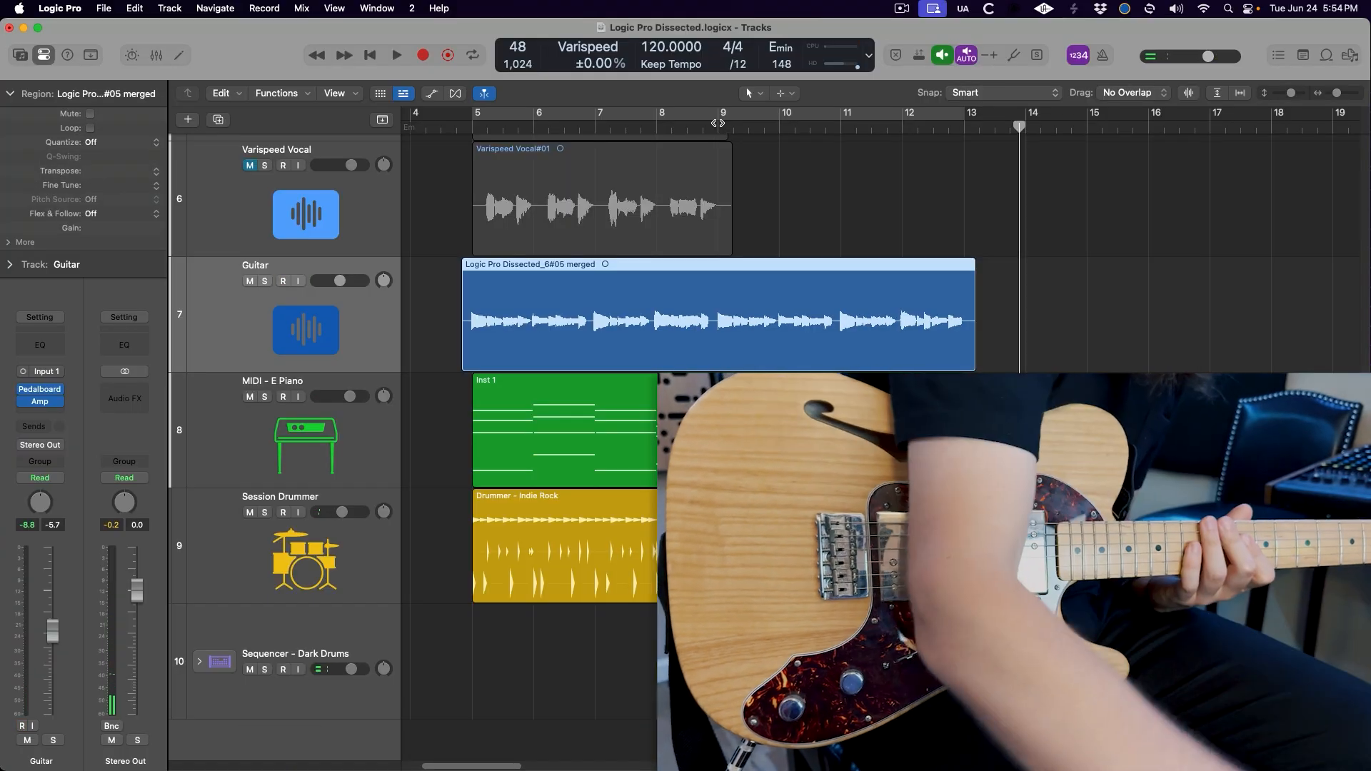
click(718, 124)
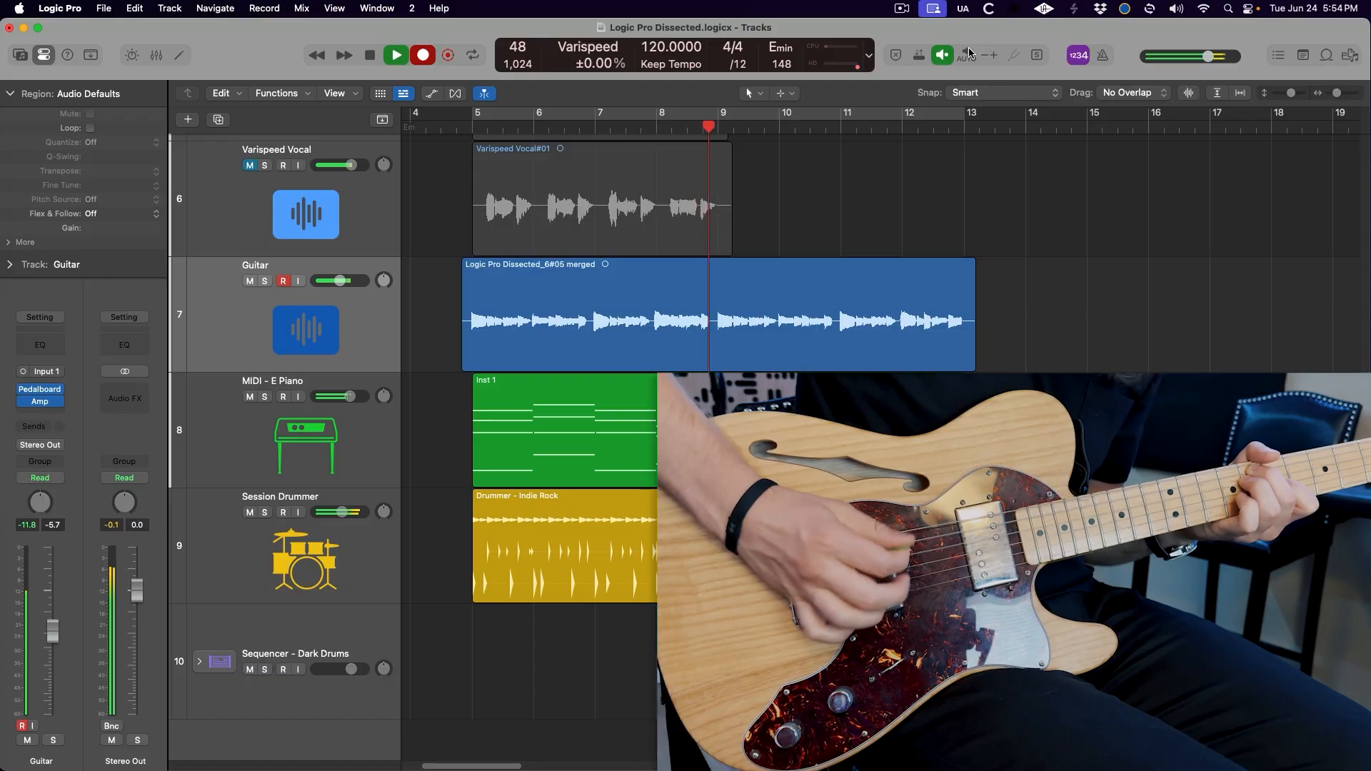
key(r)
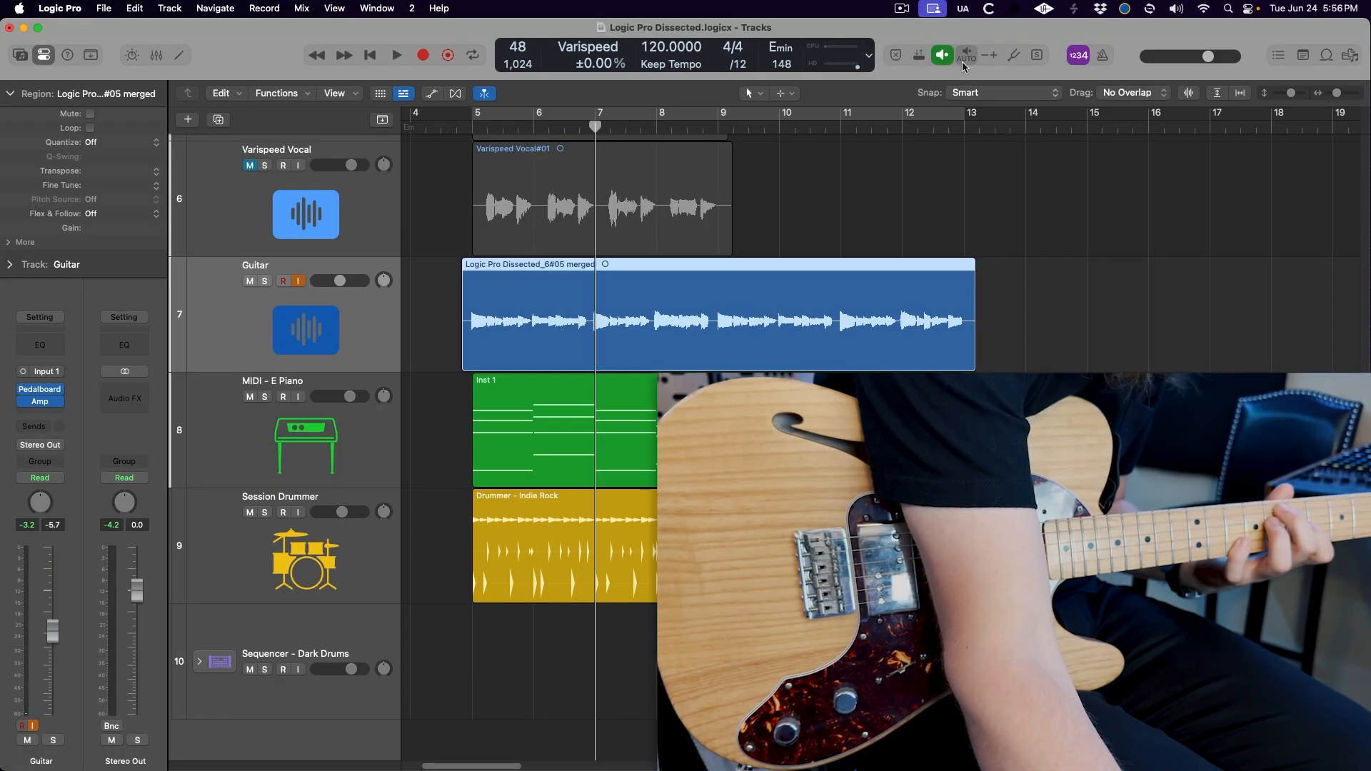
- Play the project from bar 7 with input monitoring enabled on the Guitar track and Auto Input Monitoring off
key(space)
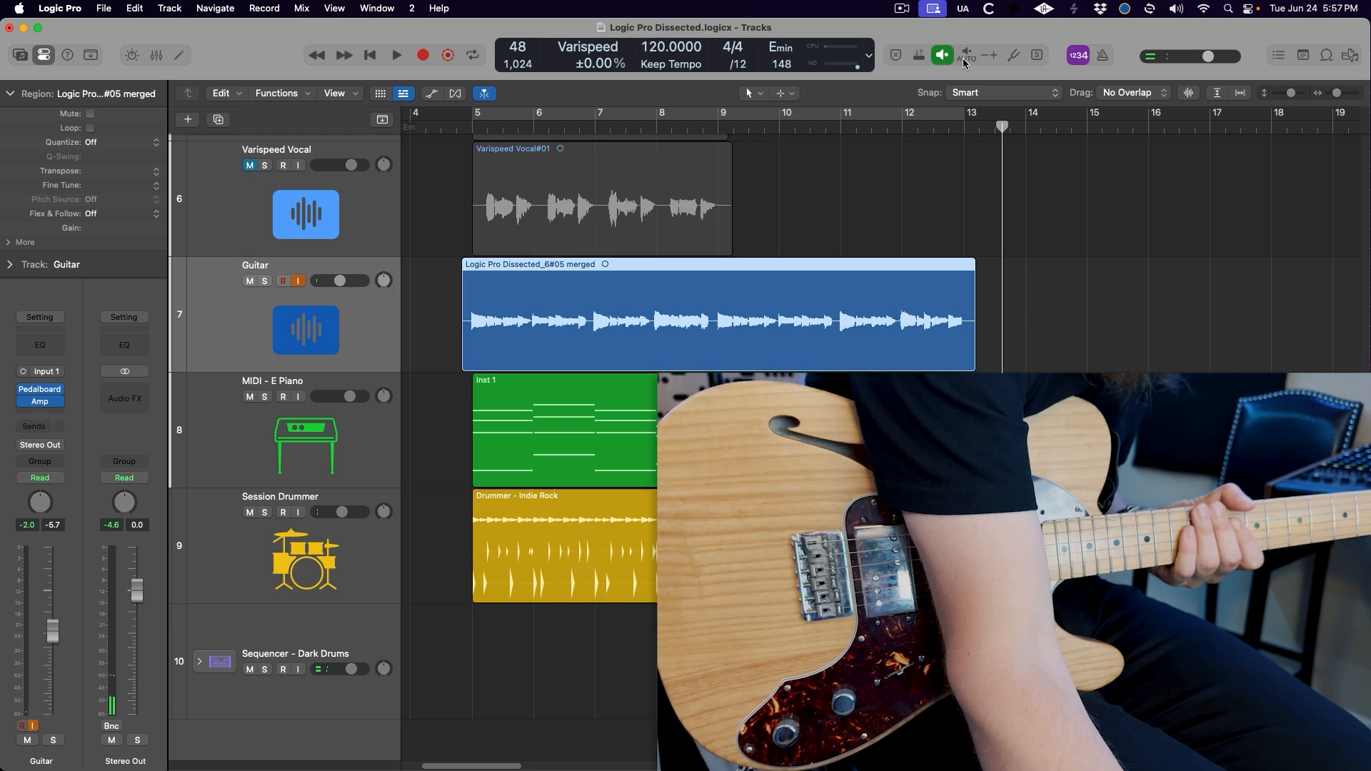
click(595, 128)
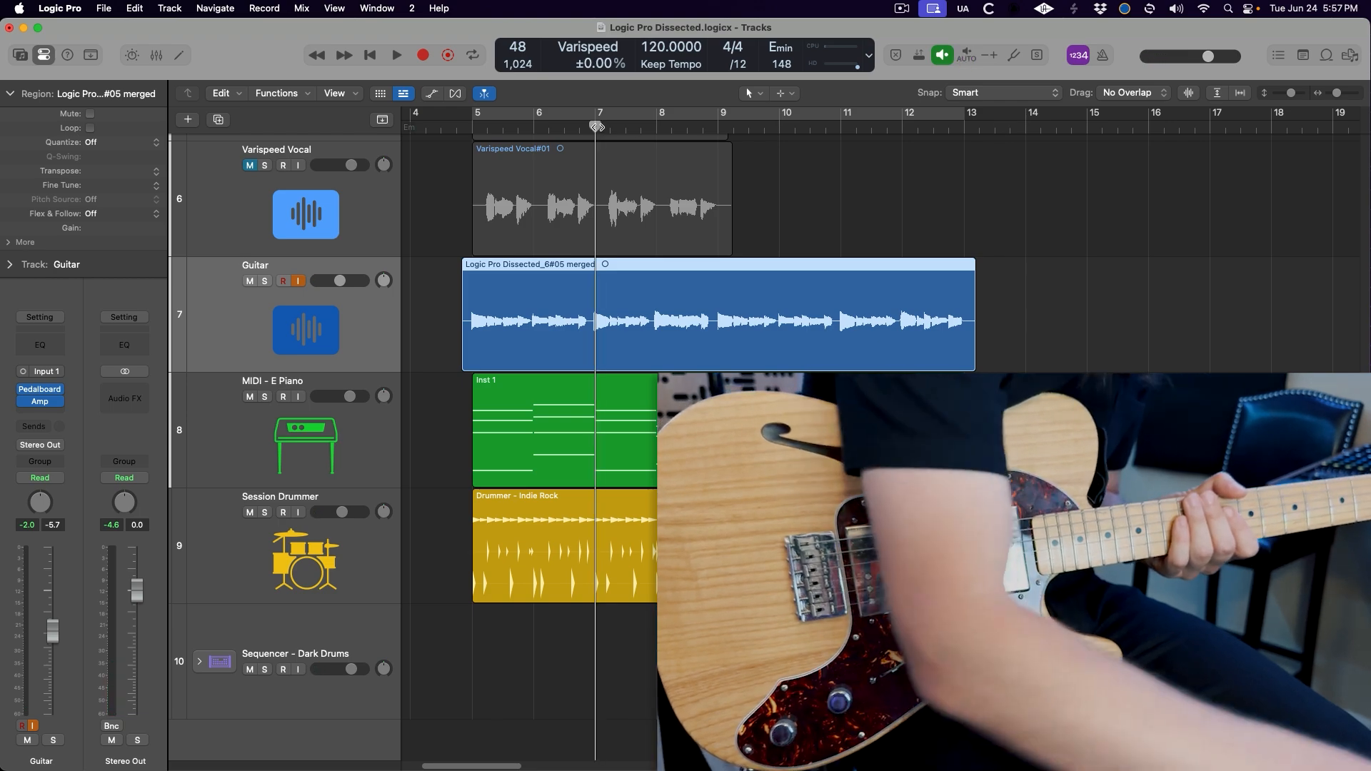
key(space)
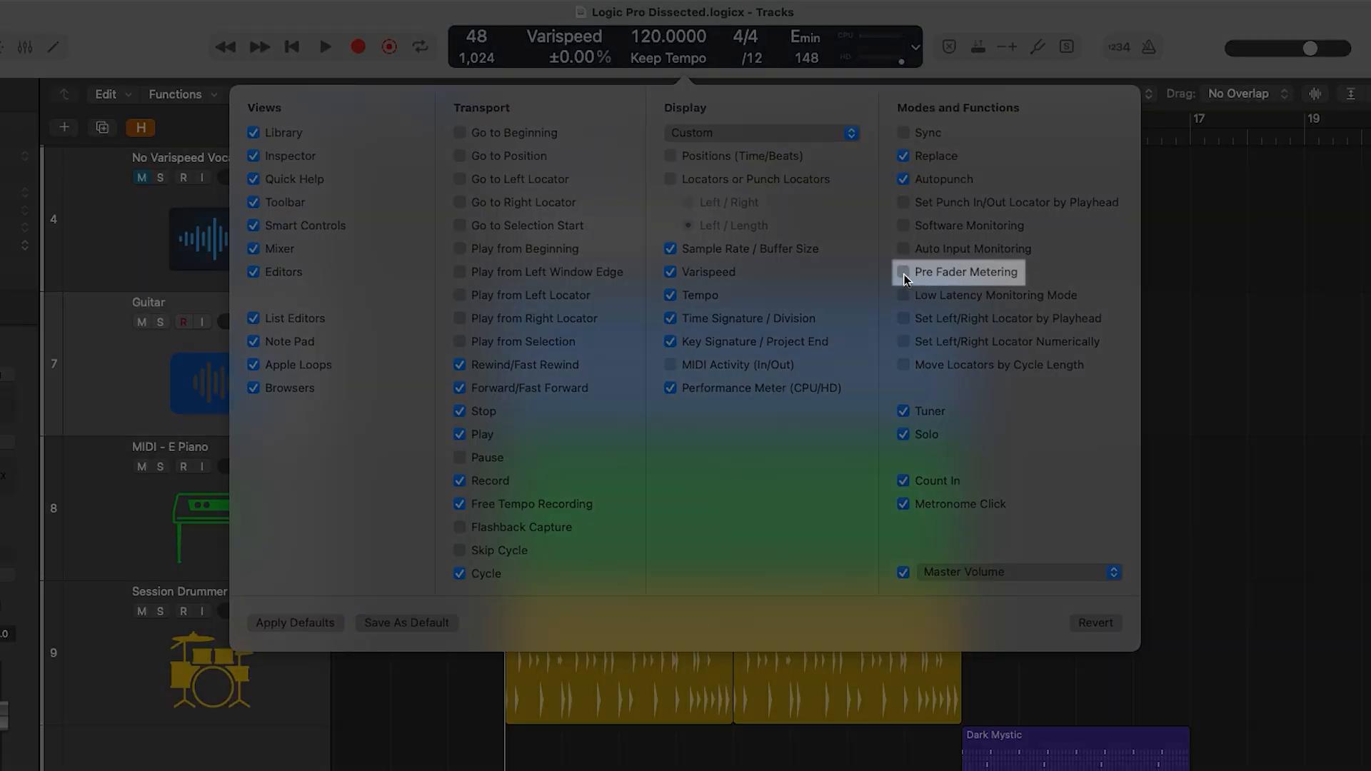
- Add Pre Fader Metering to the control bar and turn it on with the Mixer open
click(904, 272)
key(Escape)
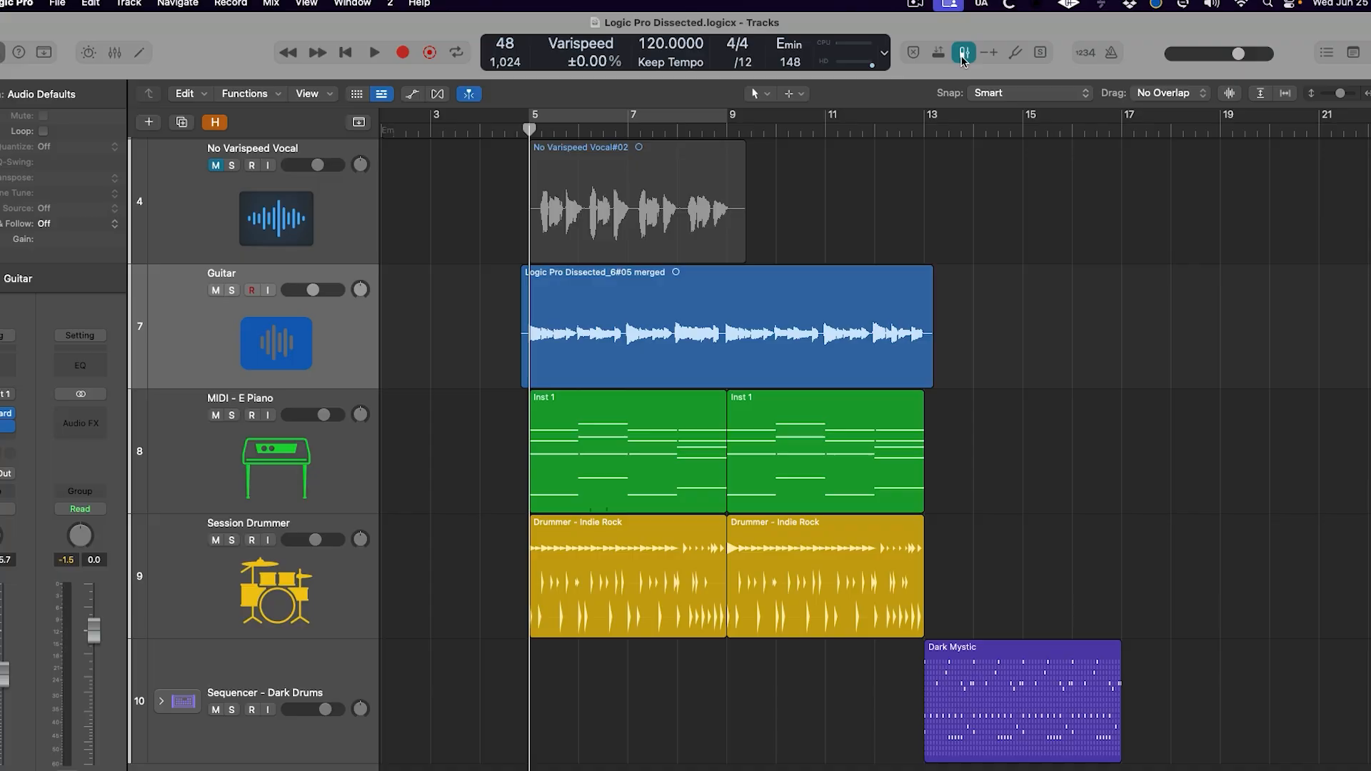
key(x)
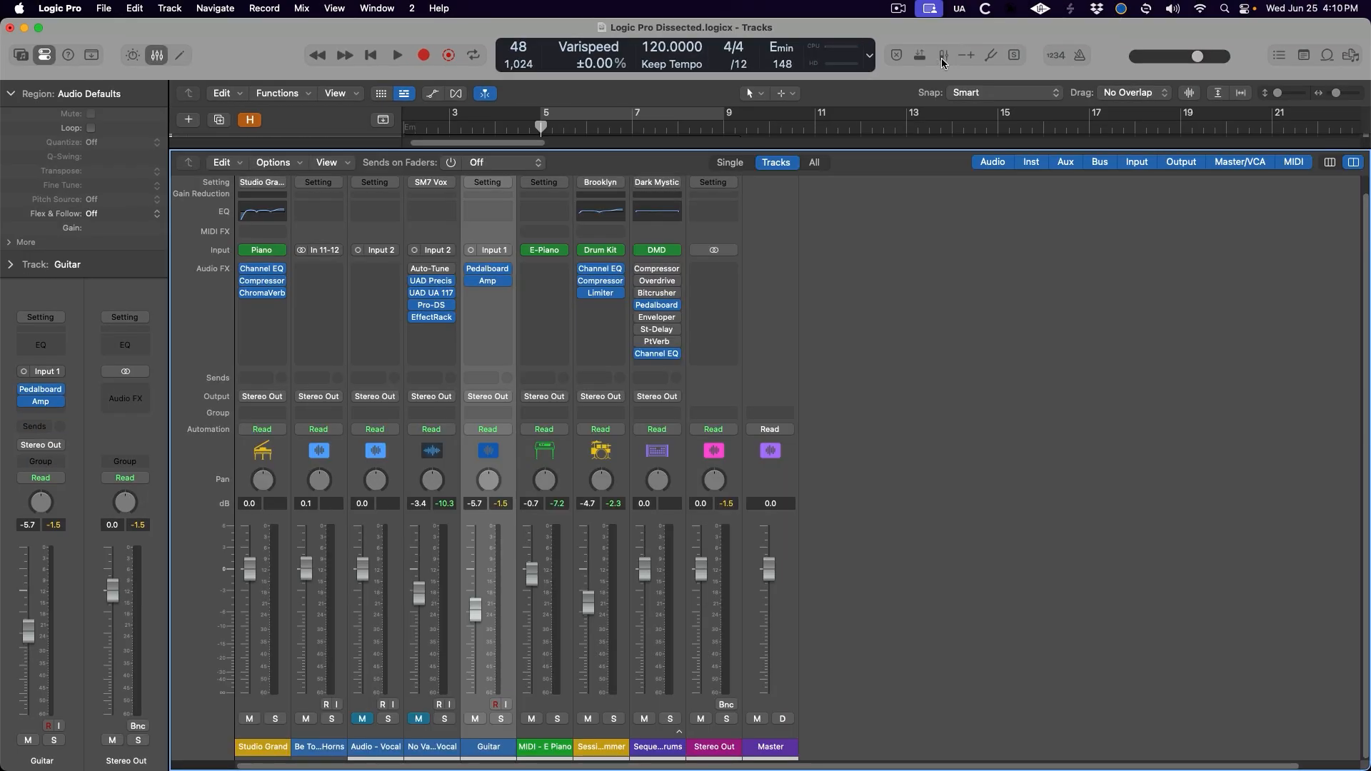
click(944, 57)
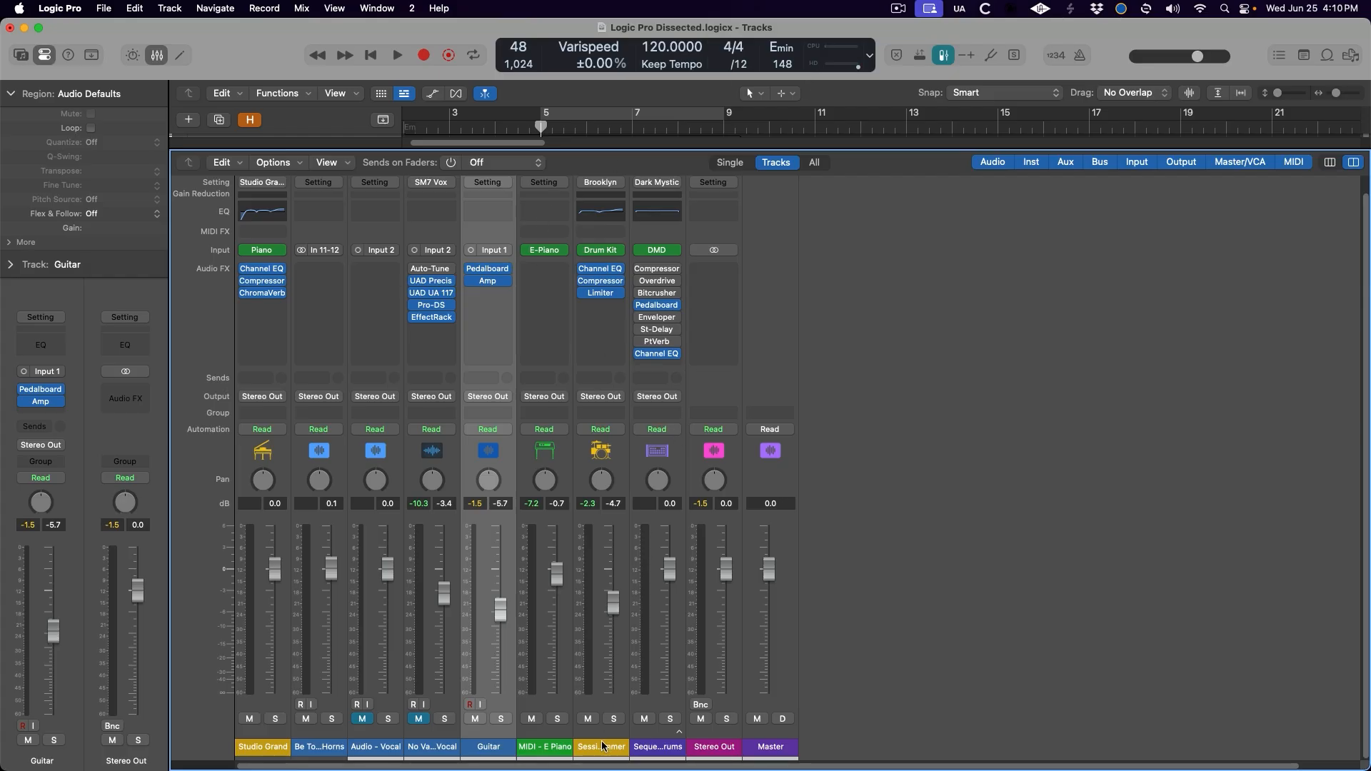
- During playback with Pre Fader Metering on, pull the Guitar fader fully down and raise it to -3.7 dB
key(space)
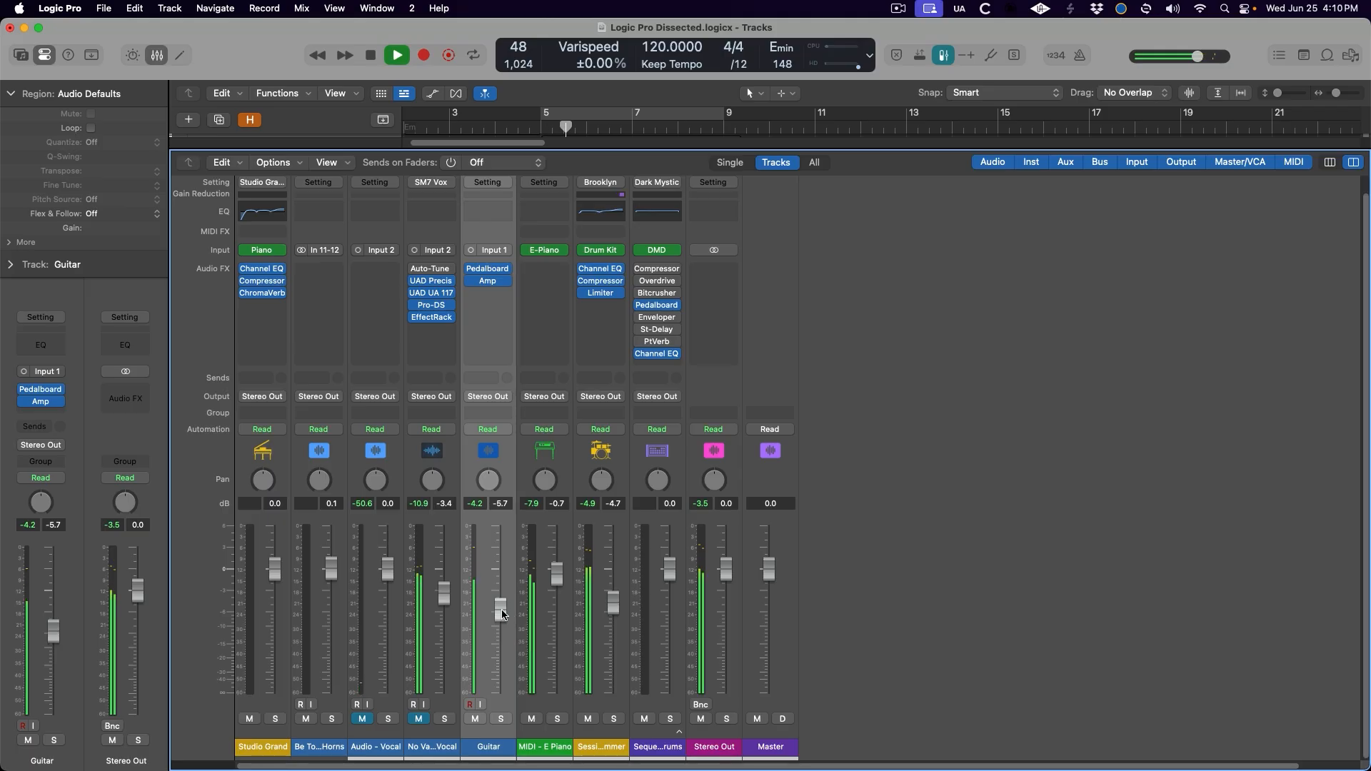
drag(501, 612, 502, 693)
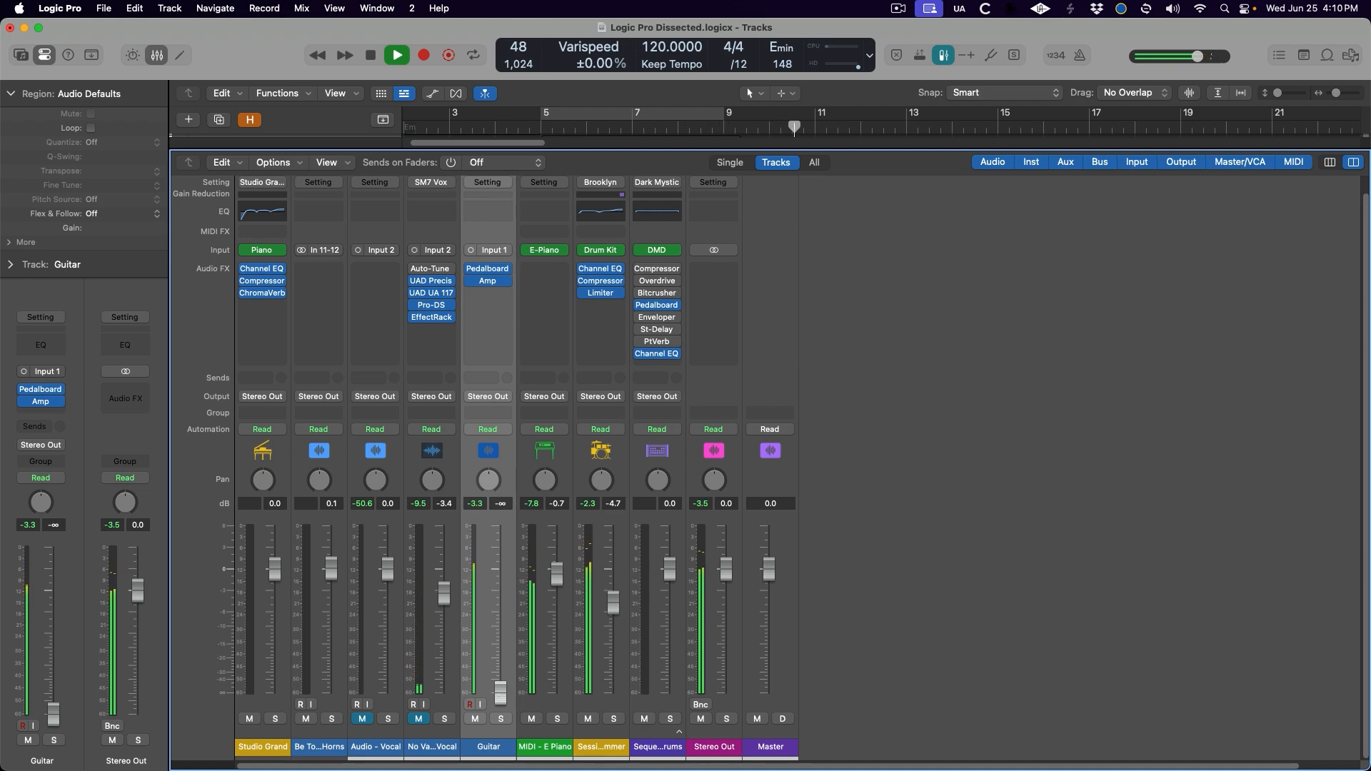
drag(502, 693, 501, 595)
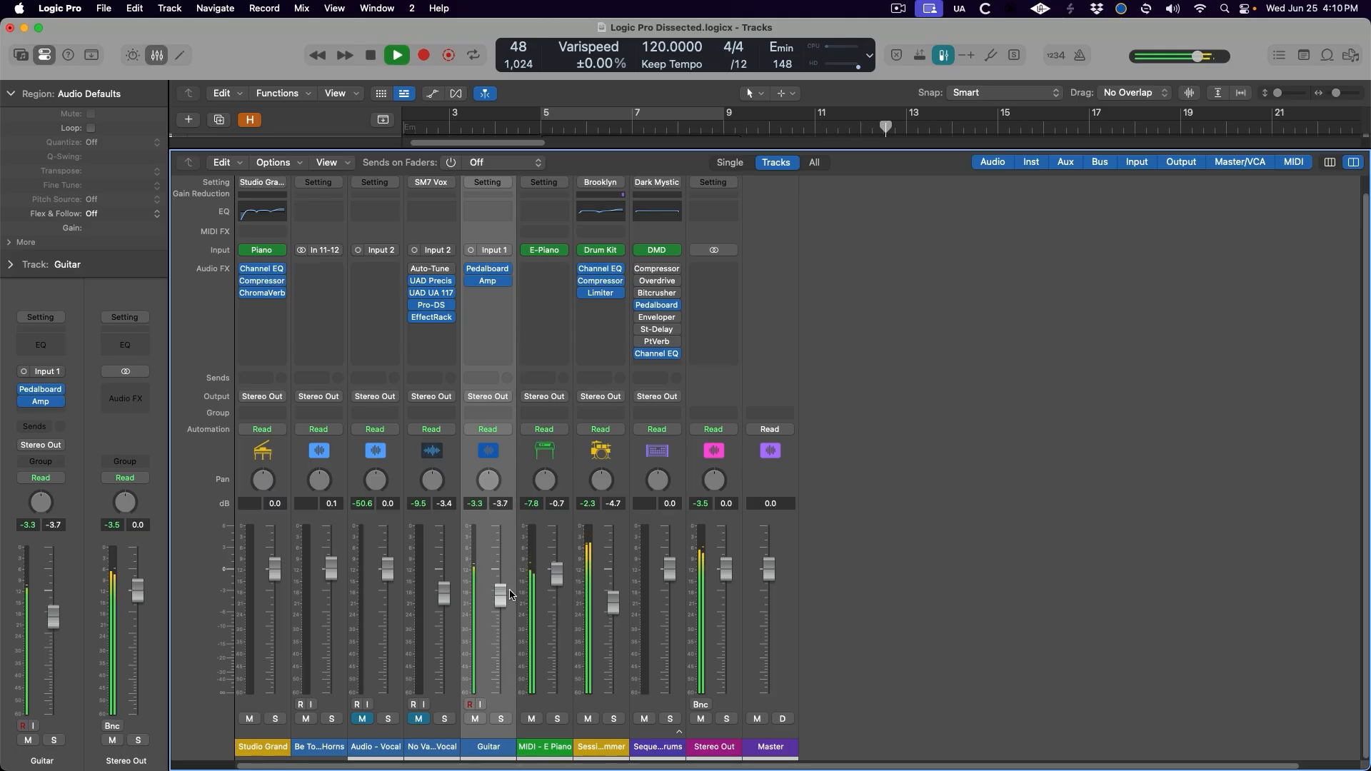
key(space)
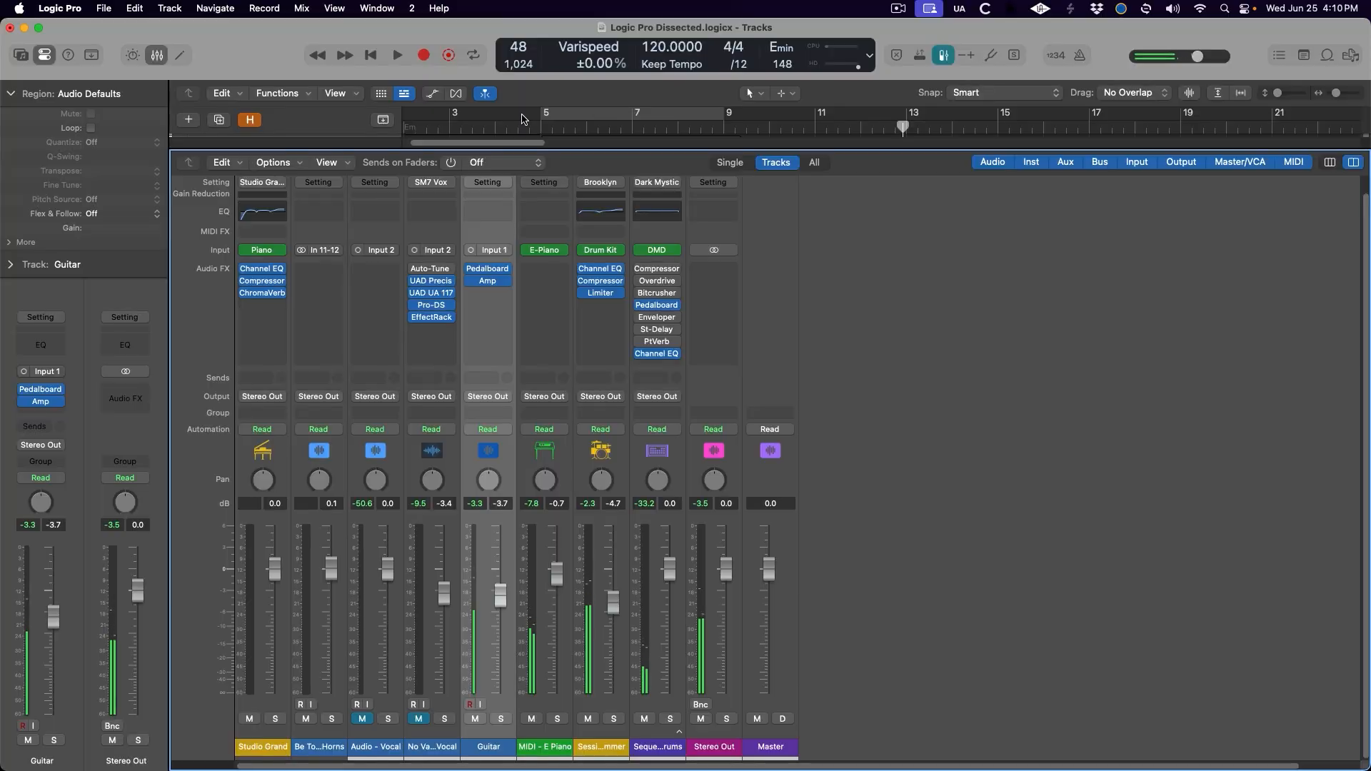
- Turn Pre Fader Metering off, play from bar 5, and pull the Guitar fader fully down before raising it to -13.8 dB
click(534, 124)
click(944, 55)
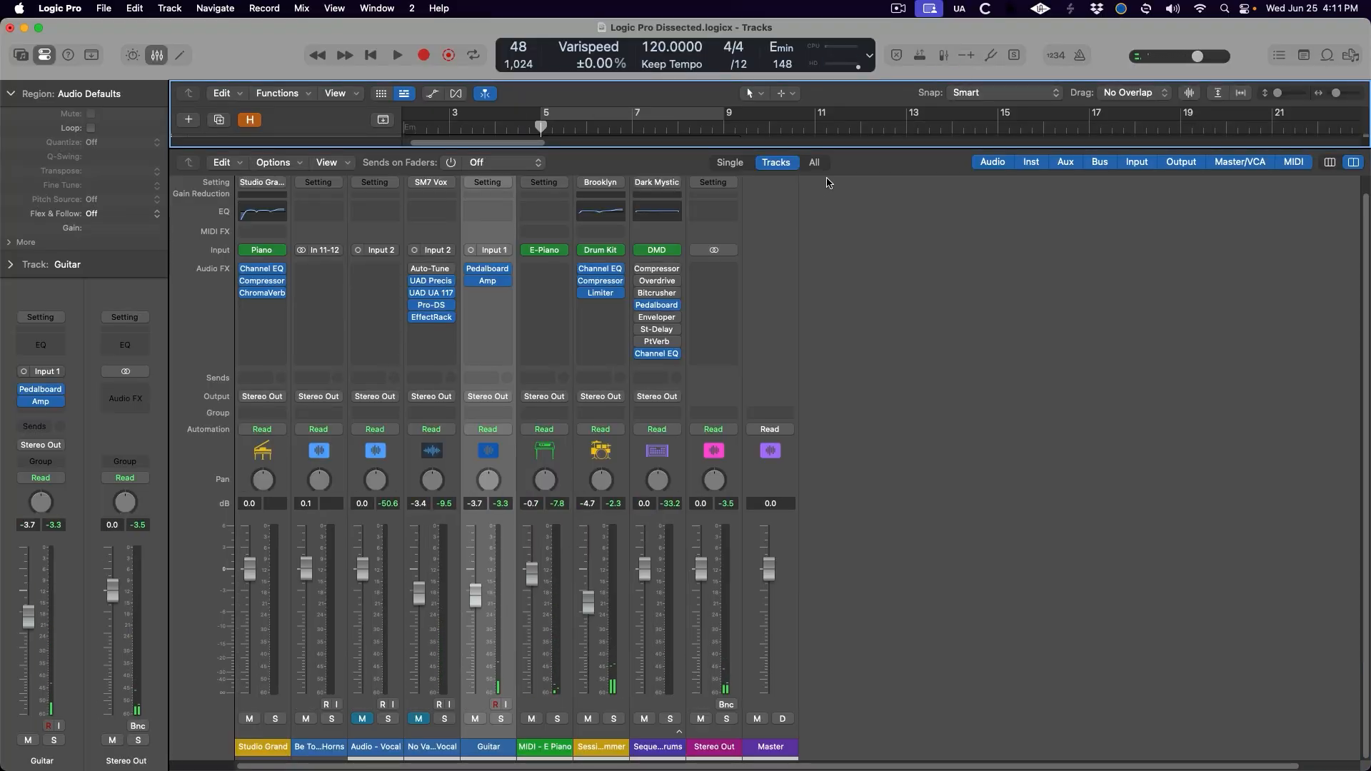
key(space)
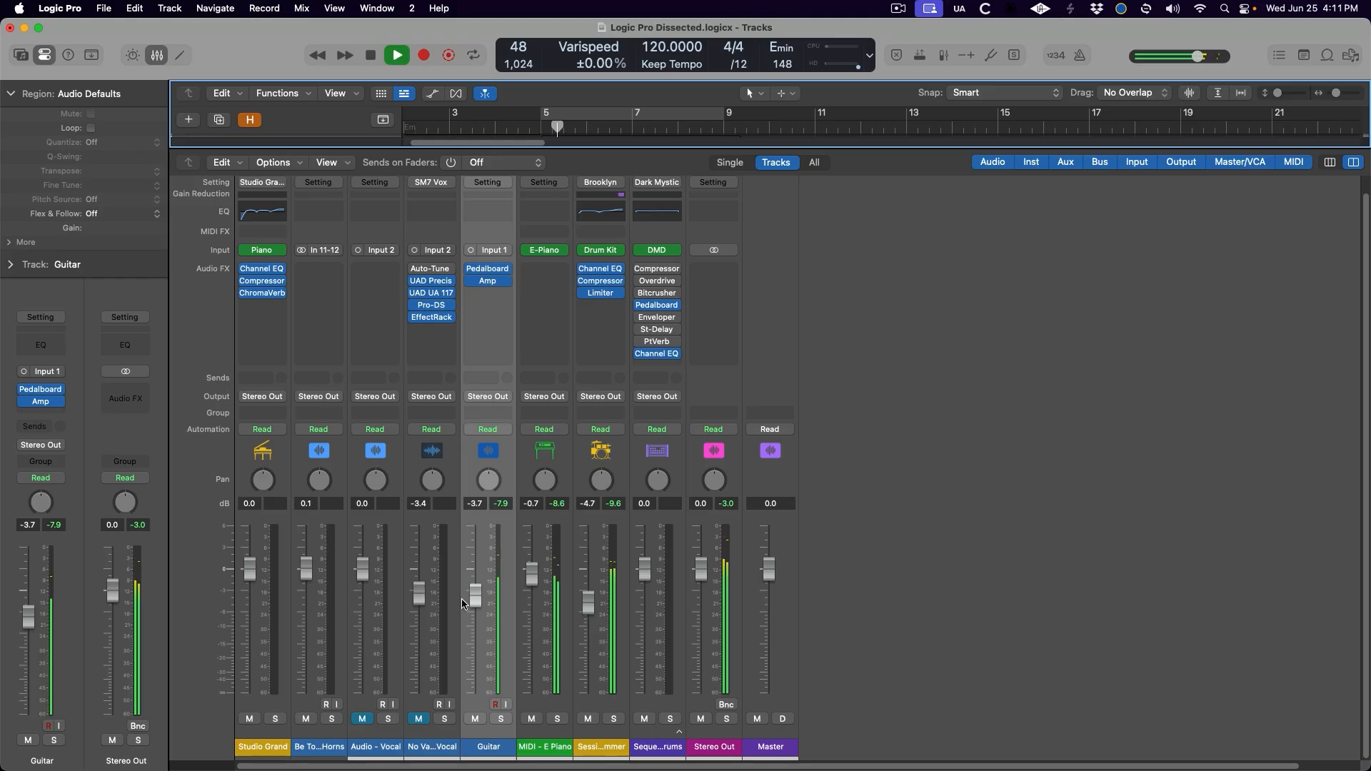
drag(475, 596, 475, 692)
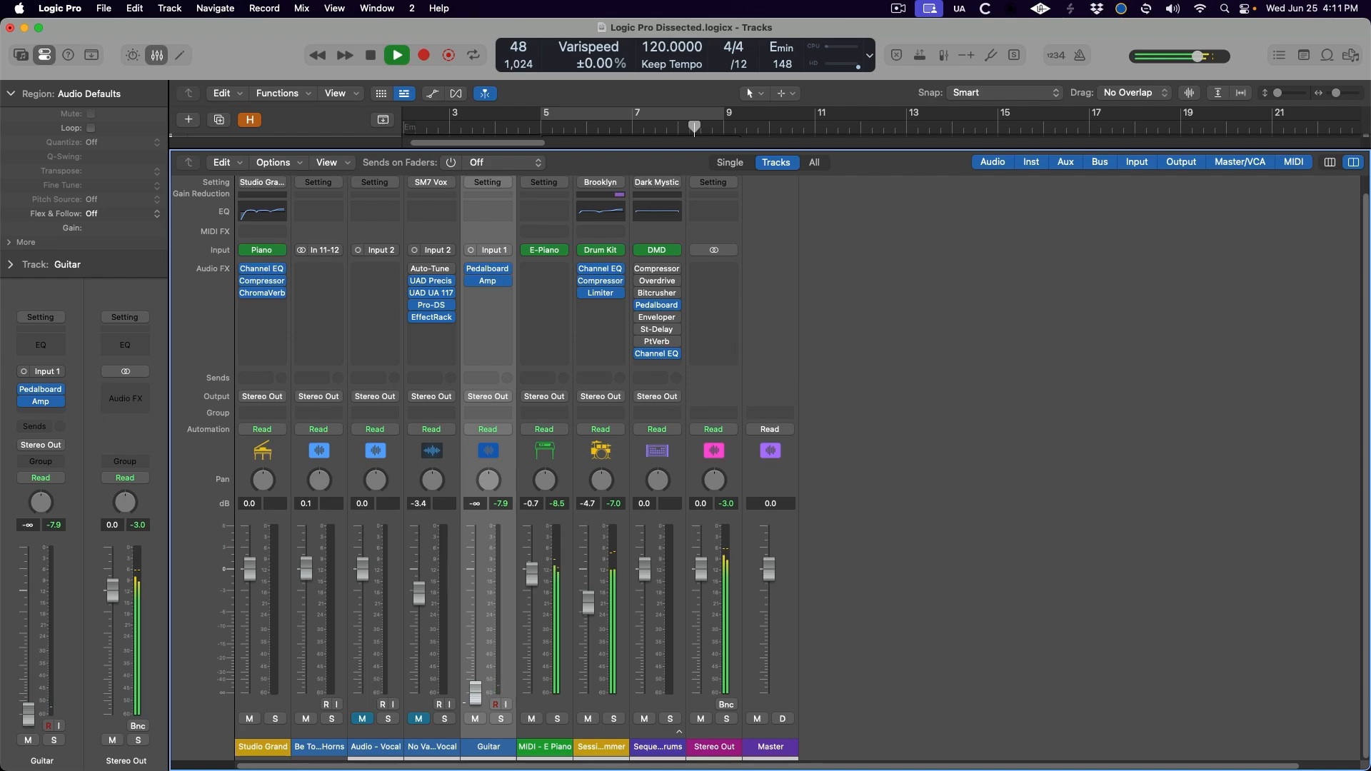
drag(475, 693, 475, 643)
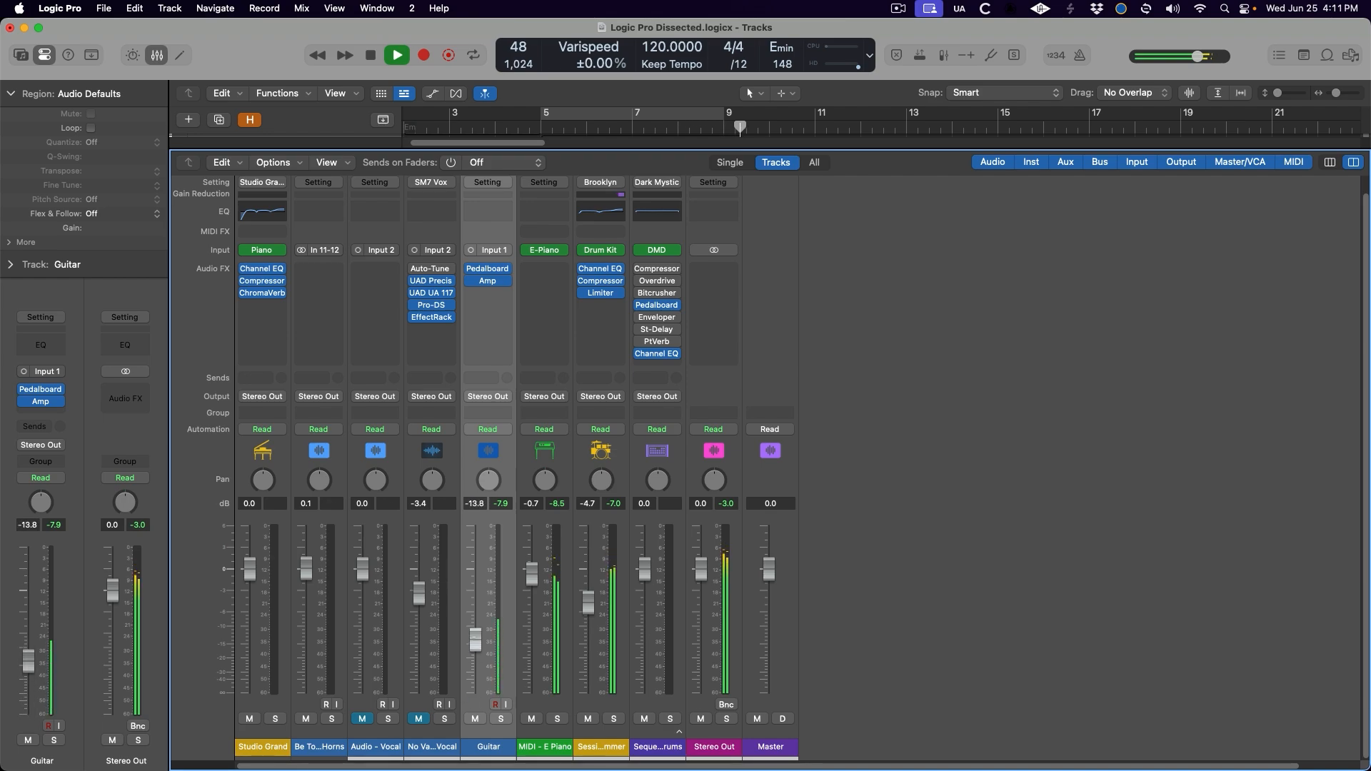
- With Pre Fader Metering on during playback, turn the Guitar's Amp Designer Master knob down and back up
drag(995, 227, 987, 394)
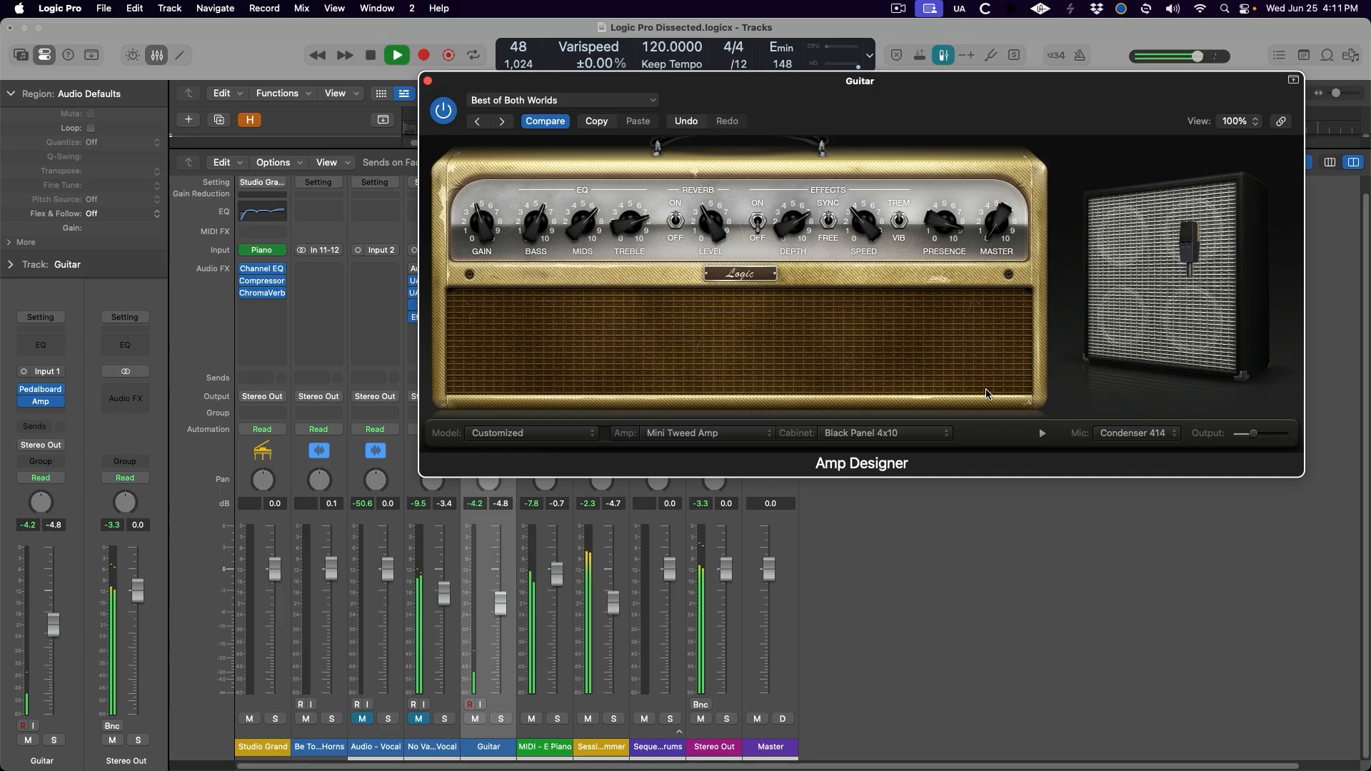
drag(986, 395, 978, 228)
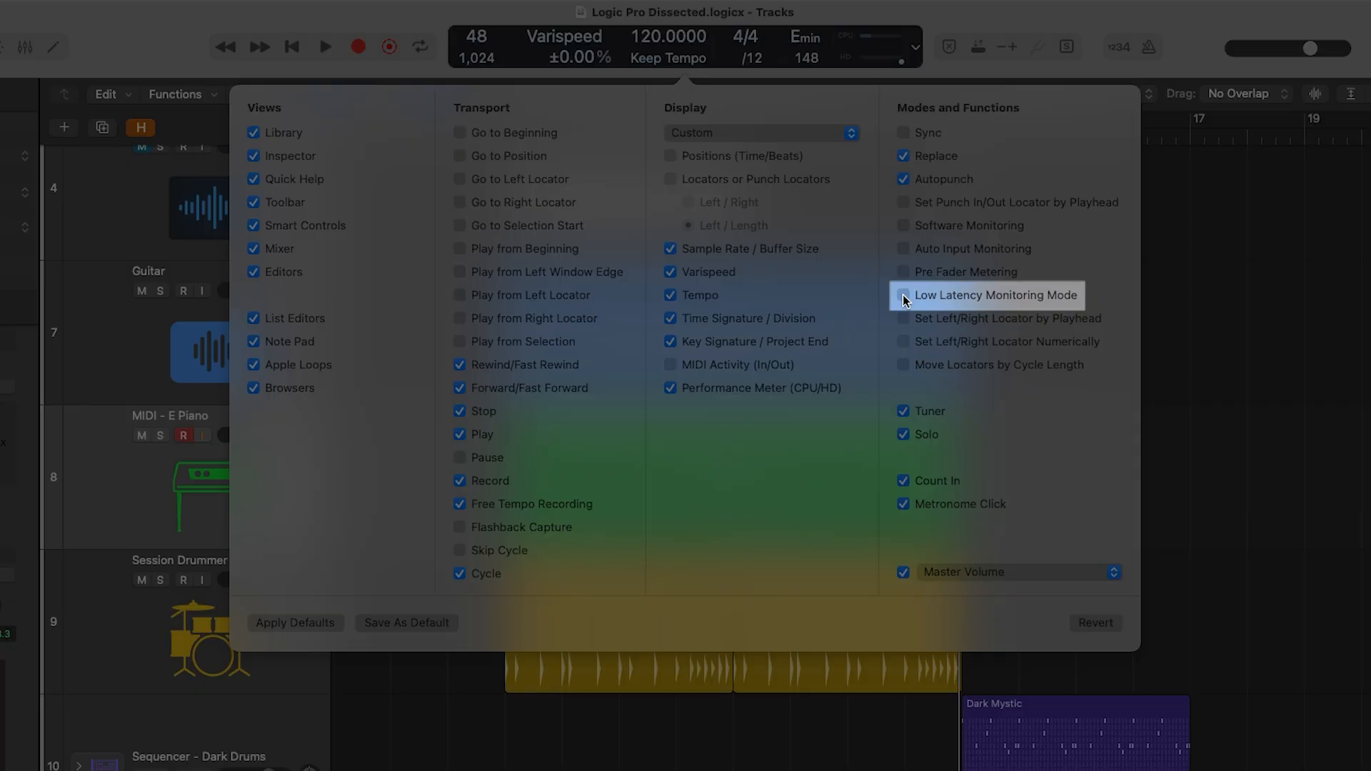
- Add Low Latency Monitoring Mode to the control bar and turn it on for the MIDI - E Piano track
click(903, 296)
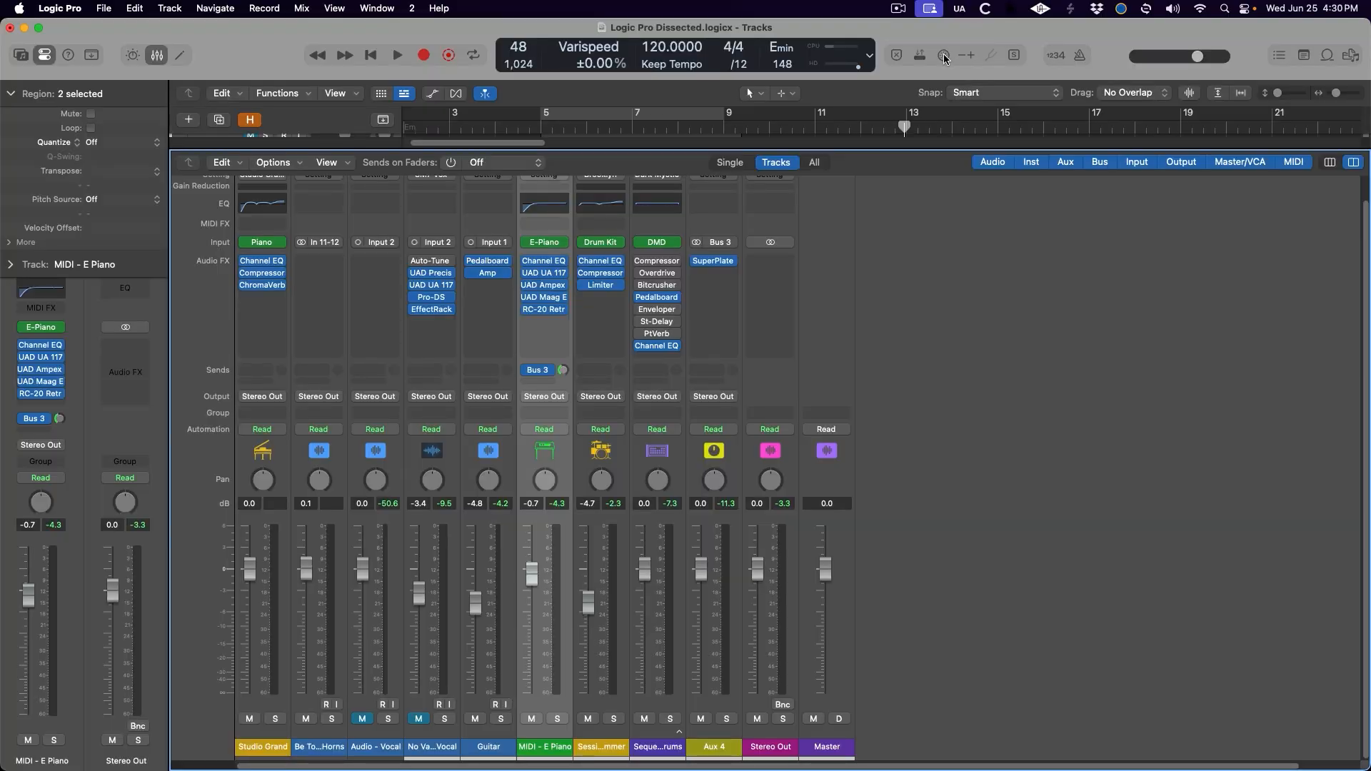
click(944, 55)
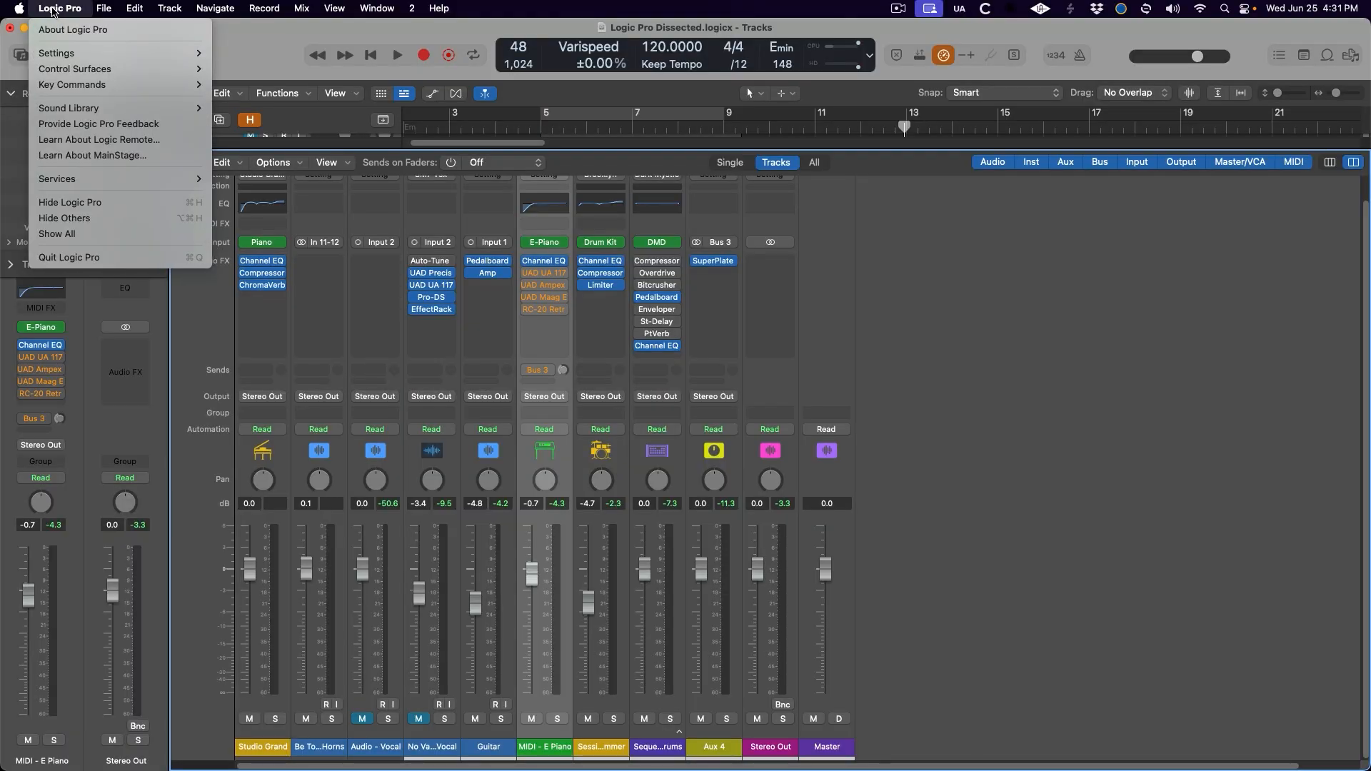
- In the general audio settings, raise the Low Latency Monitoring Mode plug-in latency limit
mouse_move(114, 53)
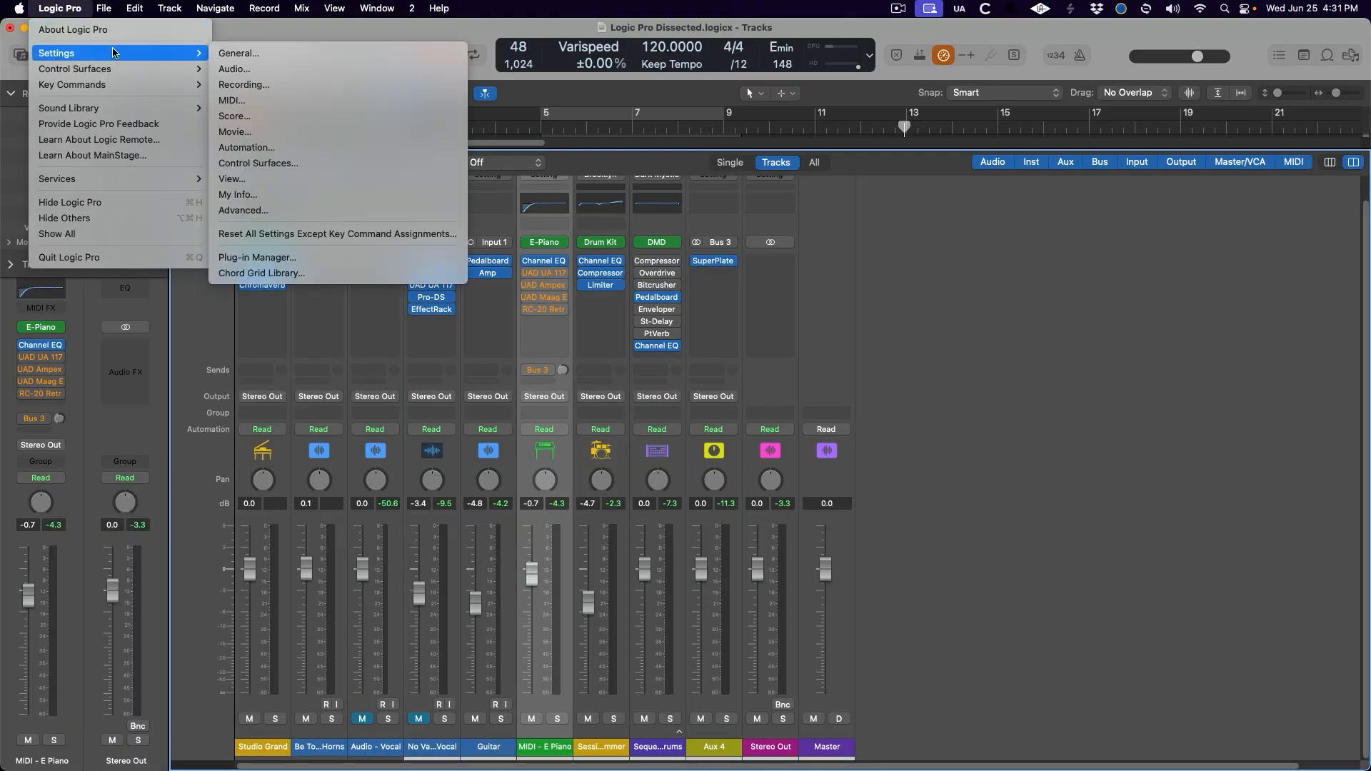
click(278, 72)
click(556, 228)
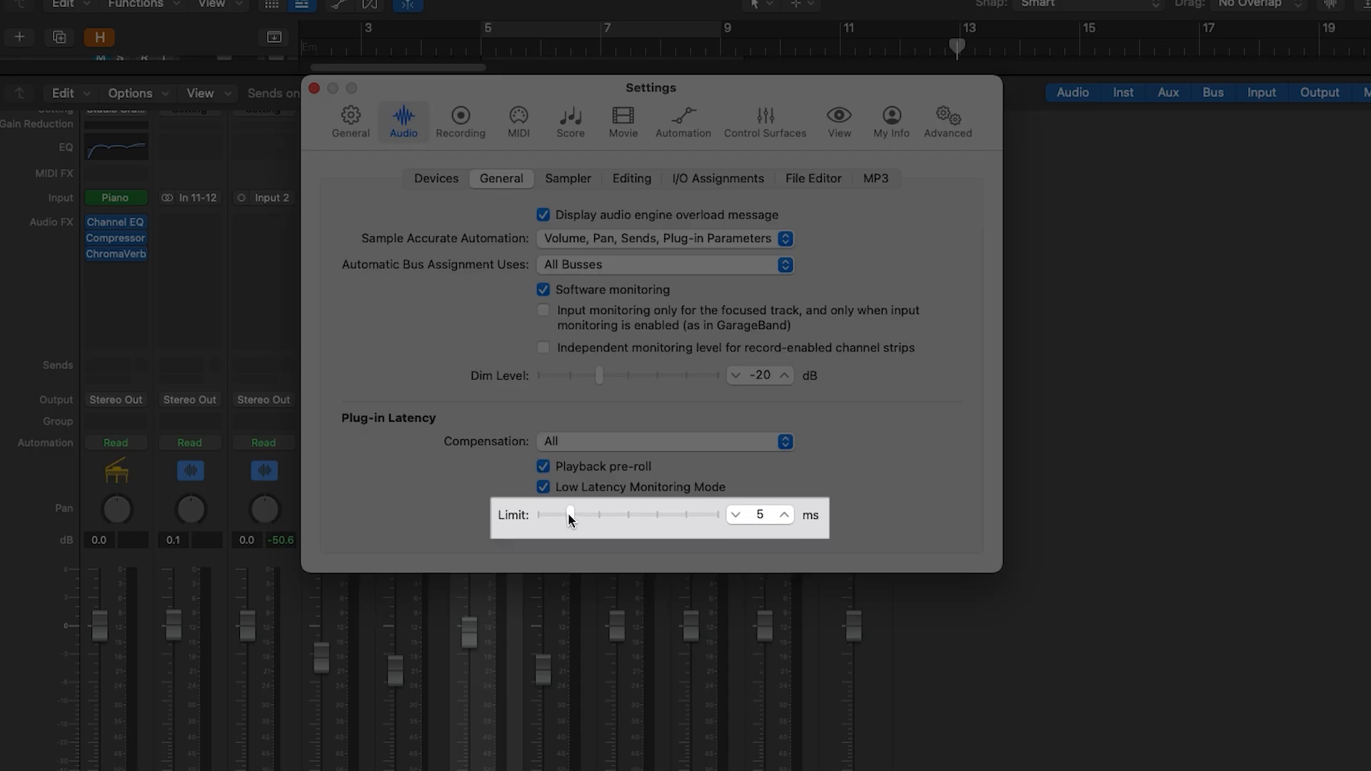
drag(571, 517, 698, 524)
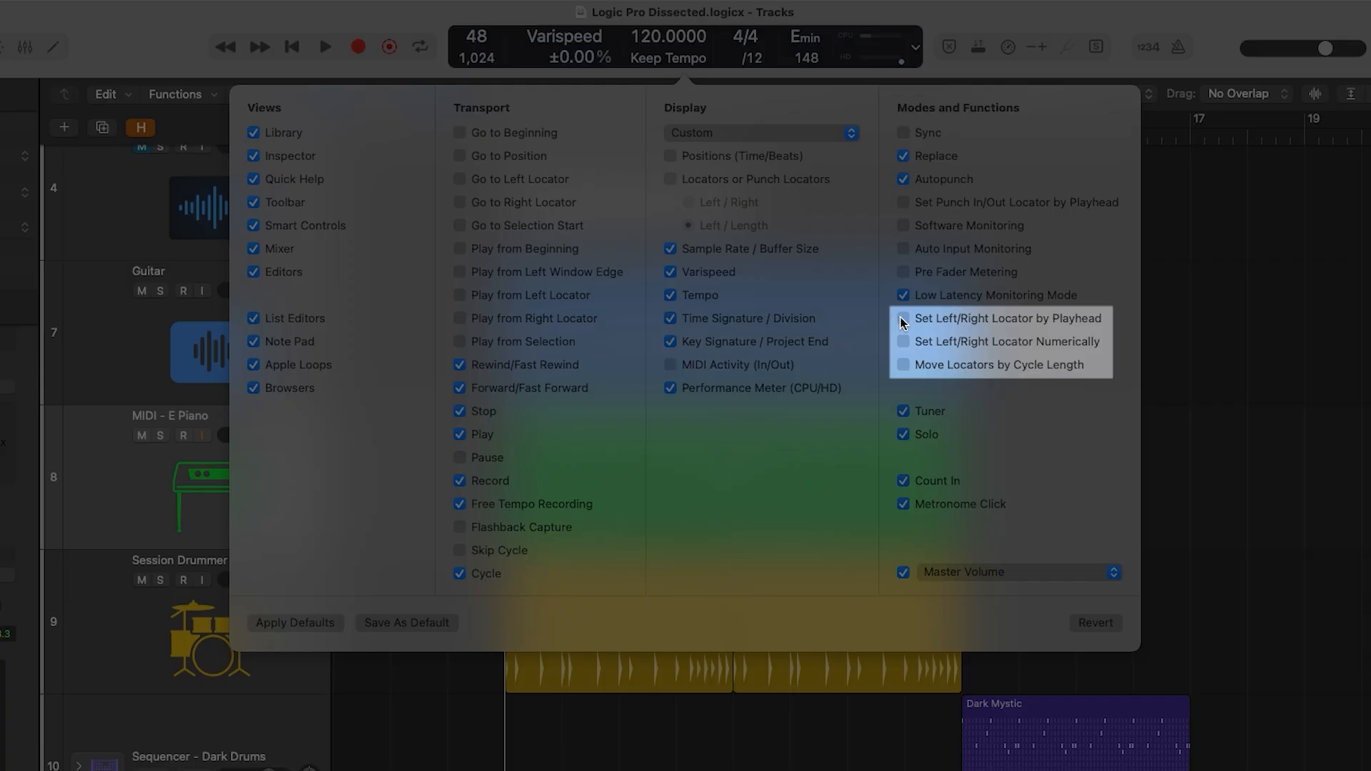
- Add the Set Left/Right Locator by Playhead buttons to the control bar
click(903, 320)
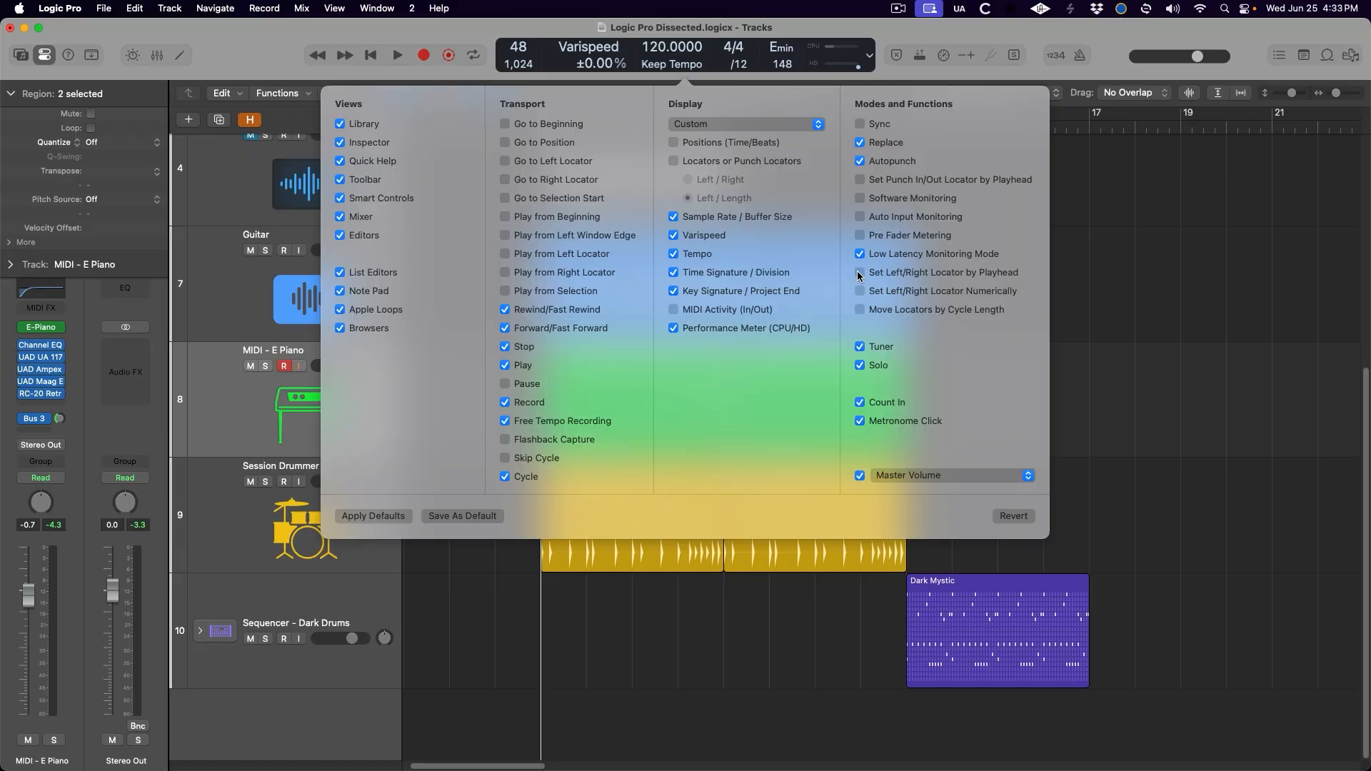
click(859, 273)
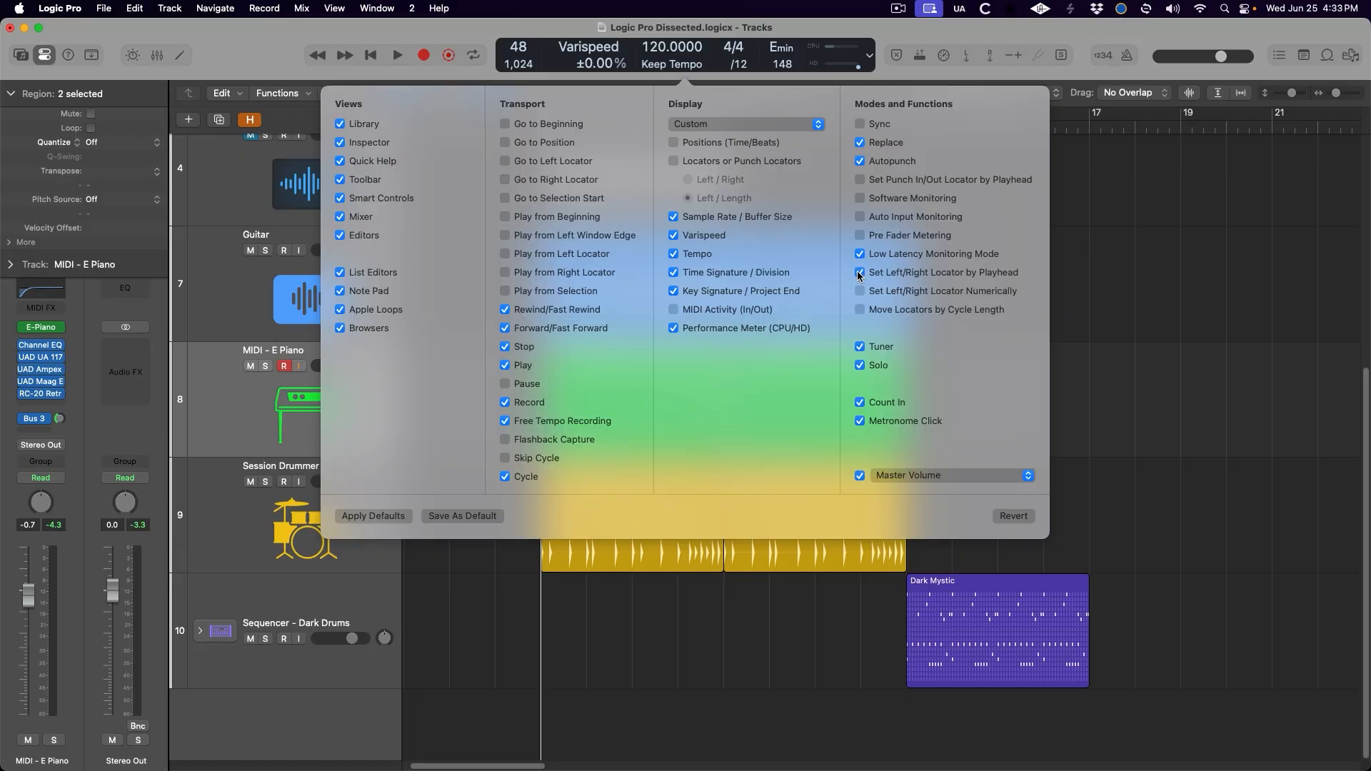
- Use the playhead at bar 7 and bar 15 to set a cycle range between those positions
click(919, 32)
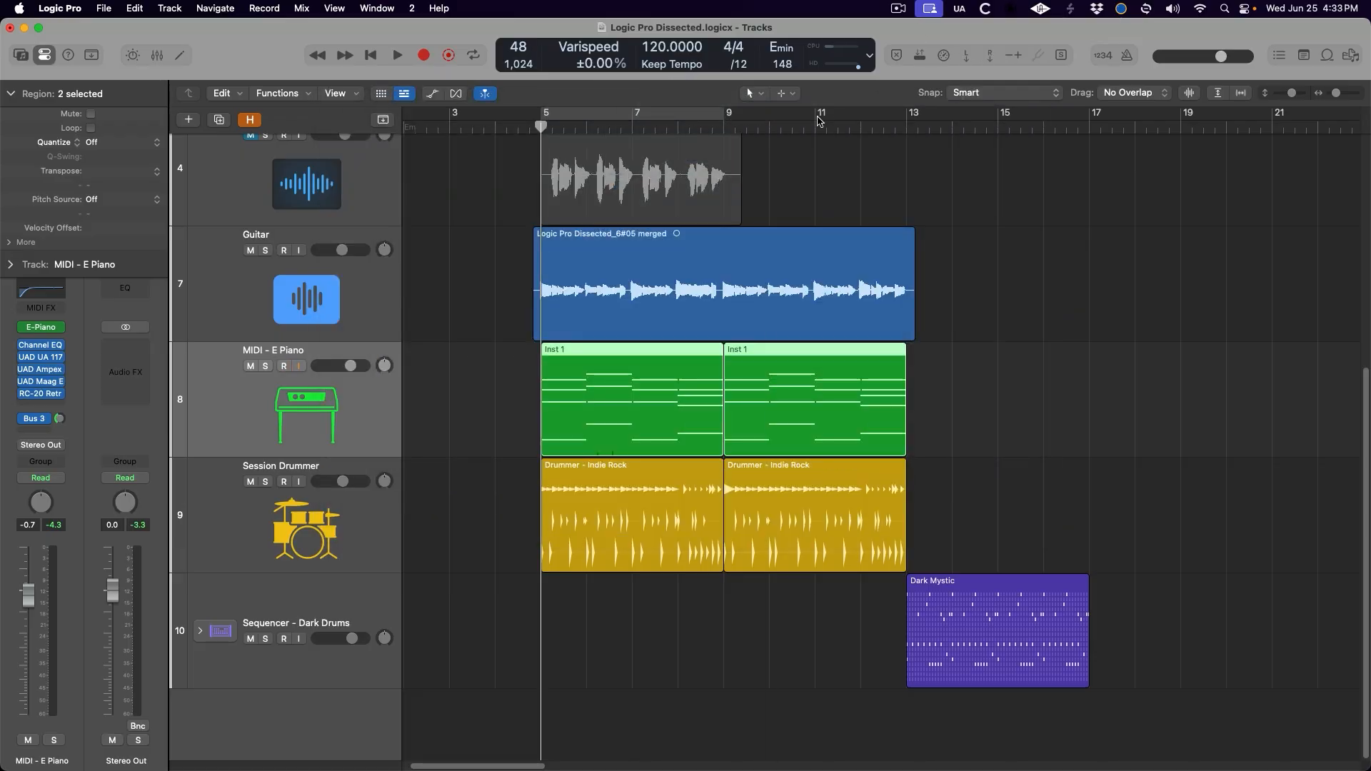
drag(769, 123, 632, 127)
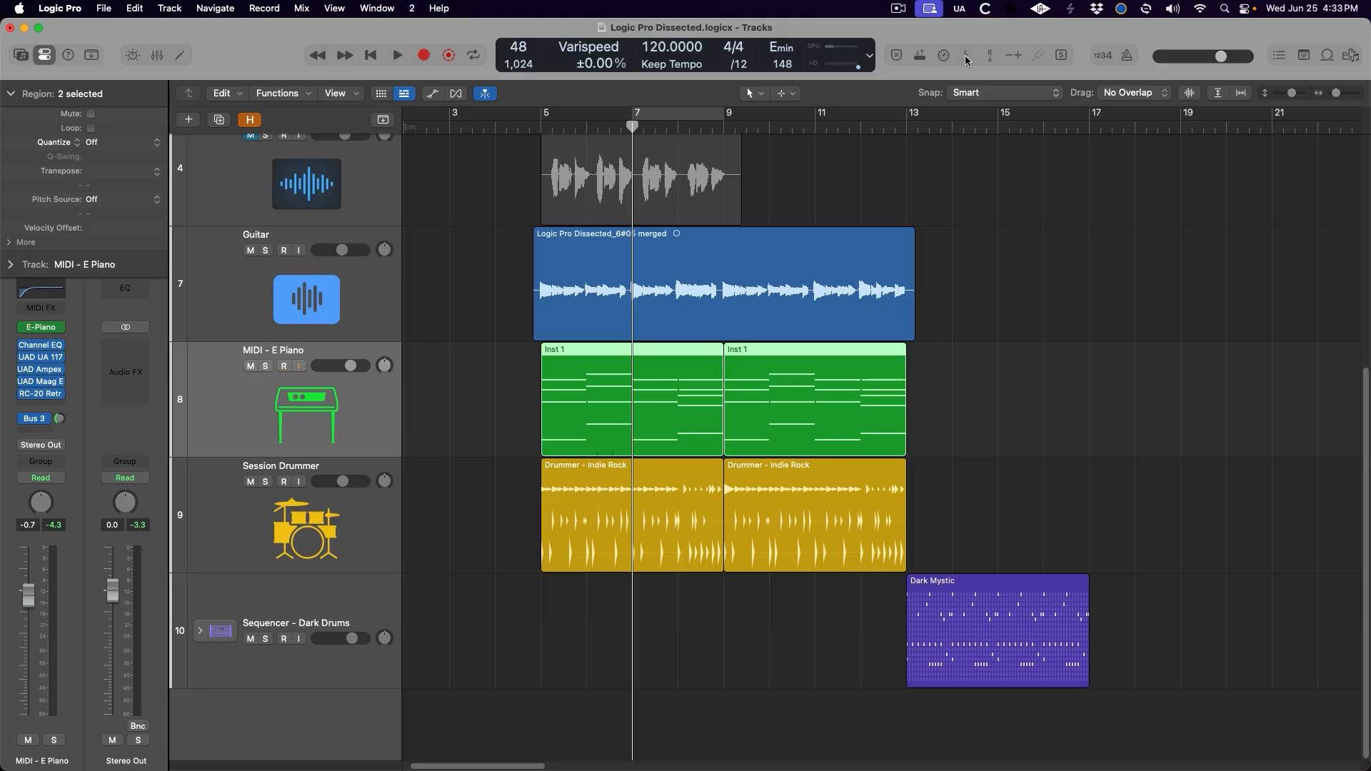
click(999, 130)
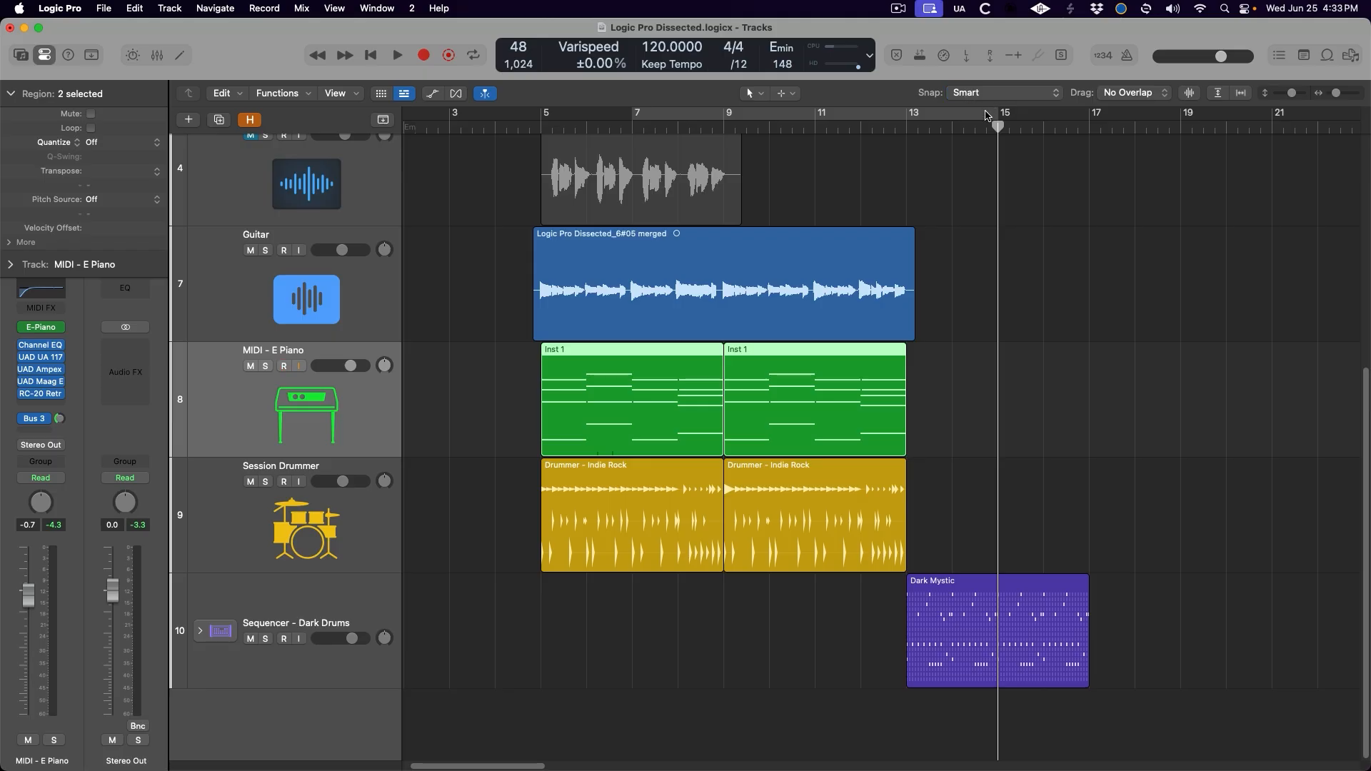
drag(994, 115, 643, 112)
- Set the left locator to bar 5 and the right locator to bar 13 by playhead position
click(541, 128)
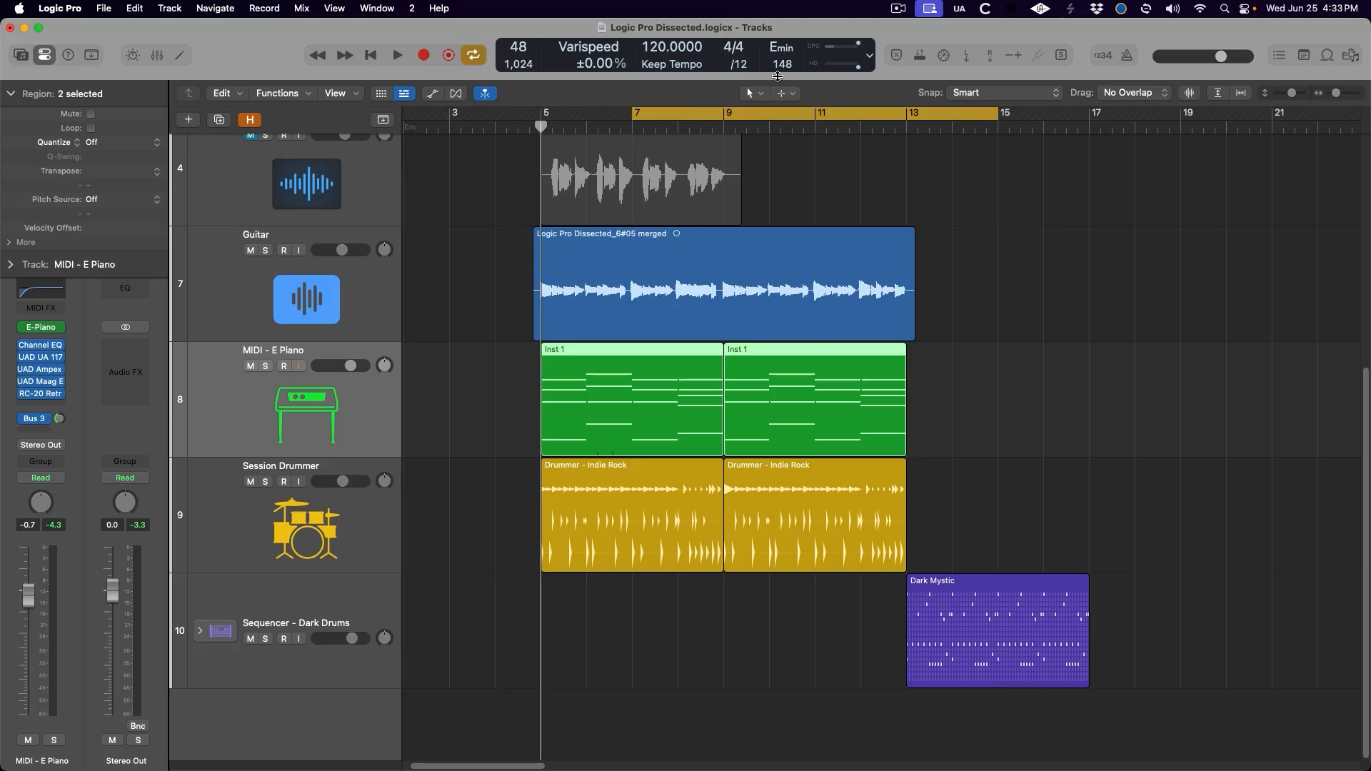
right_click(982, 60)
click(1028, 68)
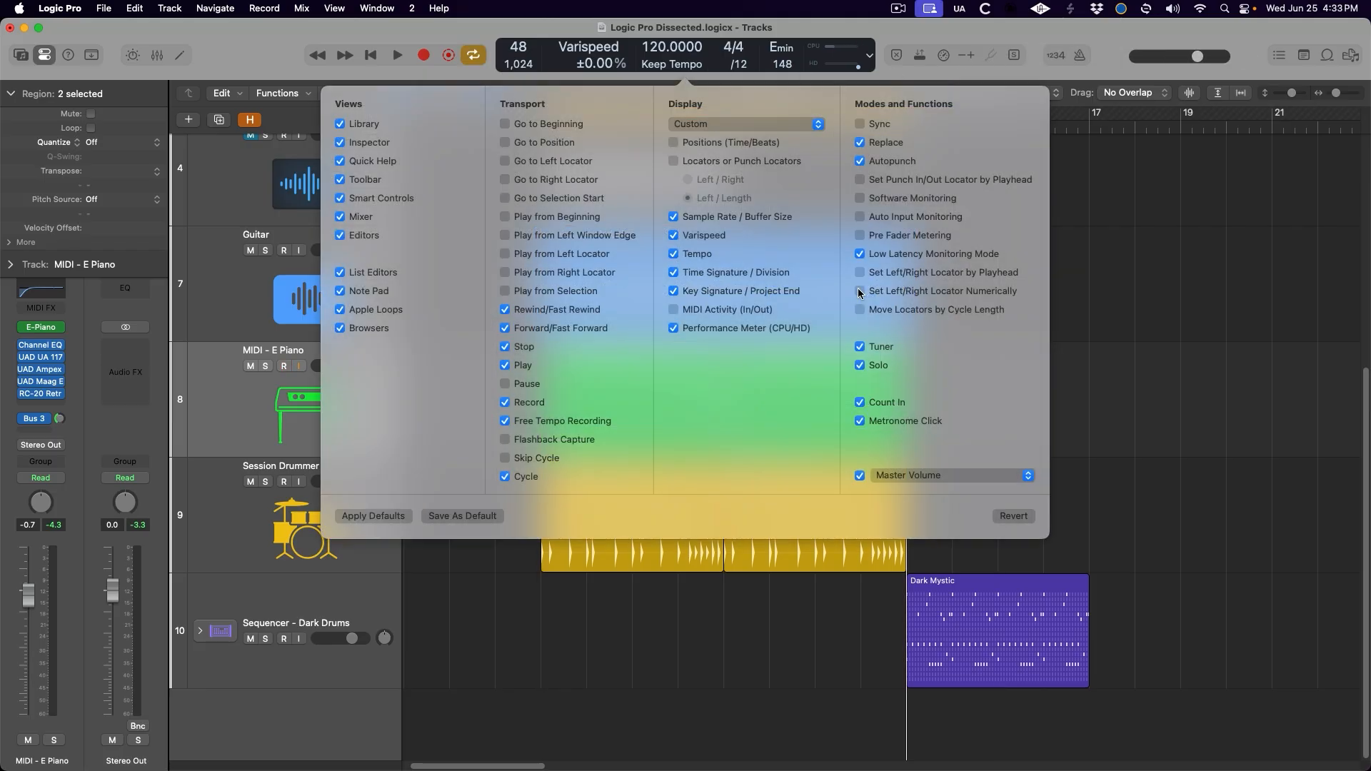
- Set the locators numerically, with the left locator at bar 7 and the right locator at bar 11
click(927, 27)
click(965, 56)
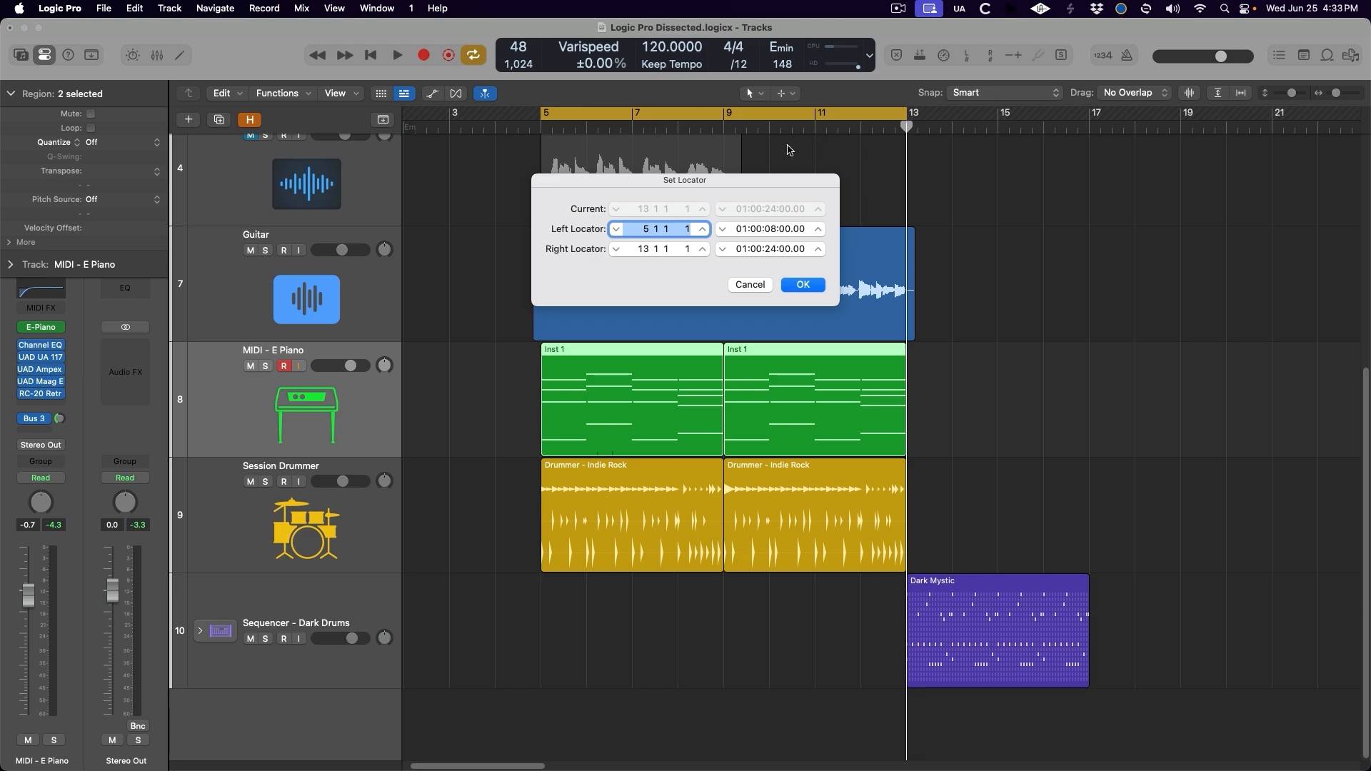
text(12)
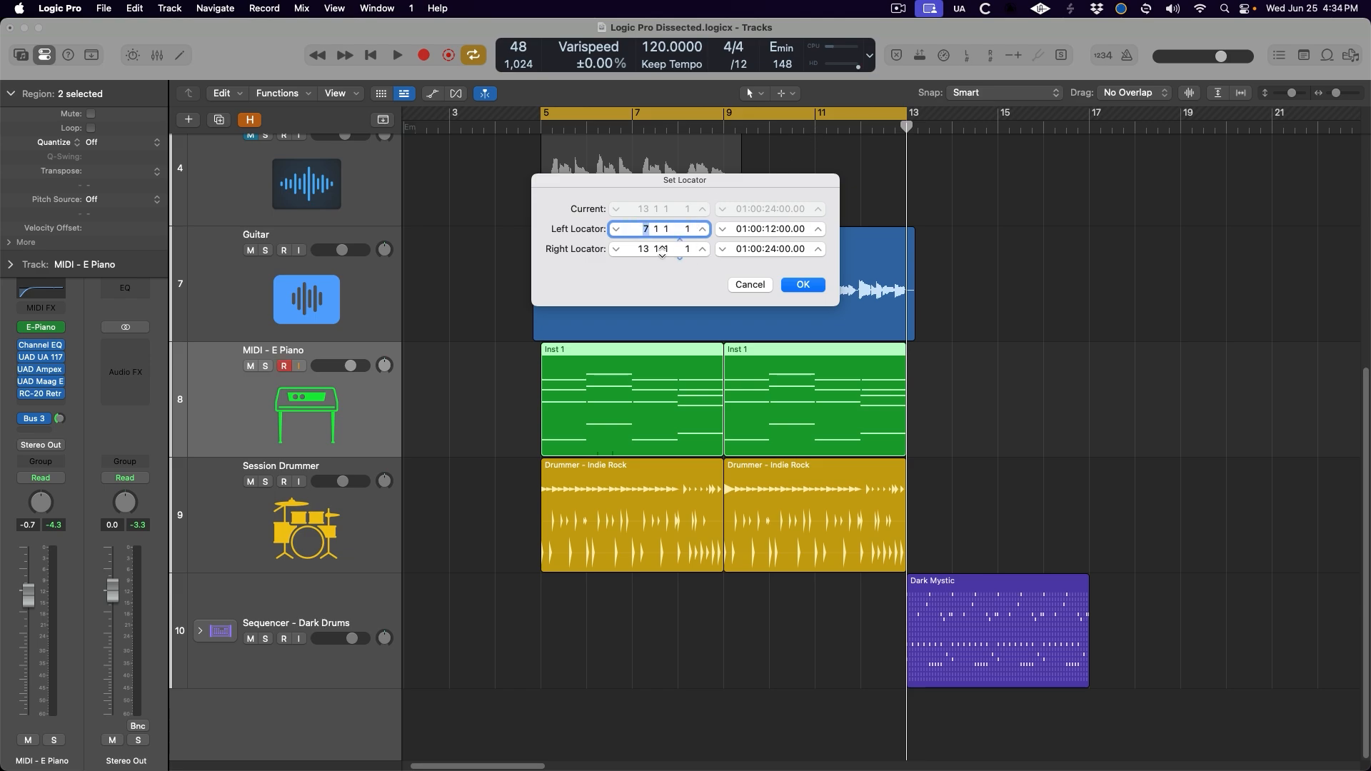
drag(647, 249, 647, 275)
click(802, 285)
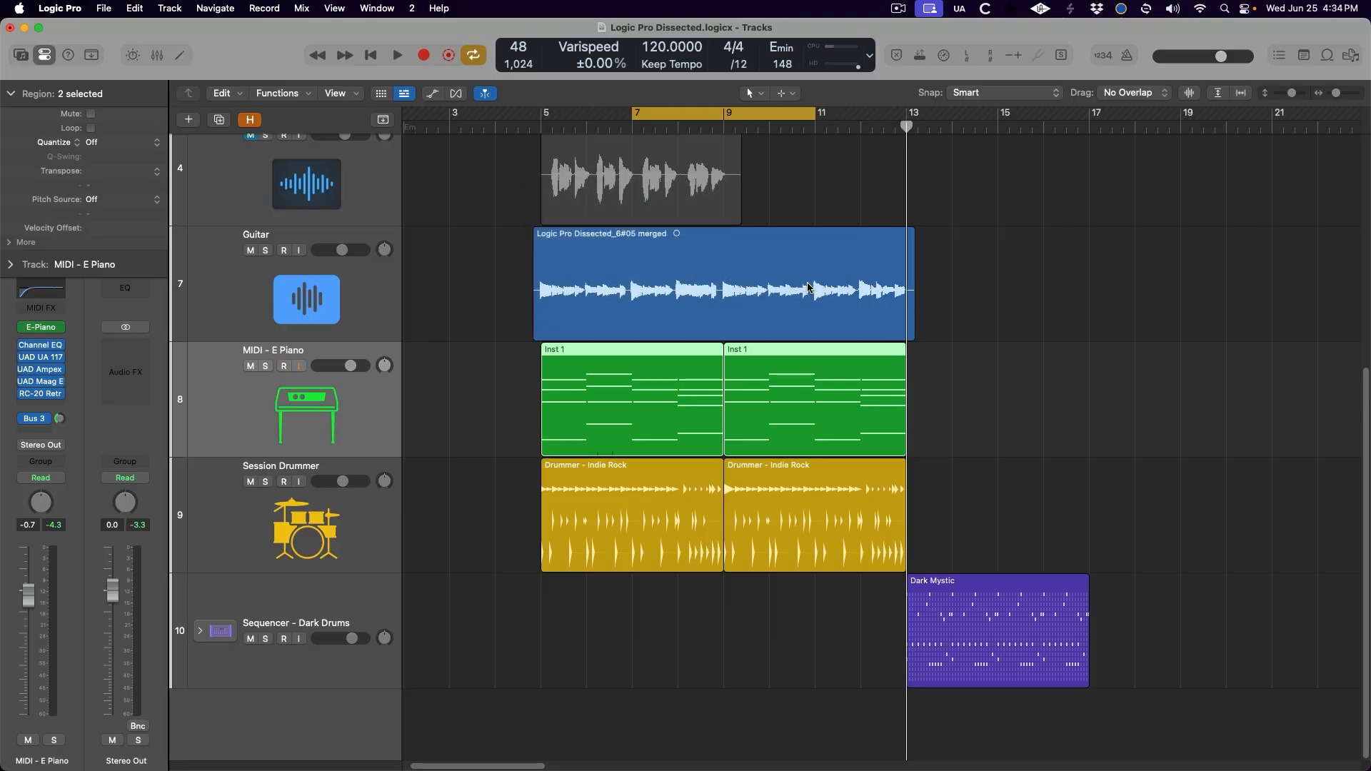
- Replace the Set Left/Right Locator Numerically button in the control bar with Move Locators by Cycle Length
key(ctrl+alt+c)
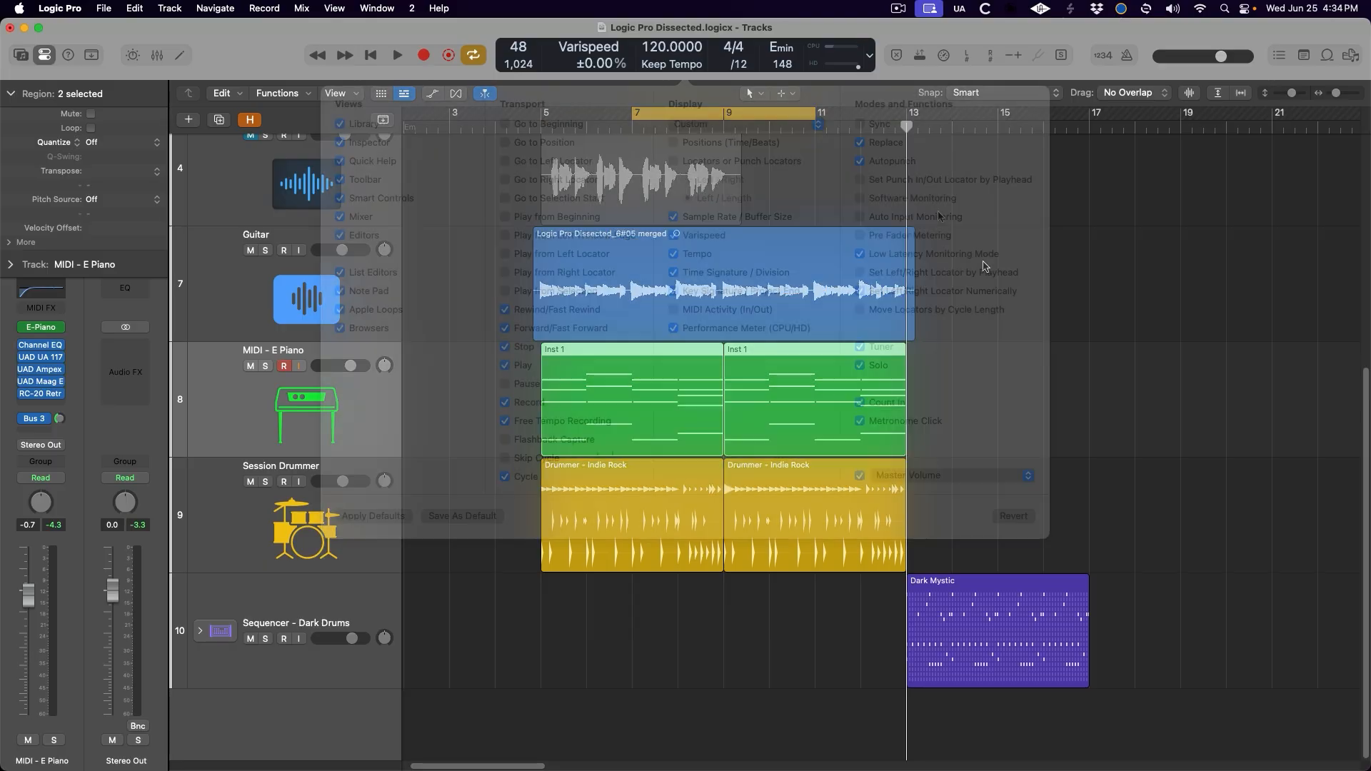
click(859, 292)
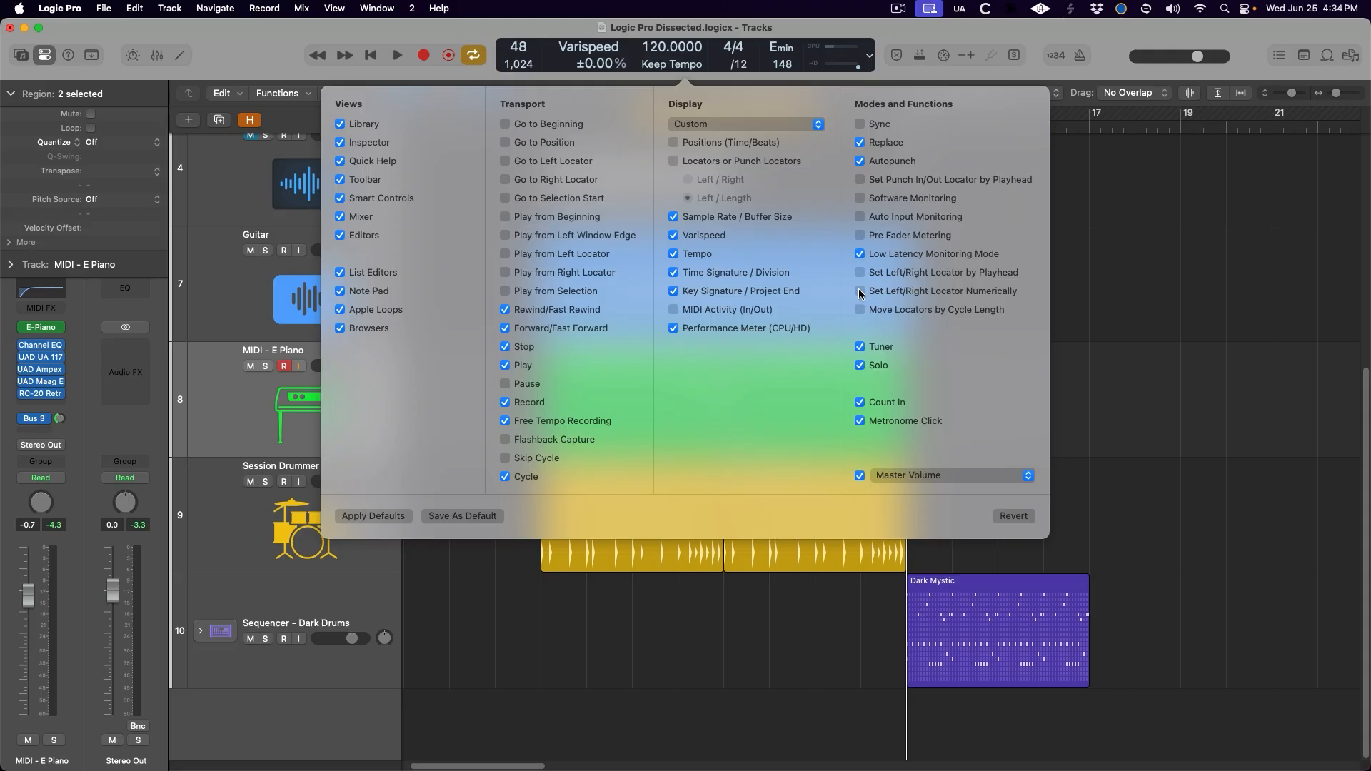
click(860, 310)
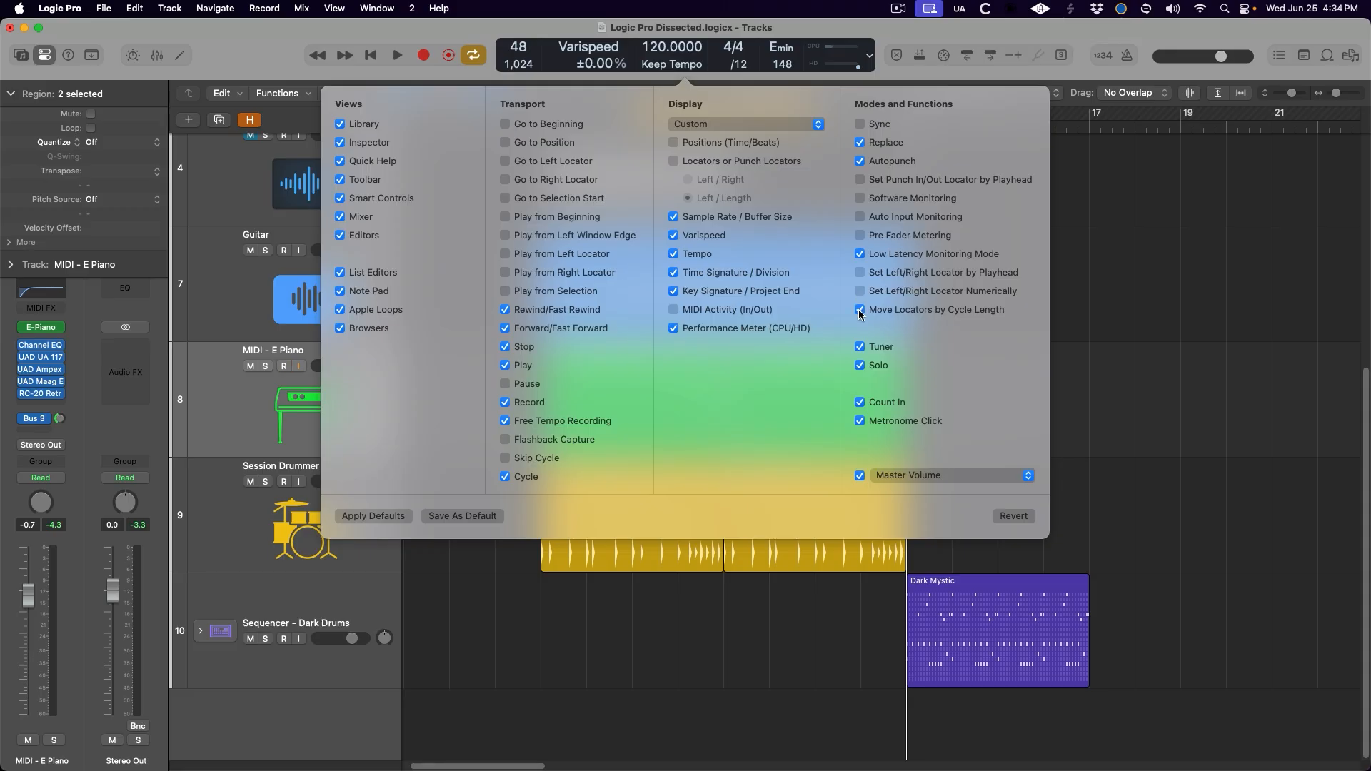
click(1091, 231)
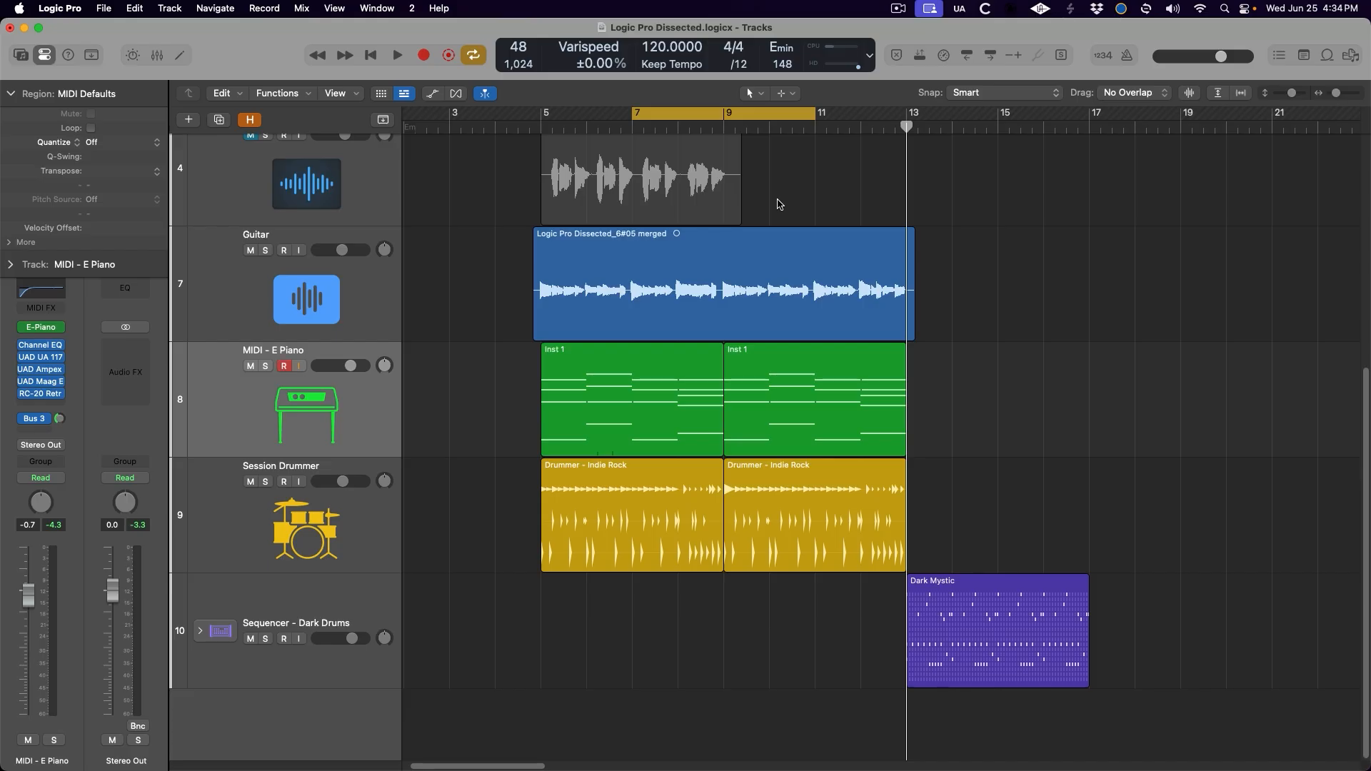
- Create a one-bar cycle range near the project start and move the locators by the cycle length
key(super+Right)
key(super+Right)
key(super+Right)
scroll(778, 200, left, 8)
drag(608, 116, 659, 115)
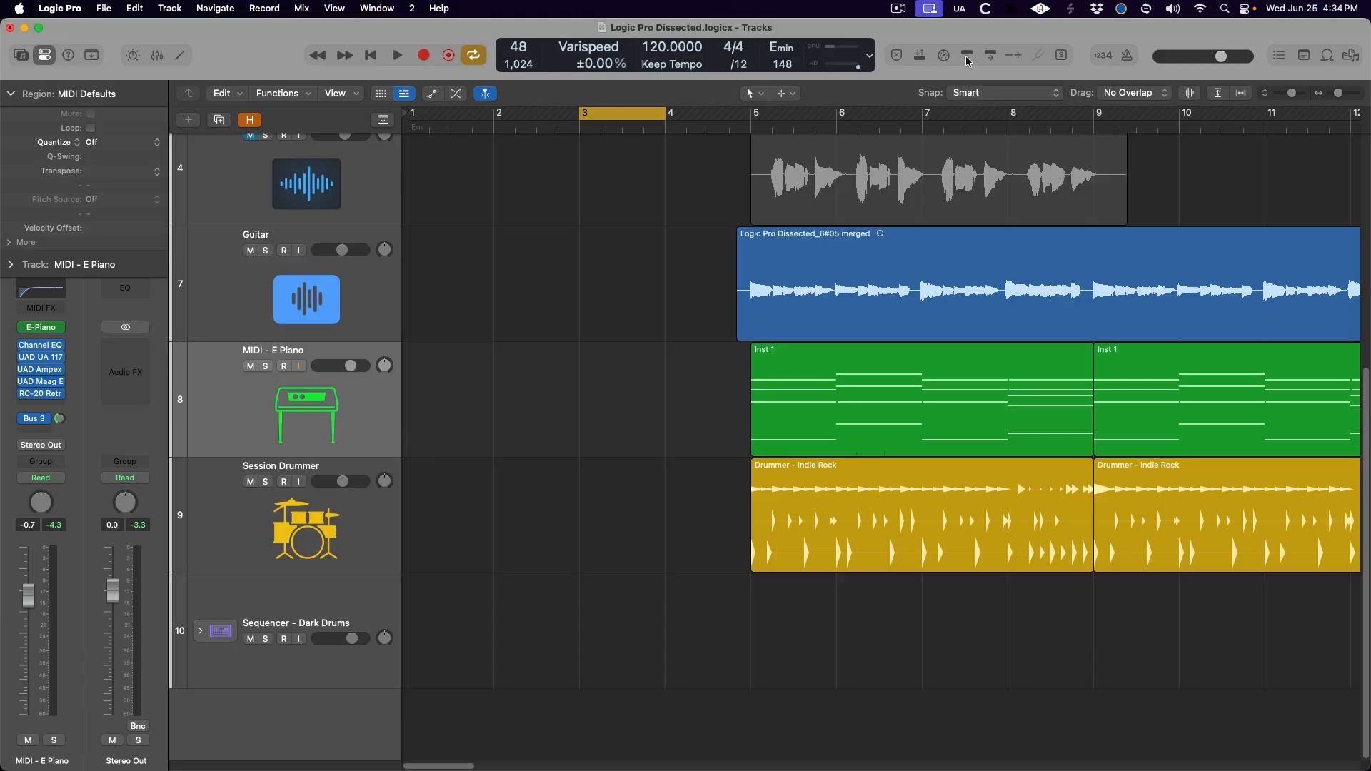
key(shift+super+comma)
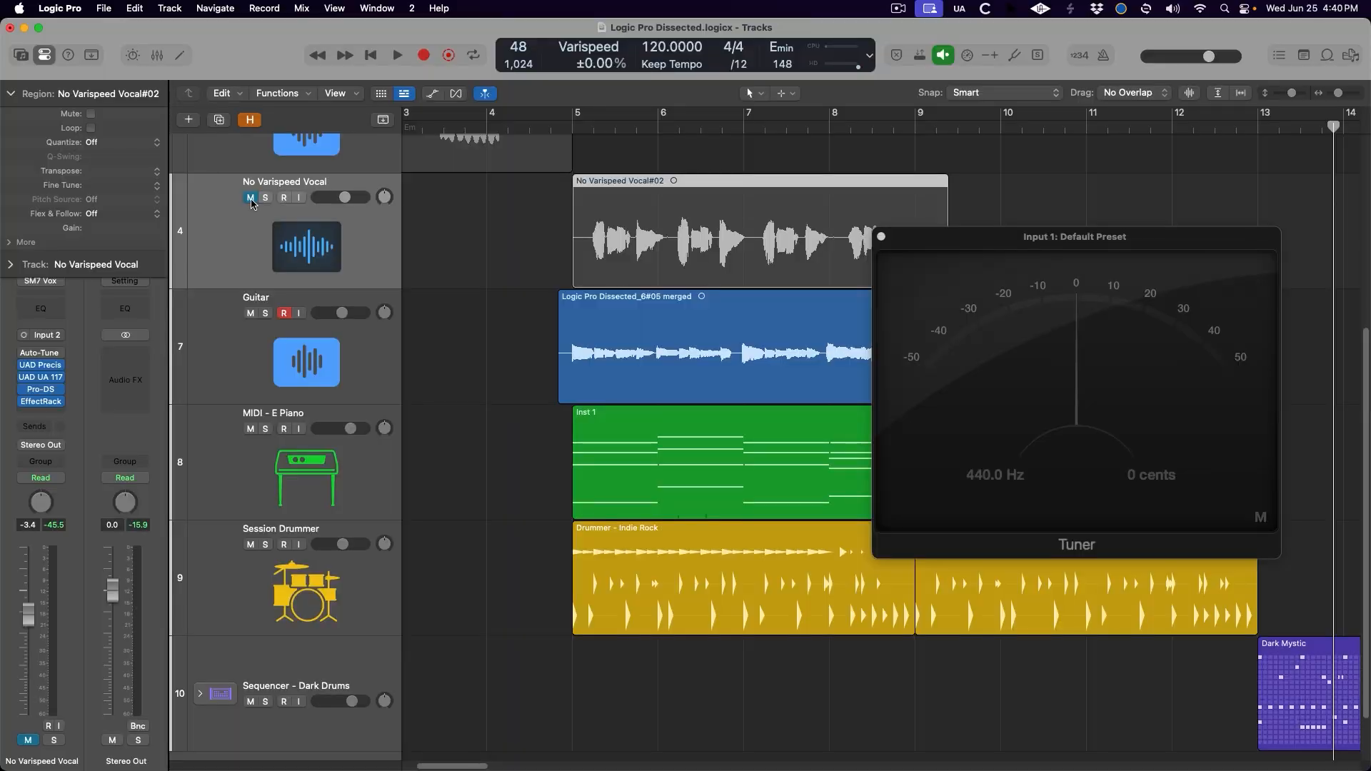
- Unmute and record-enable the No Varispeed Vocal track, and open its Tuner beside the existing one
click(250, 200)
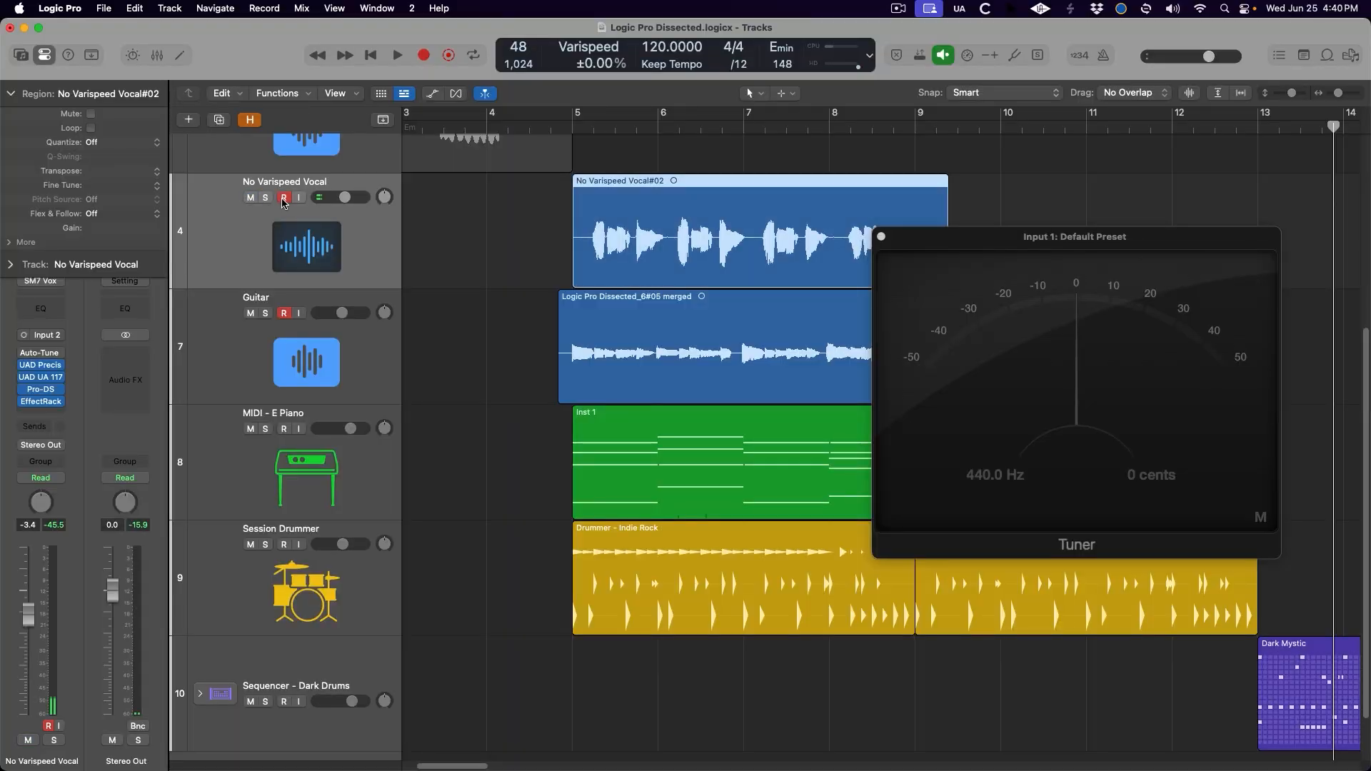
click(1014, 57)
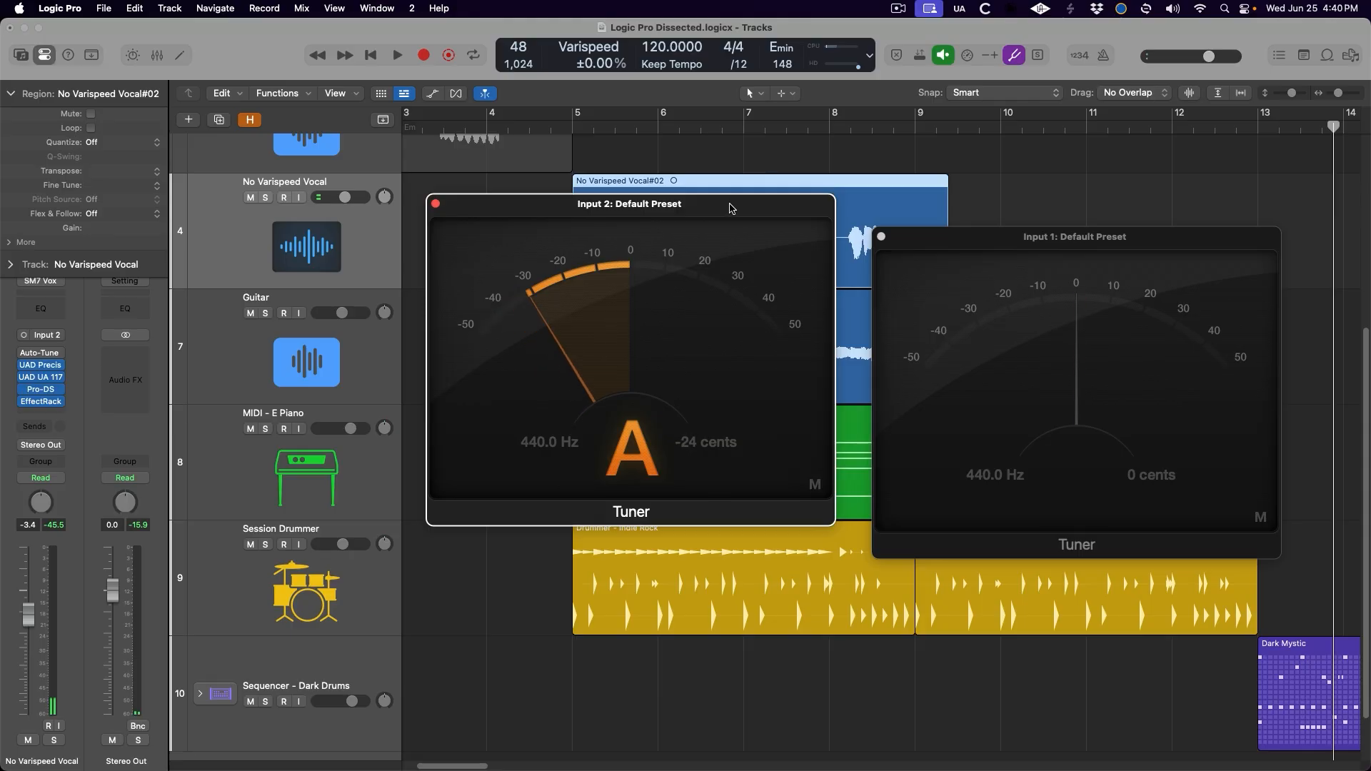
drag(729, 208, 712, 242)
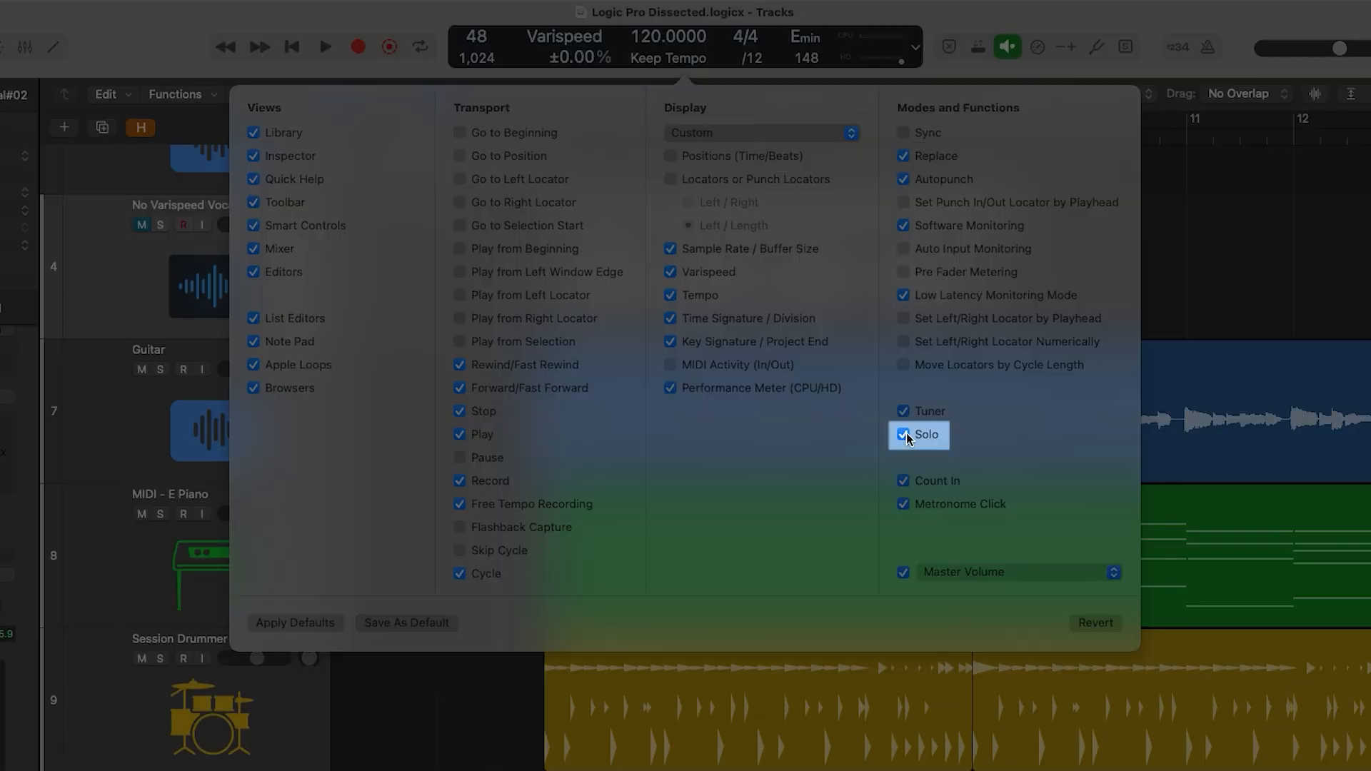
- Remove the Solo button from the control bar and add it back
click(903, 434)
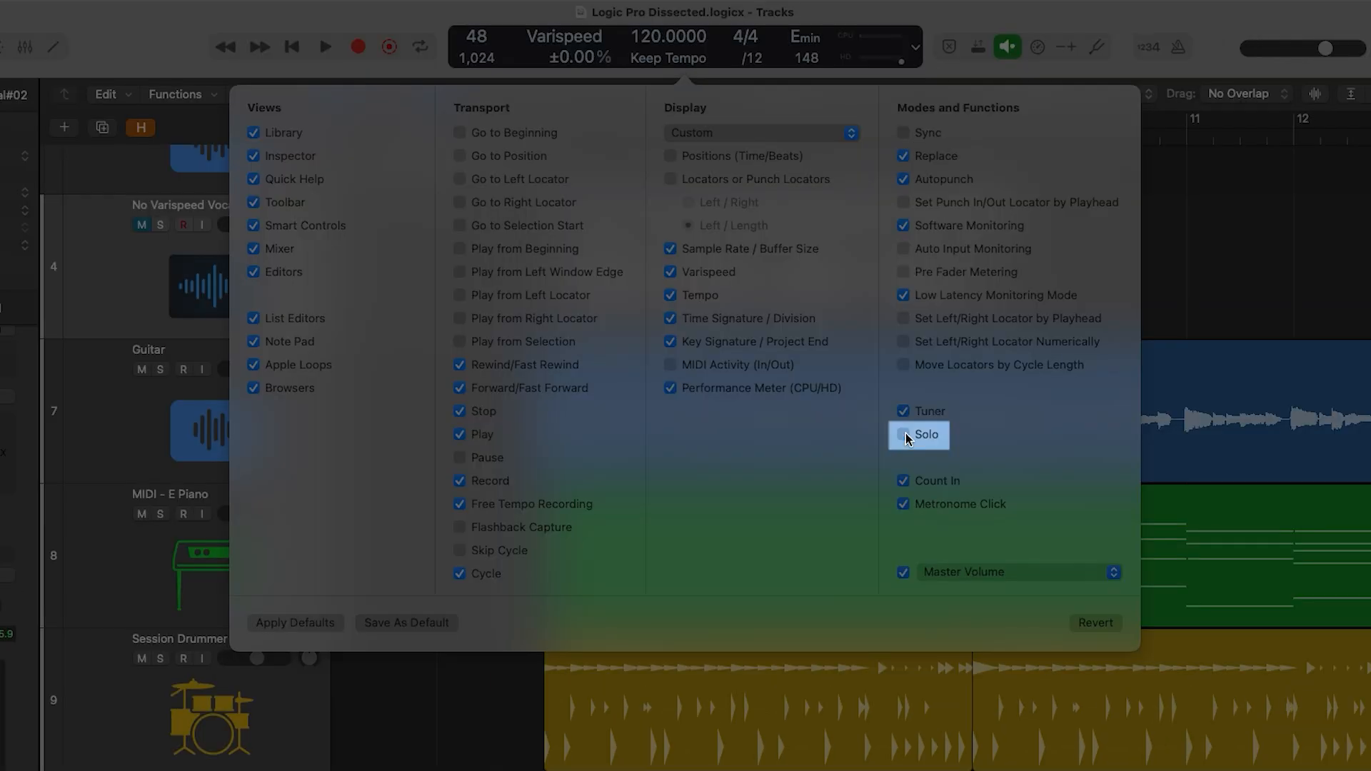
click(904, 434)
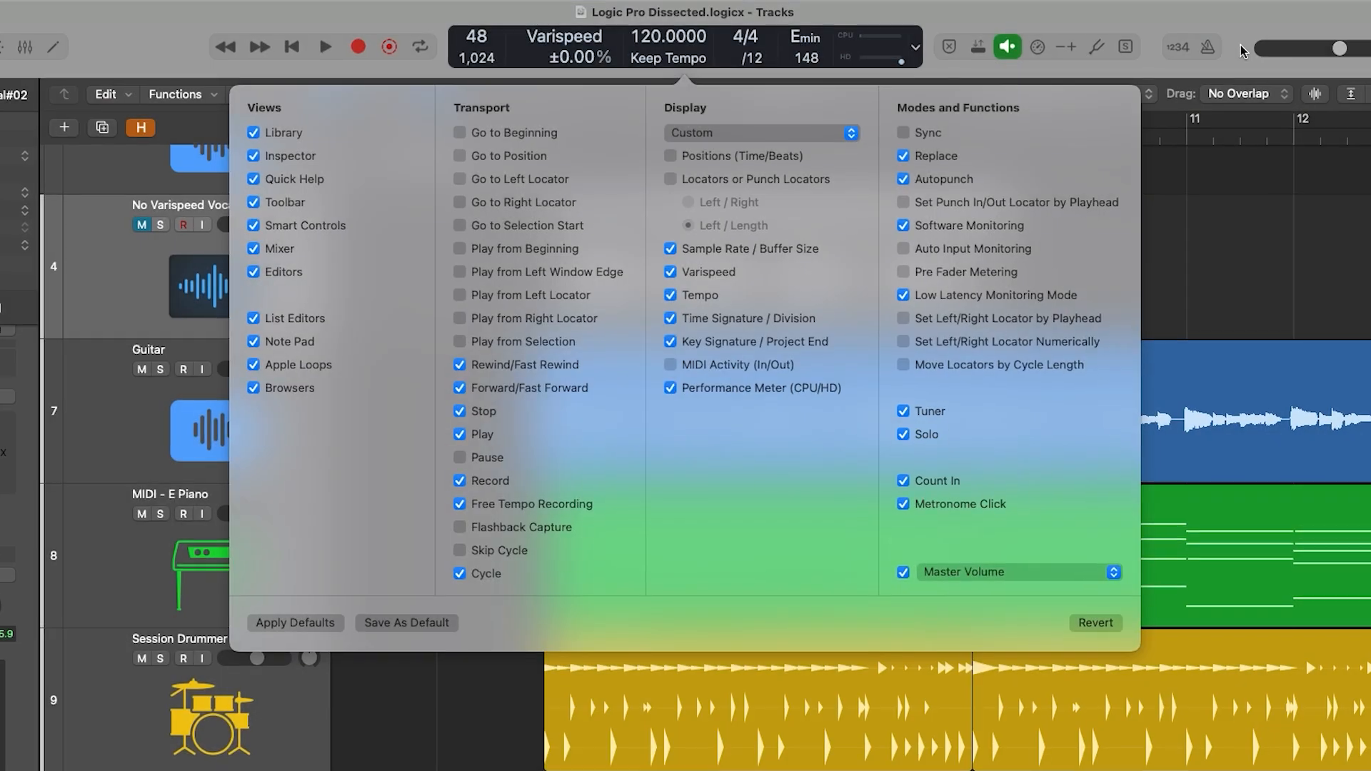
click(1243, 63)
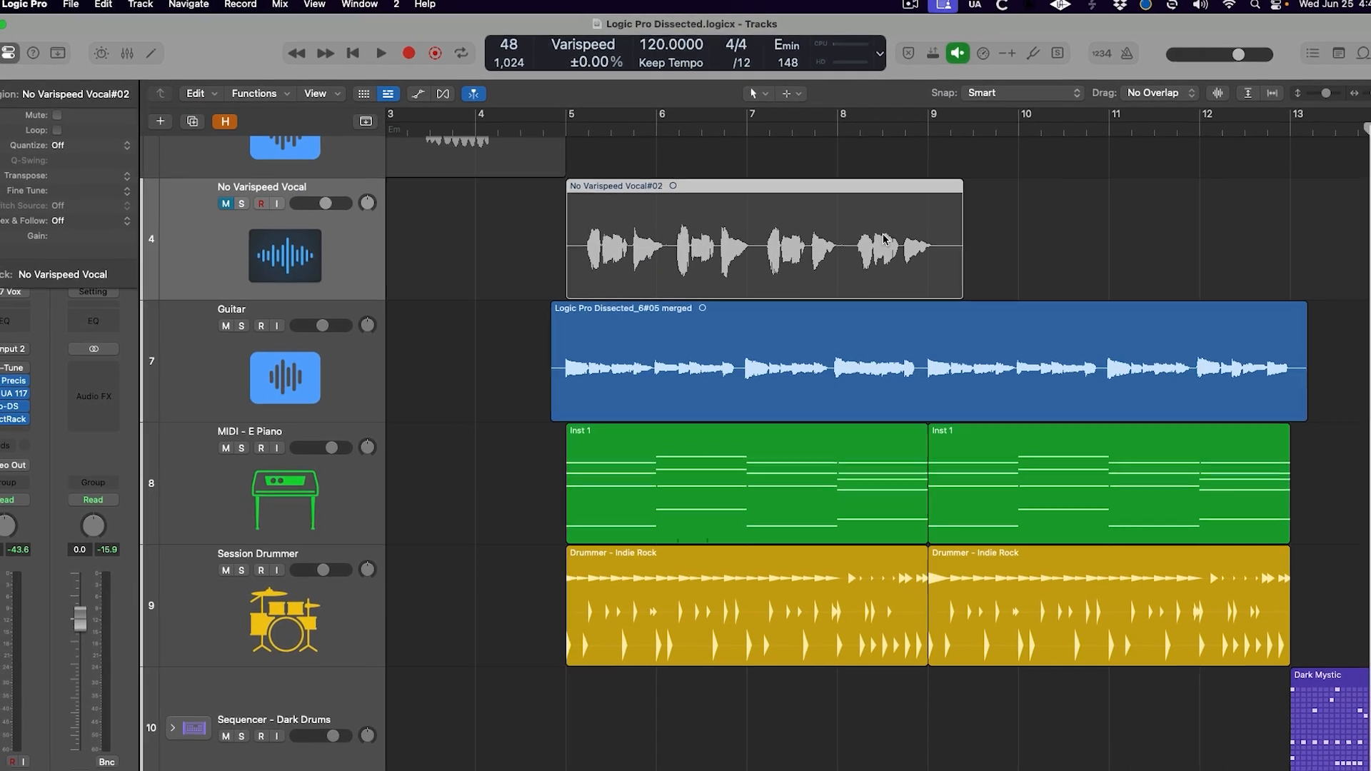
- Solo the first Session Drummer region and turn Solo off, repeating Solo on the second E Piano region
click(794, 620)
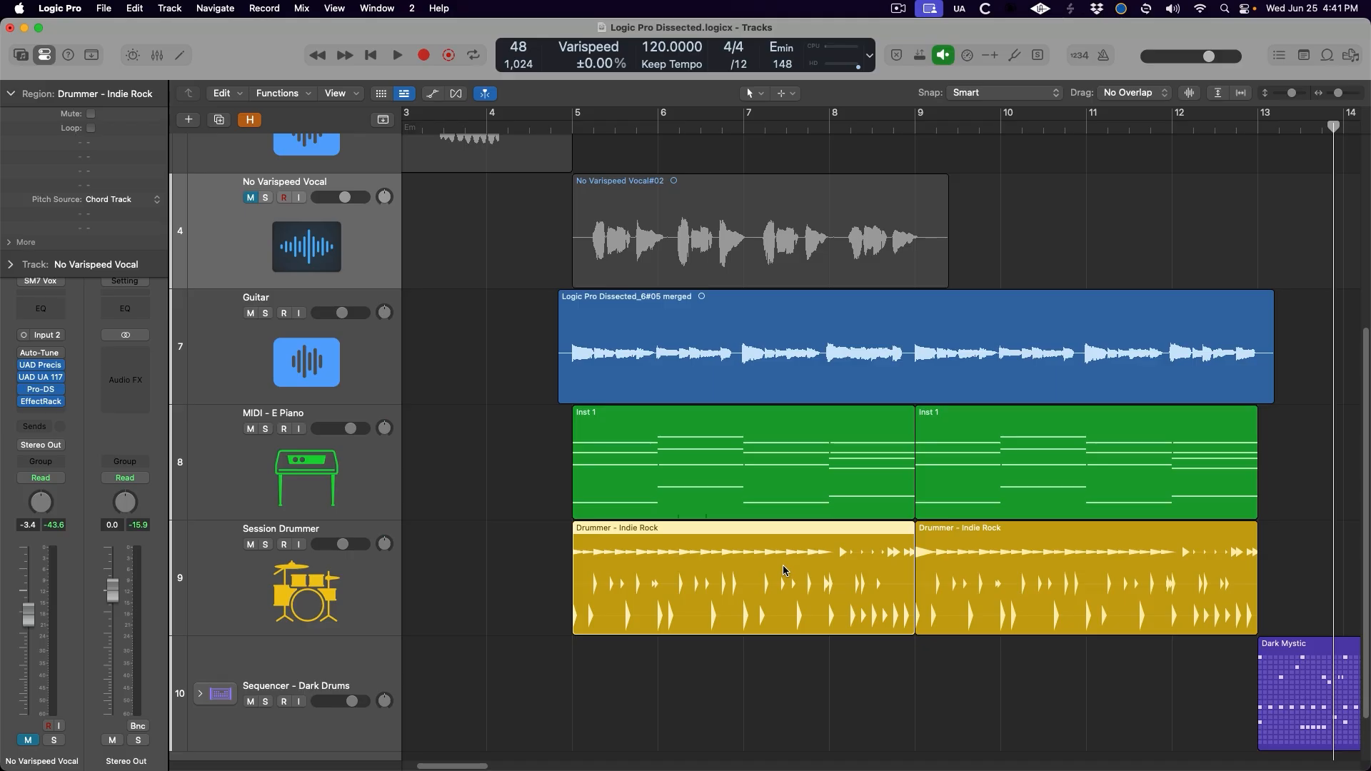
click(1037, 55)
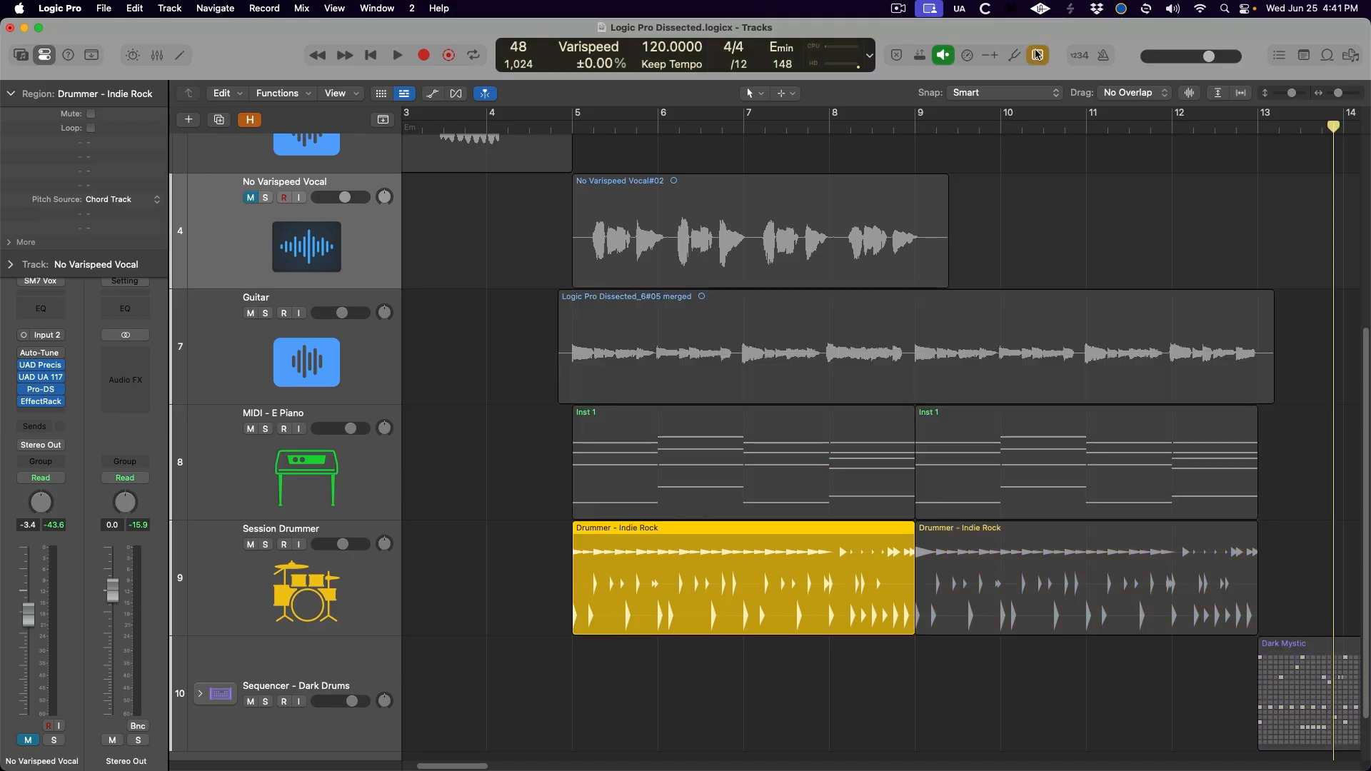
click(1037, 55)
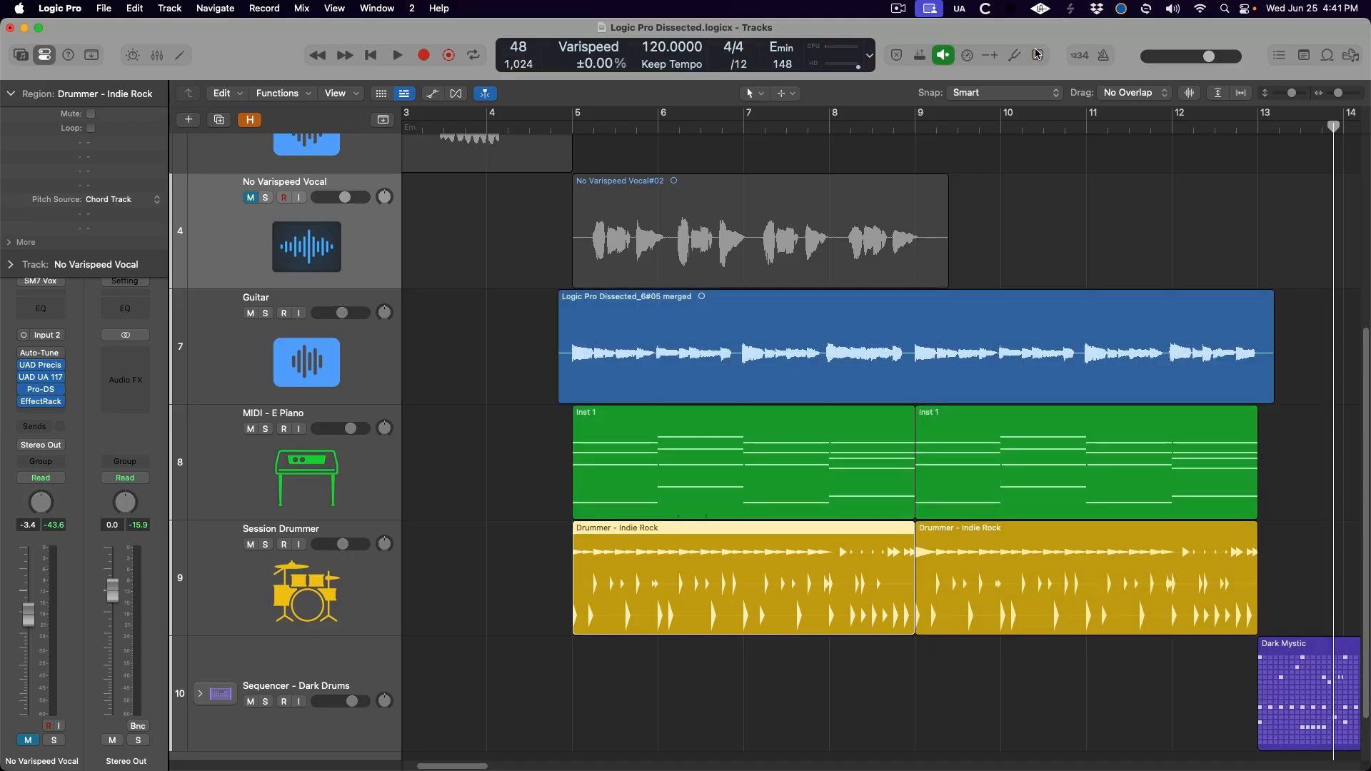
click(1038, 444)
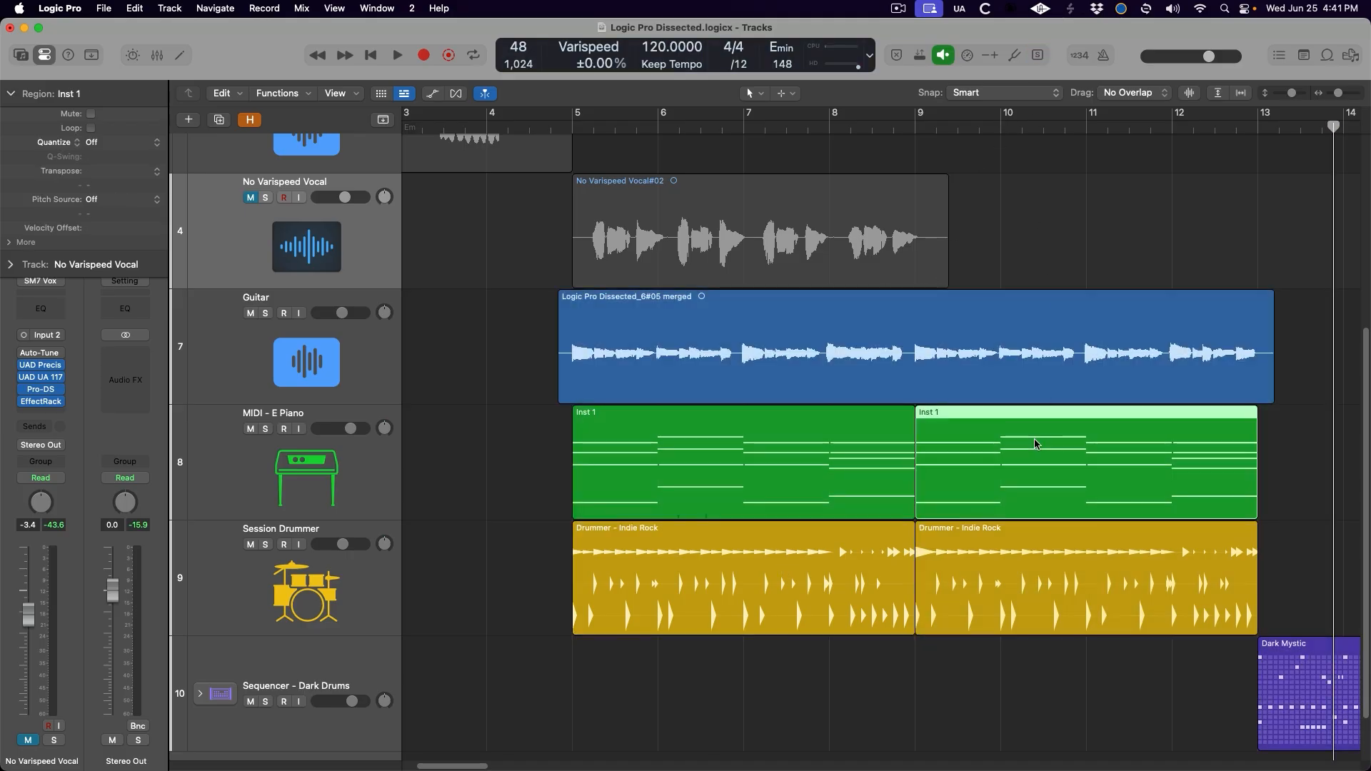
click(1040, 55)
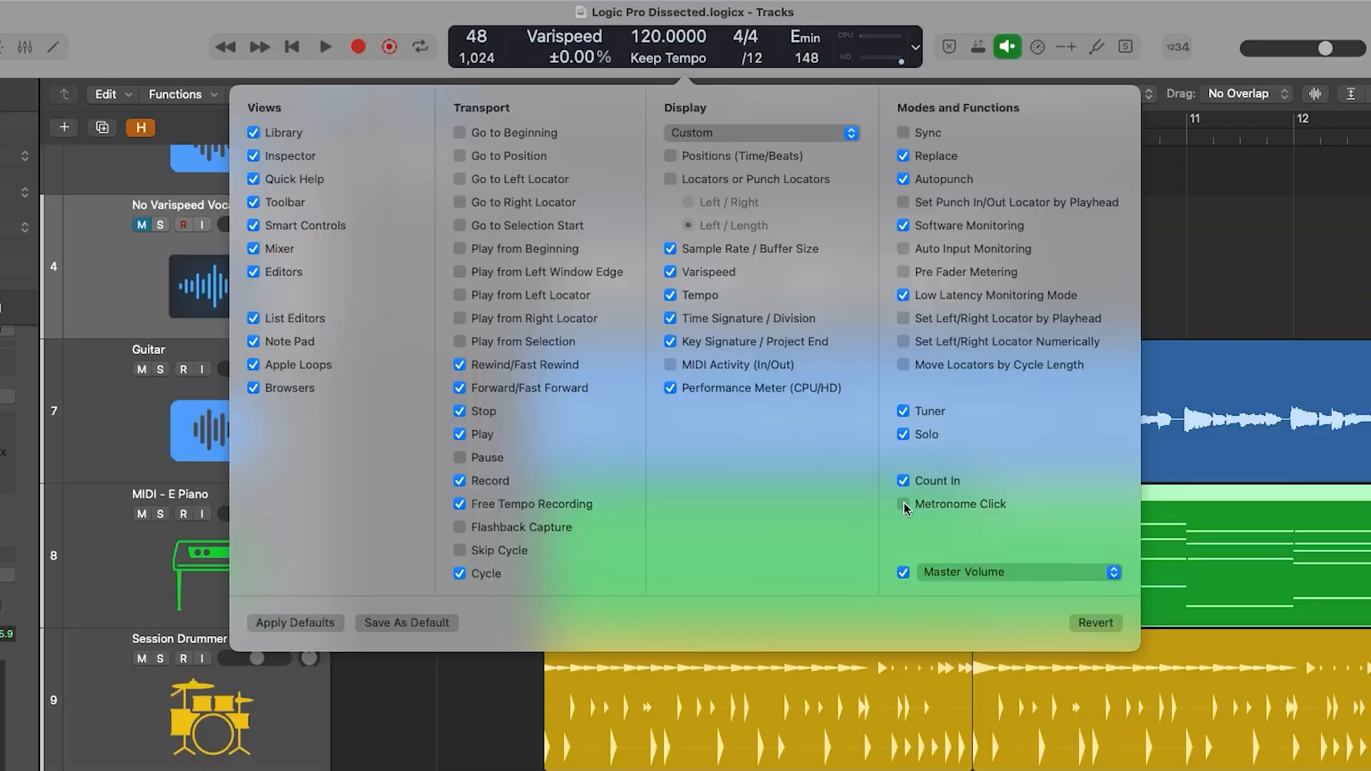
- Restore Metronome Click in the control bar and replace Master Volume with the Output Meter, checking it during playback
click(904, 504)
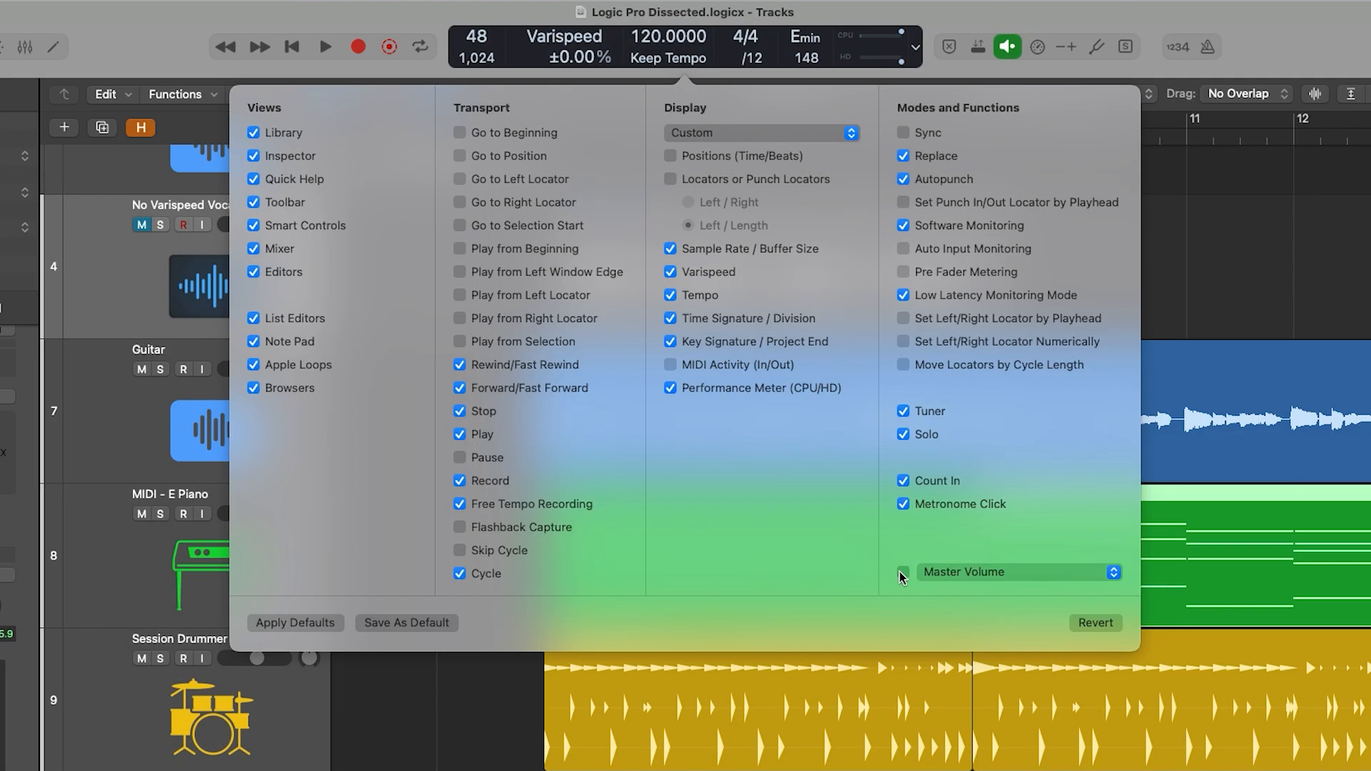
click(1115, 573)
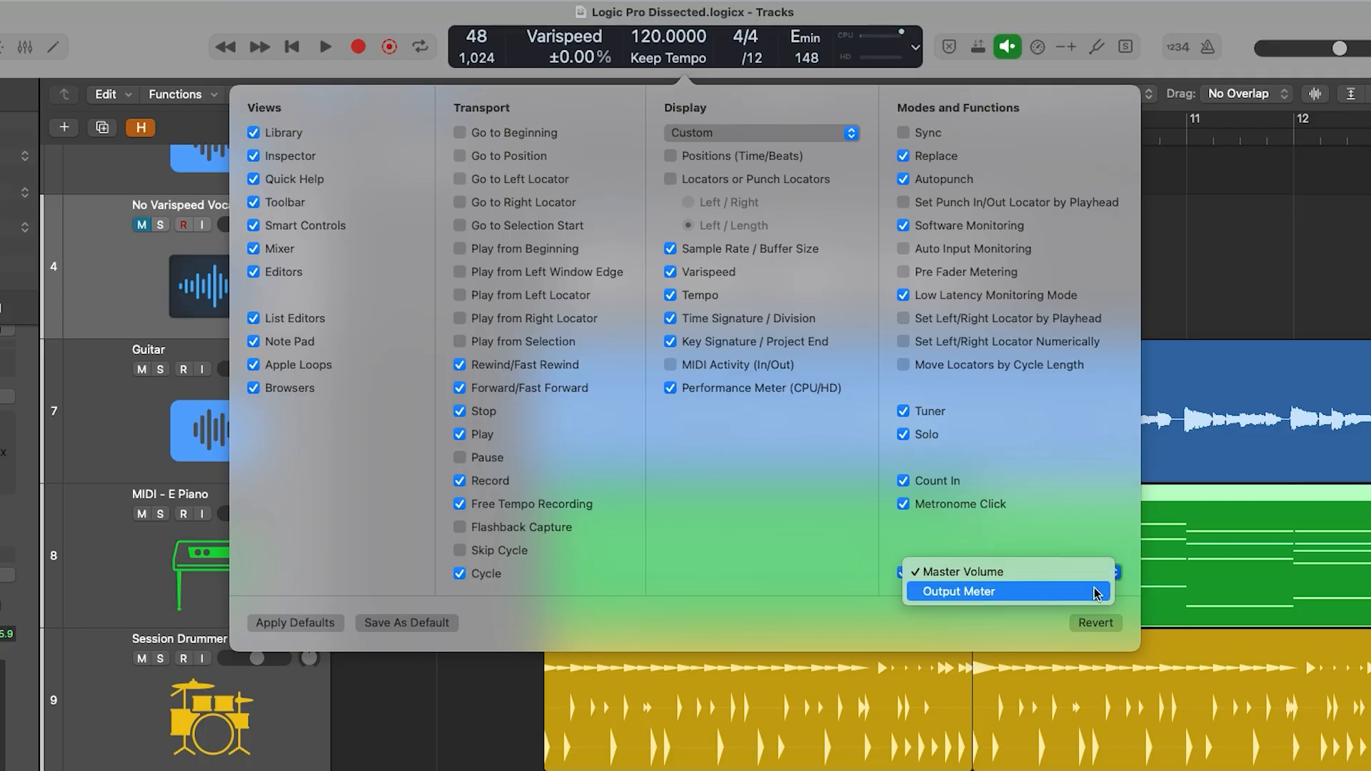
click(1097, 592)
click(1182, 387)
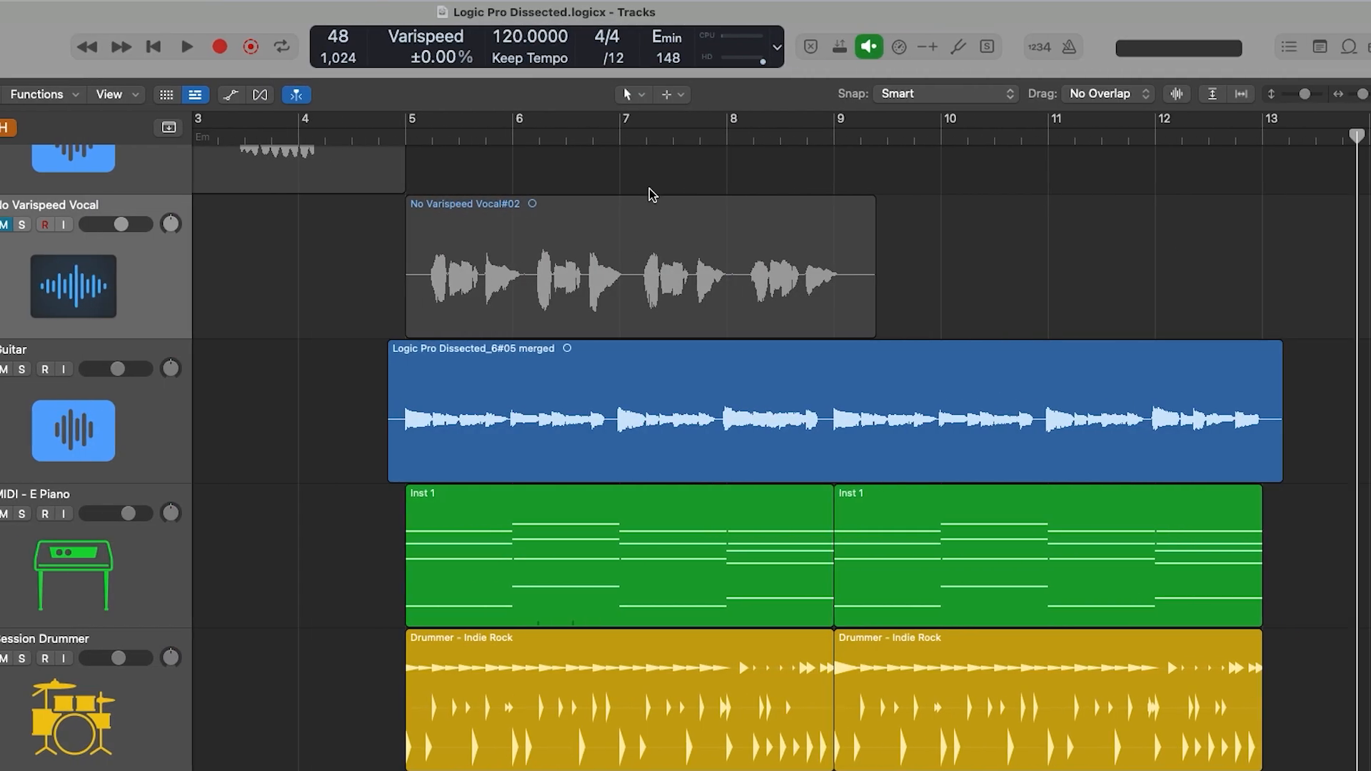
key(space)
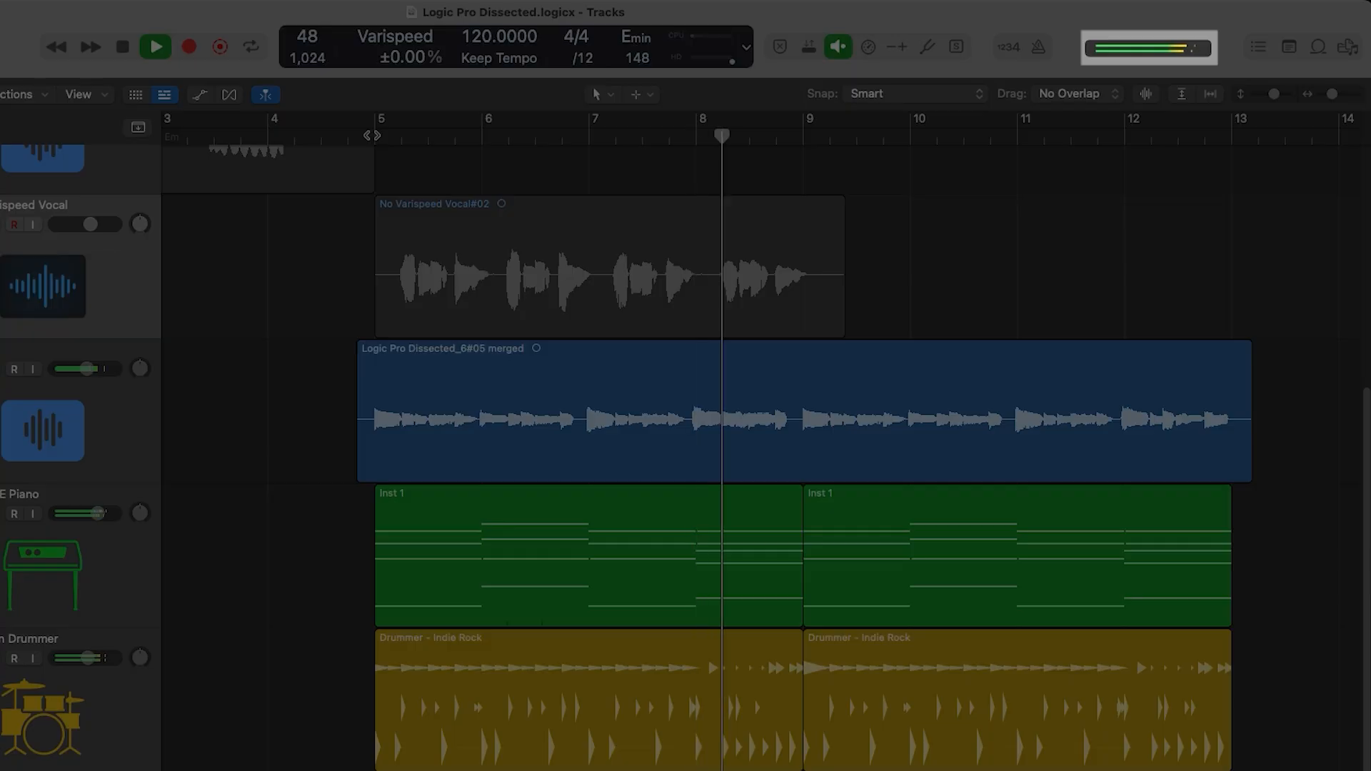
key(space)
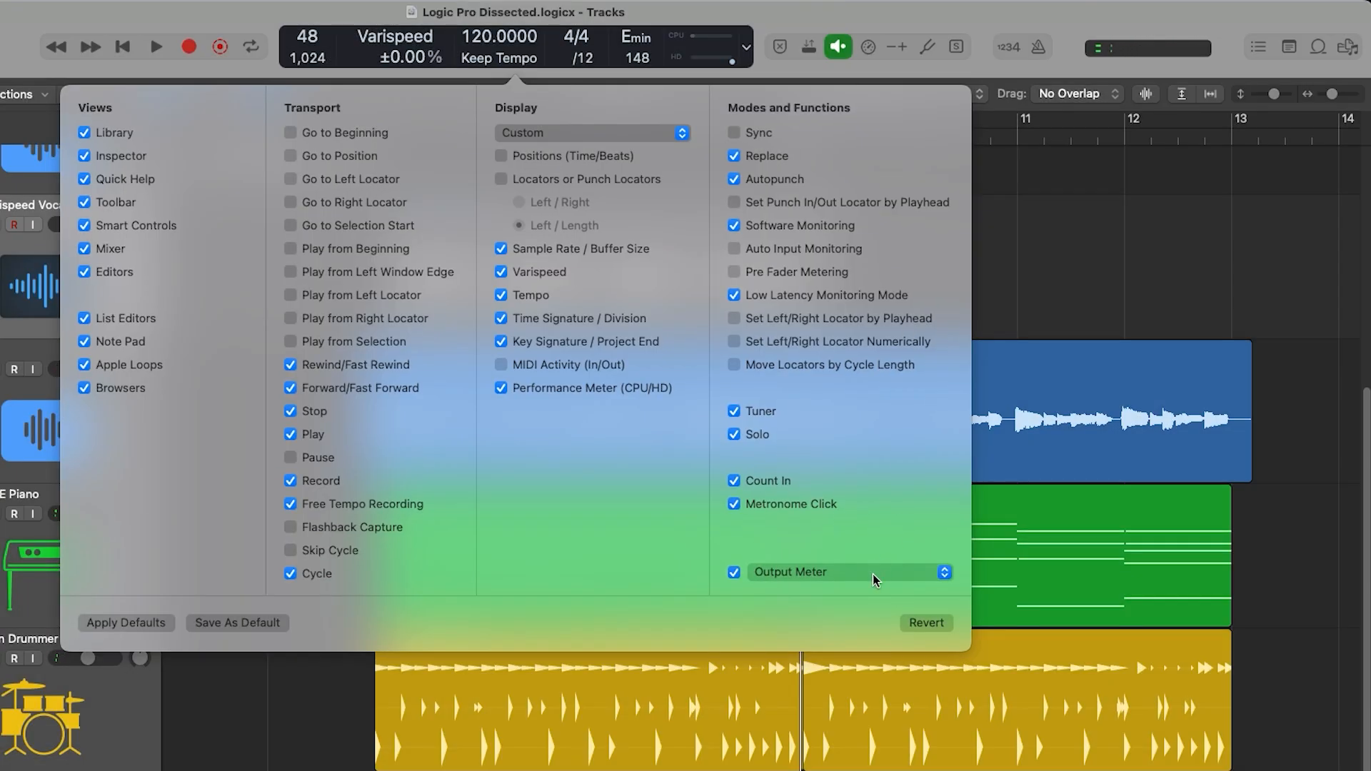
- Switch the control bar's Output Meter back to Master Volume and adjust the volume slider during playback
click(873, 574)
click(869, 554)
click(1077, 31)
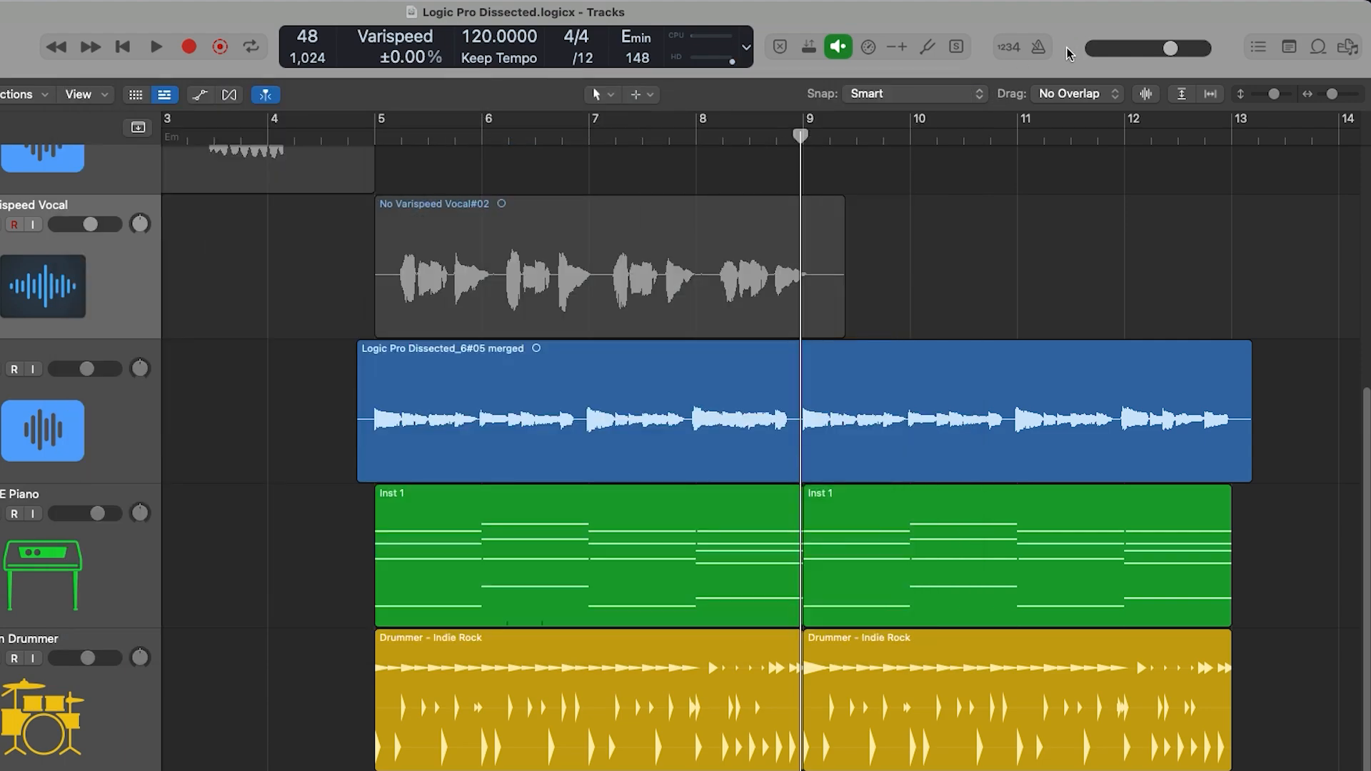
key(space)
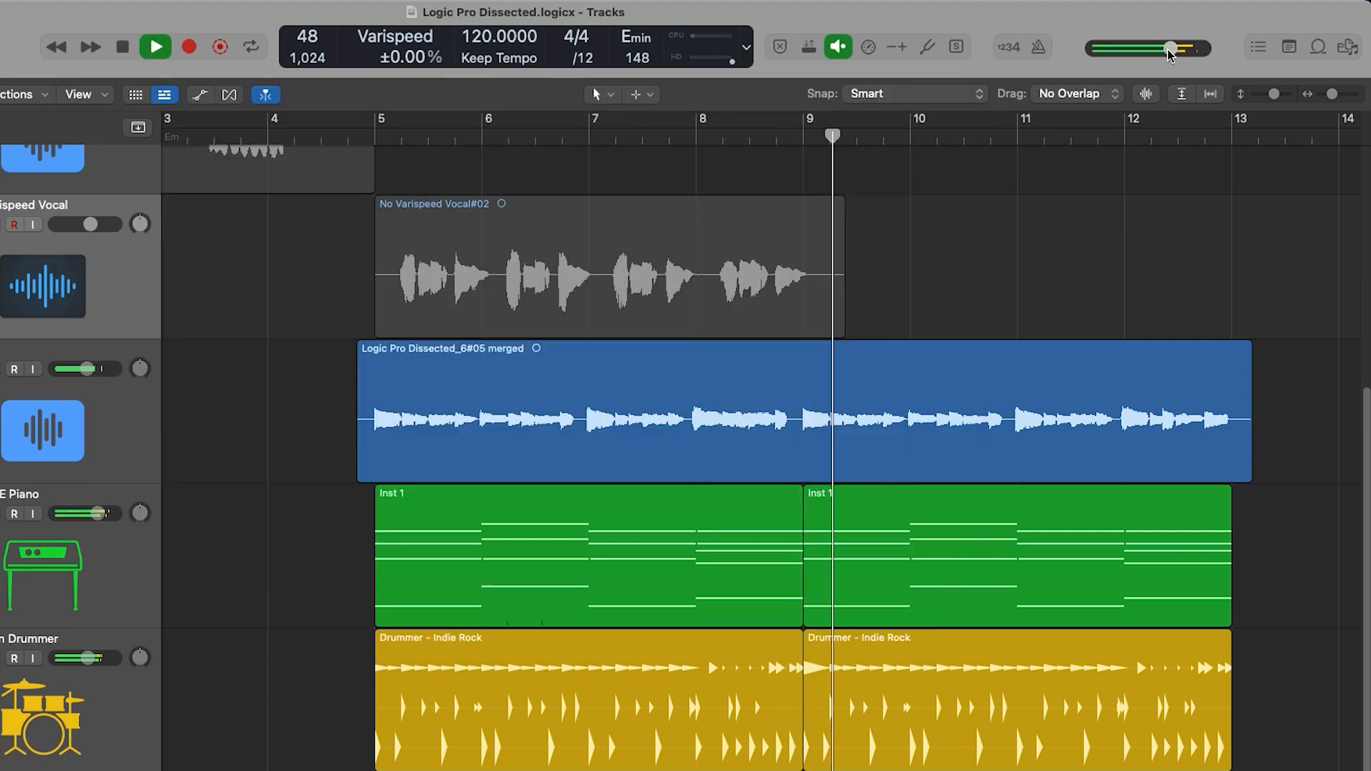
mouse_move(1168, 56)
mouse_down()
mouse_move(1137, 57)
mouse_move(1172, 57)
mouse_up()
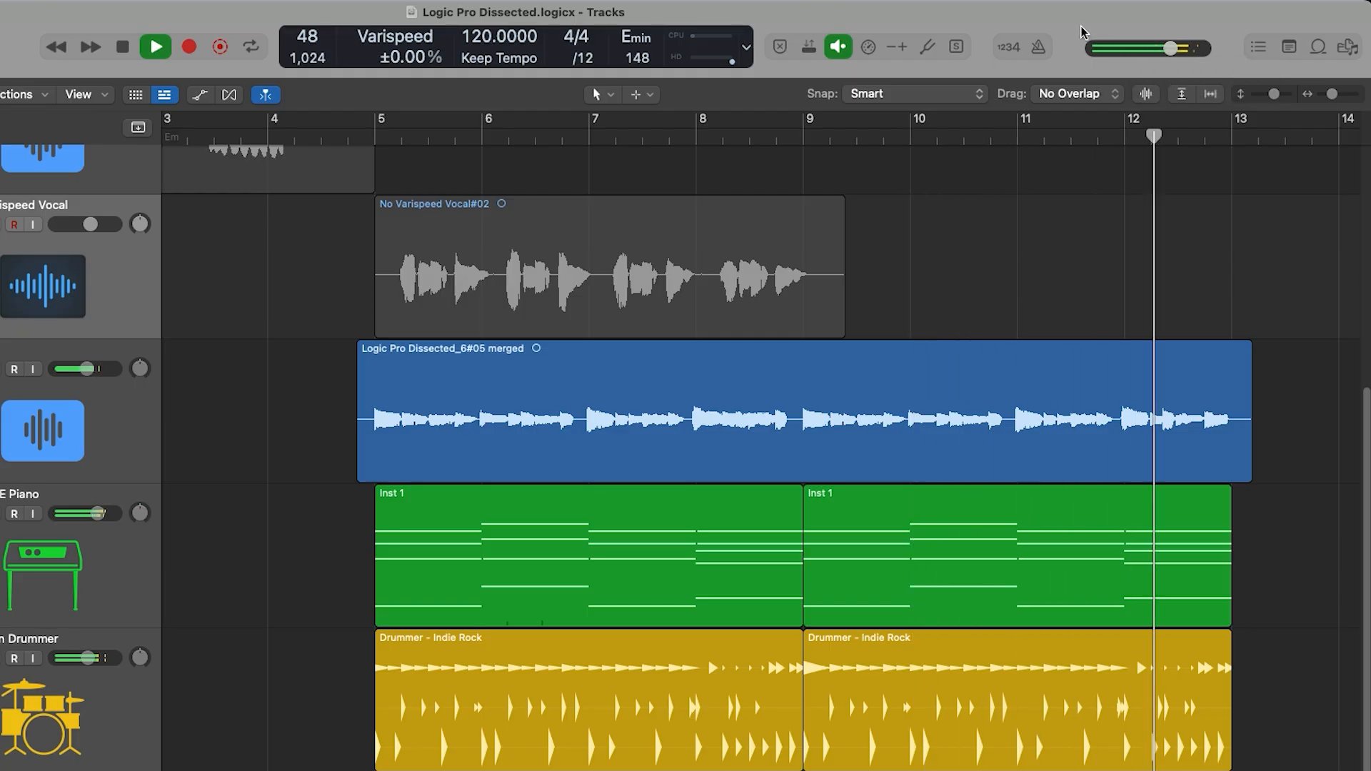
key(space)
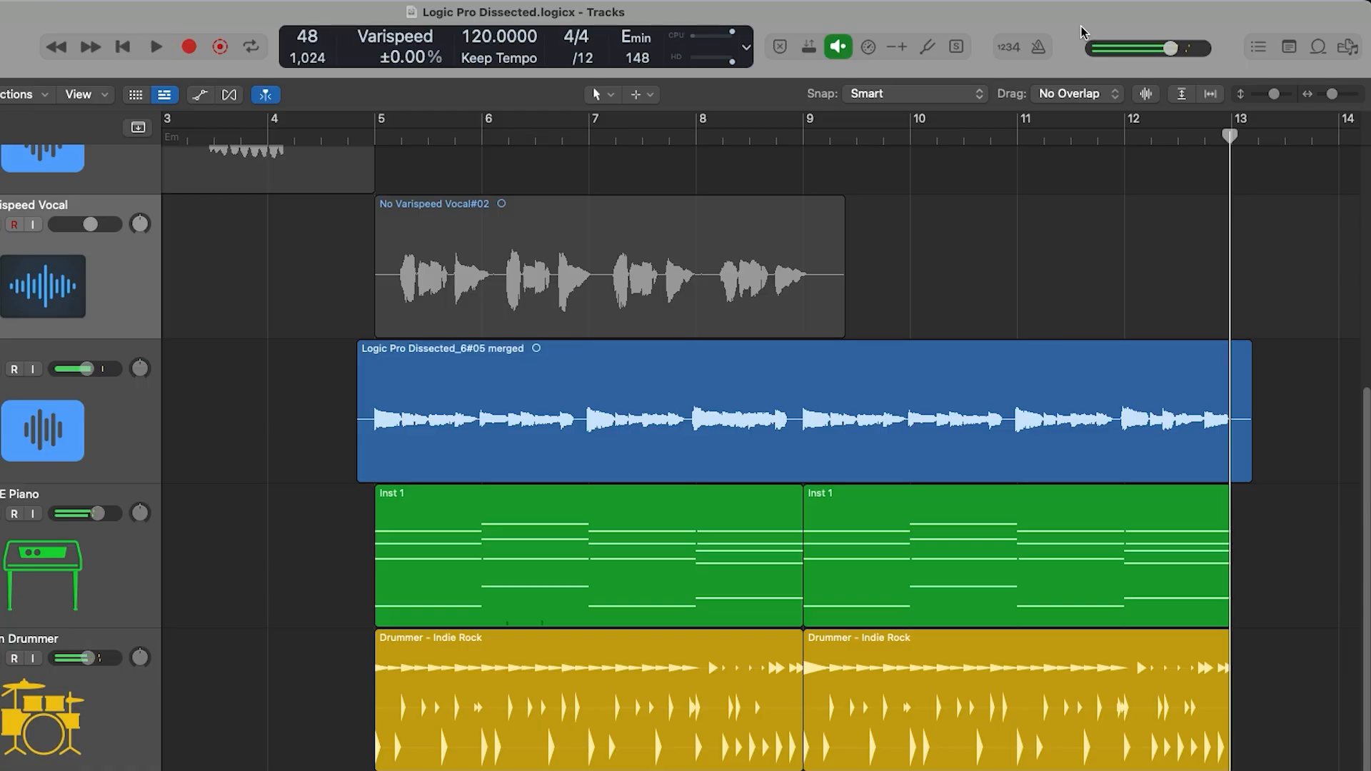